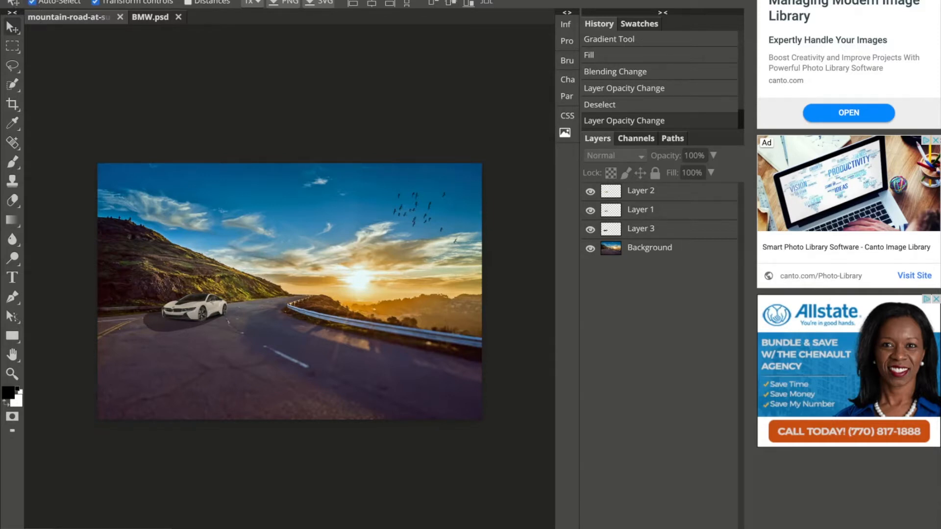
Open the mountain-road sunset photo and BMW.psd as two separate documents
click(12, 0)
mouse_move(39, 0)
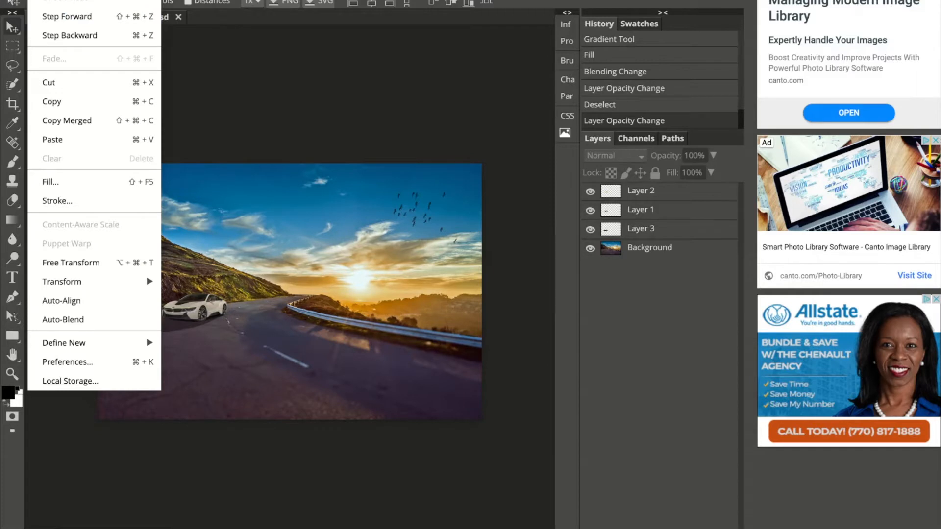
click(13, 16)
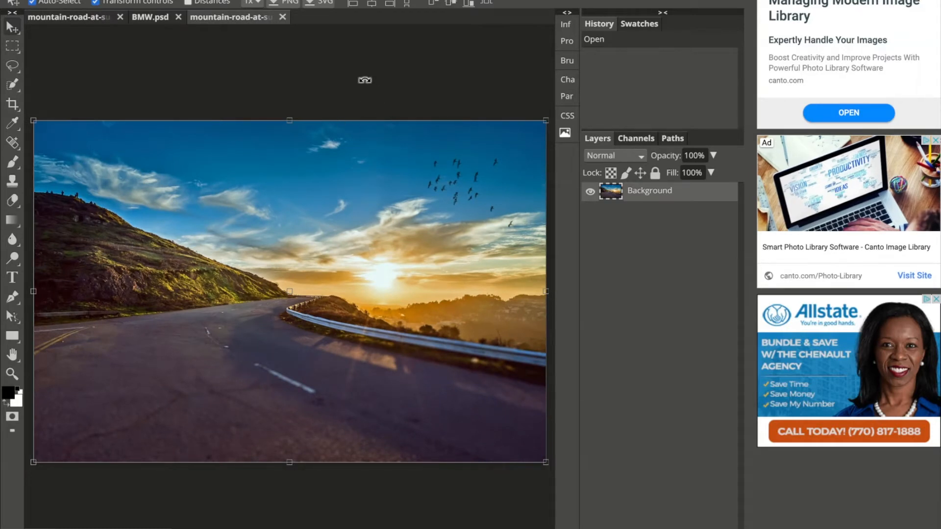
click(311, 25)
click(14, 0)
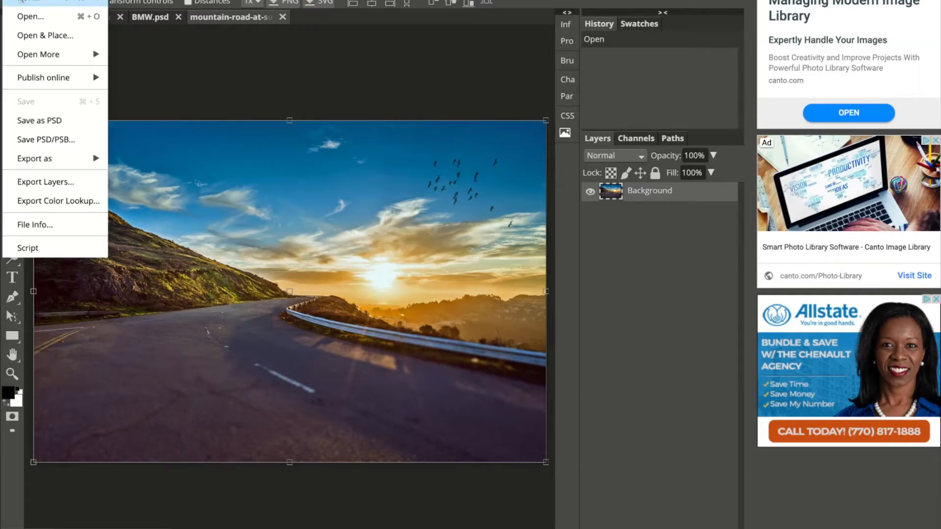
click(36, 17)
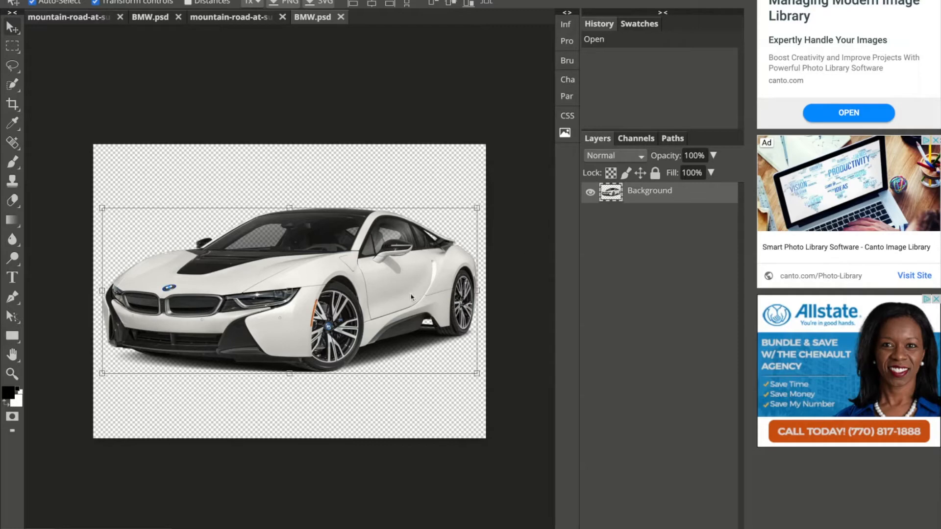
click(237, 21)
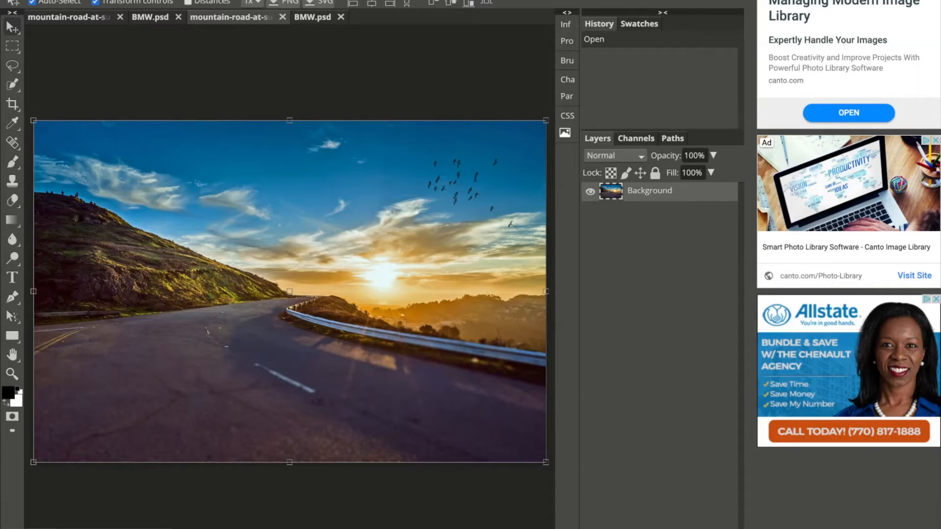
click(311, 17)
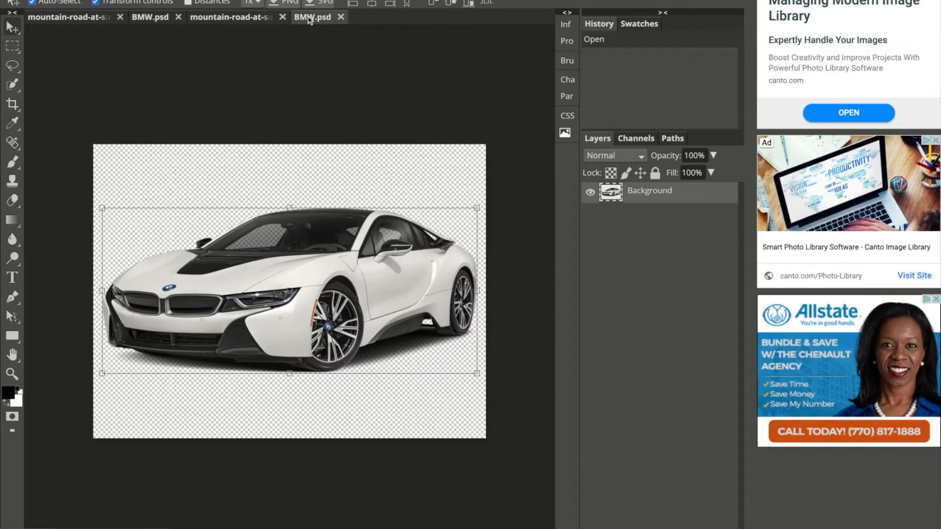
click(242, 20)
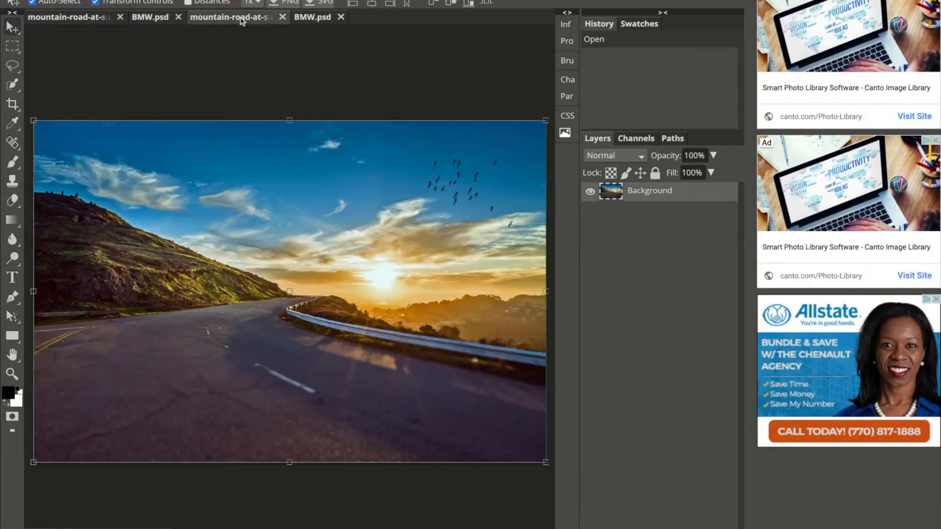
click(312, 18)
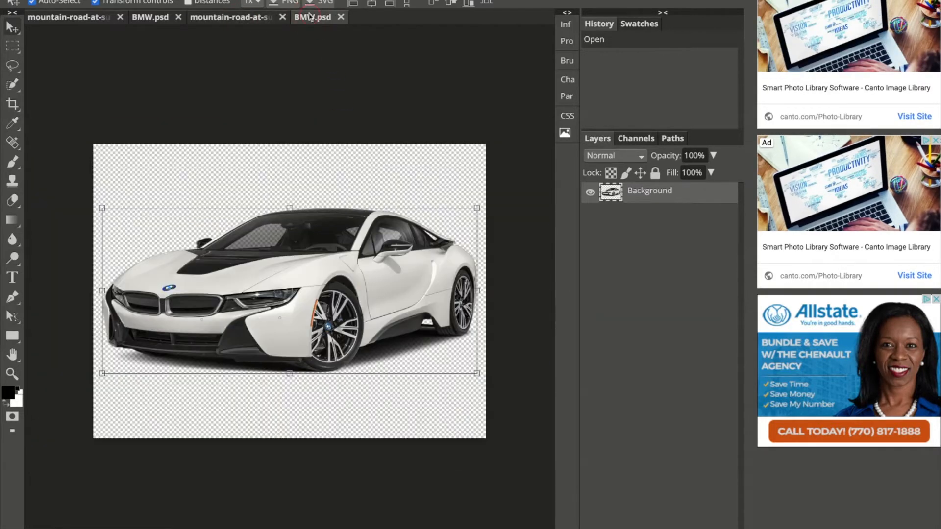
Select the whole car in BMW.psd with the Object Selection tool and cut it out of the document
click(13, 86)
click(13, 86)
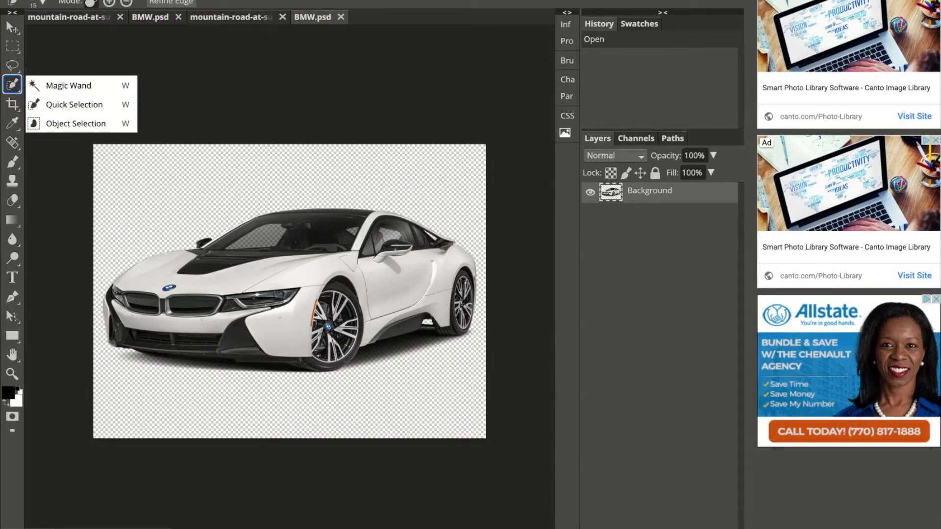
click(57, 123)
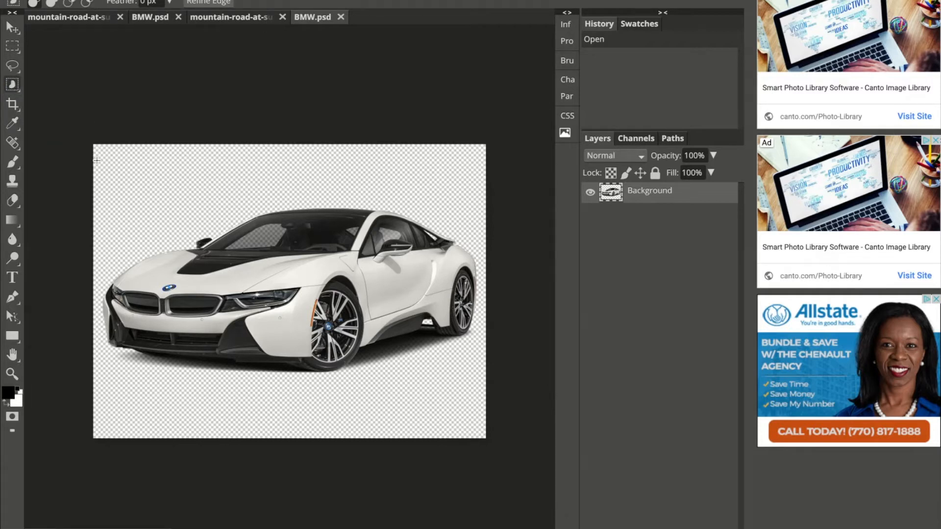
drag(98, 156, 481, 386)
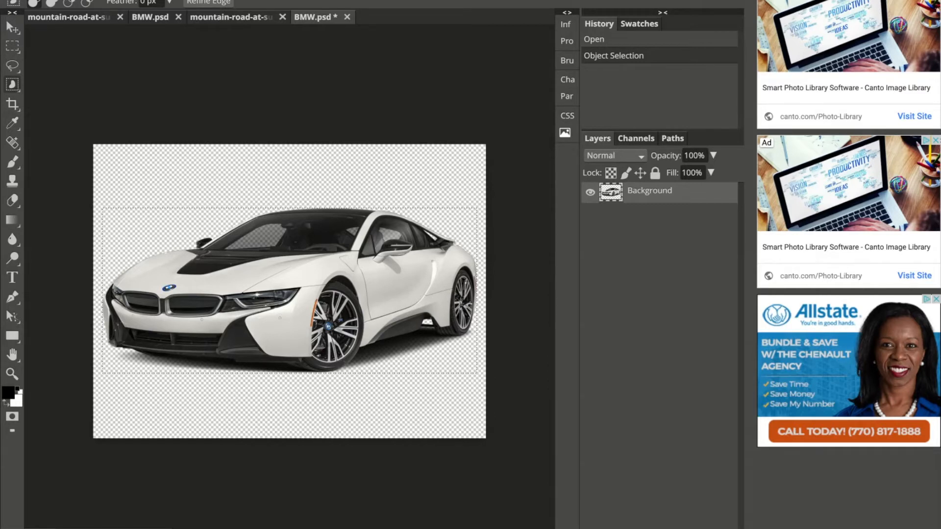
key(Delete)
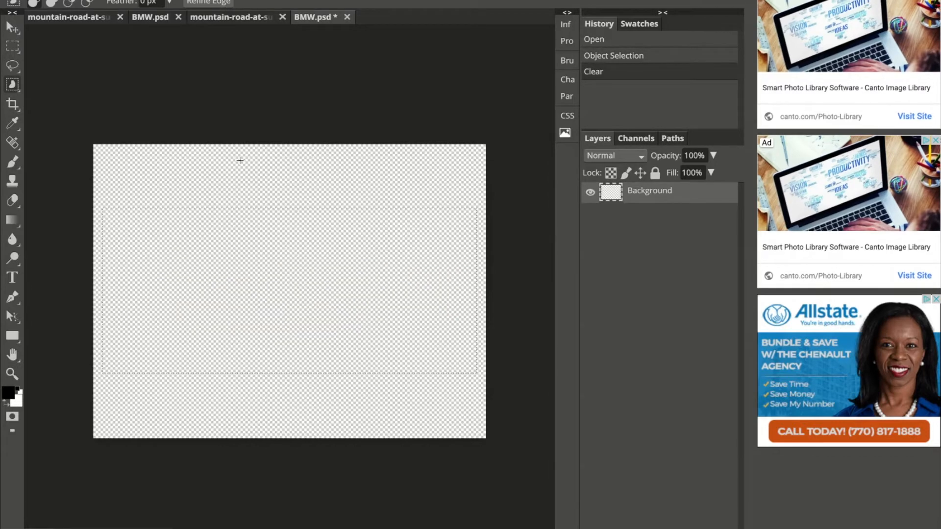
Add a new layer above the background in the newly opened mountain-road document and paste the car onto it
click(230, 19)
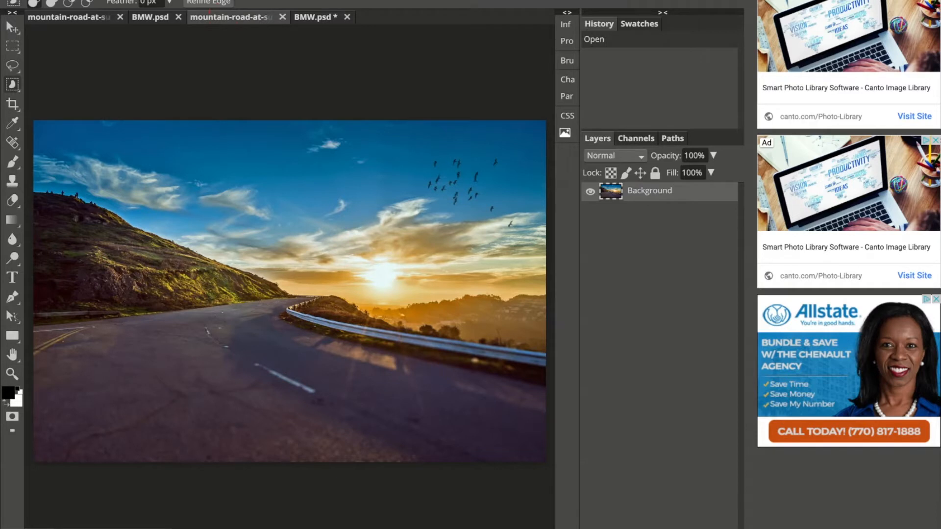
click(698, 528)
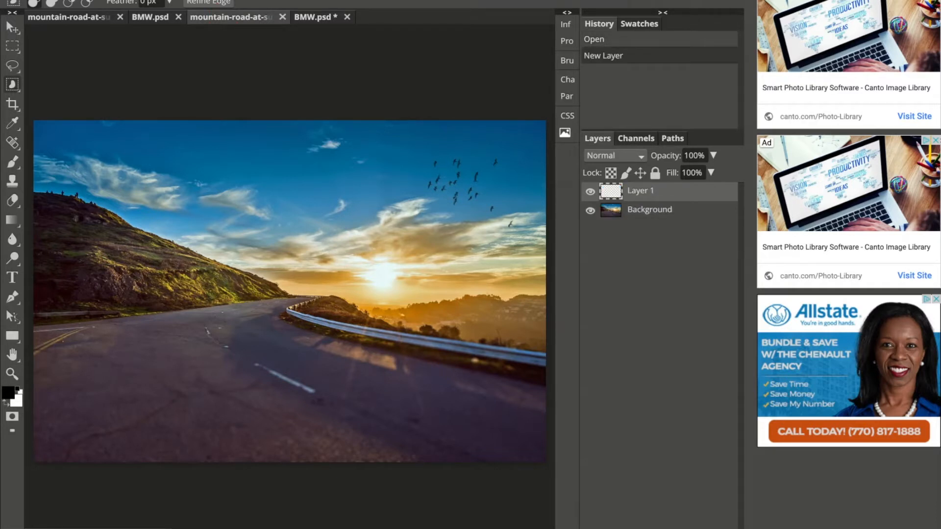
click(697, 528)
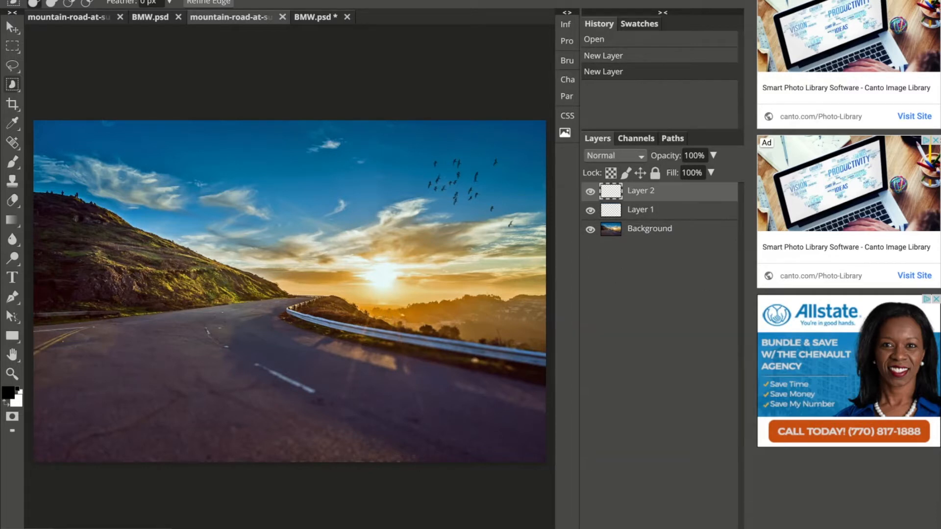
click(717, 528)
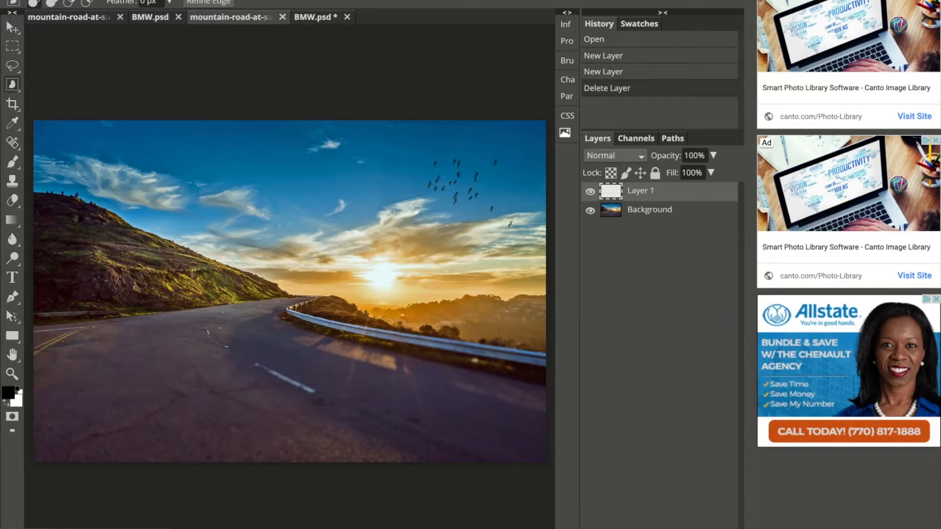
key(ctrl+v)
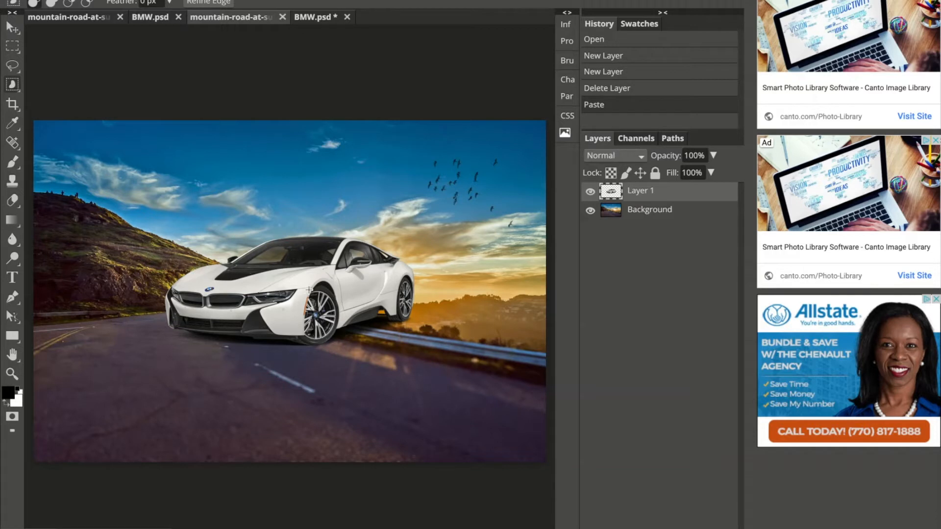
Move the car onto the road beside the hillside and scale it proportionally to about 42.39%
click(13, 31)
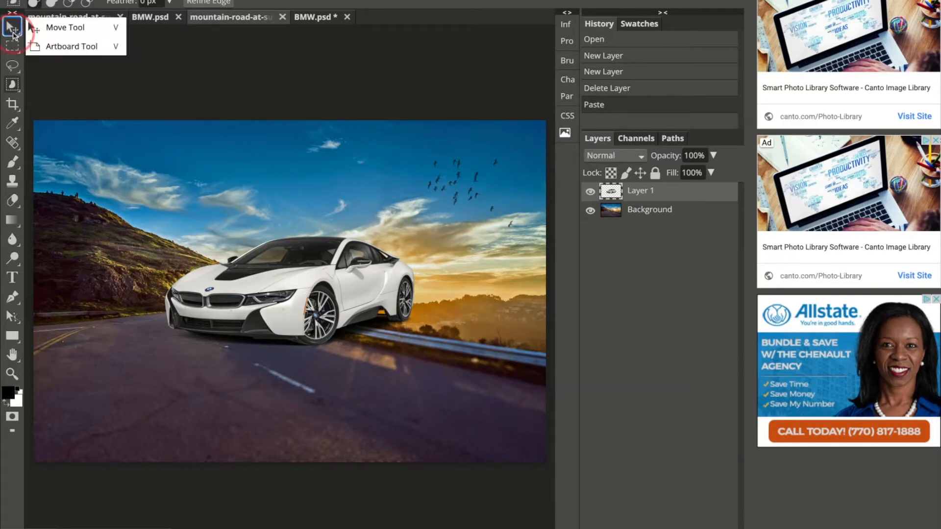
click(13, 35)
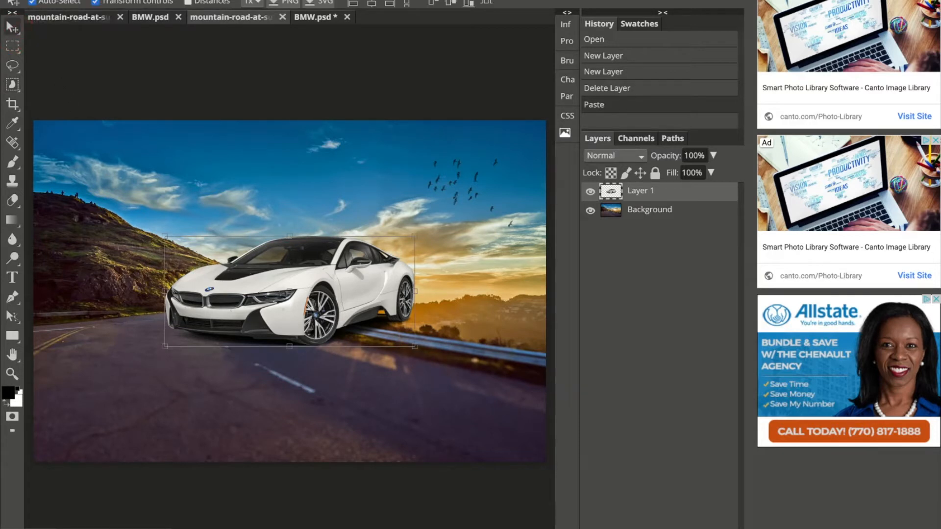
drag(255, 290, 126, 310)
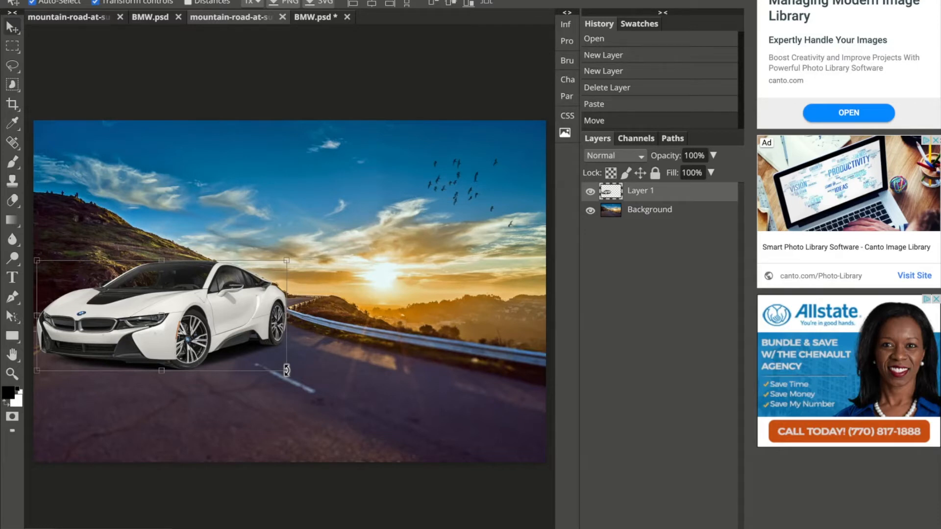
drag(287, 371, 187, 296)
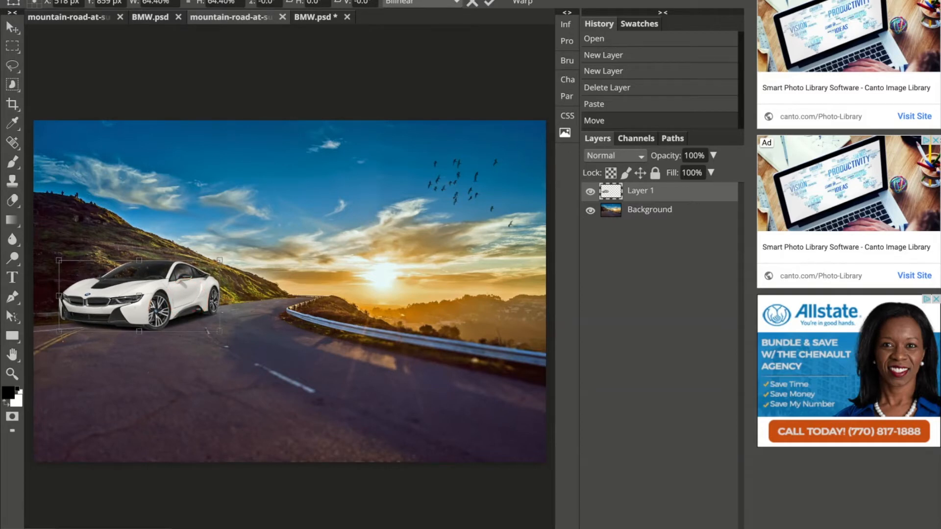
drag(219, 334, 176, 294)
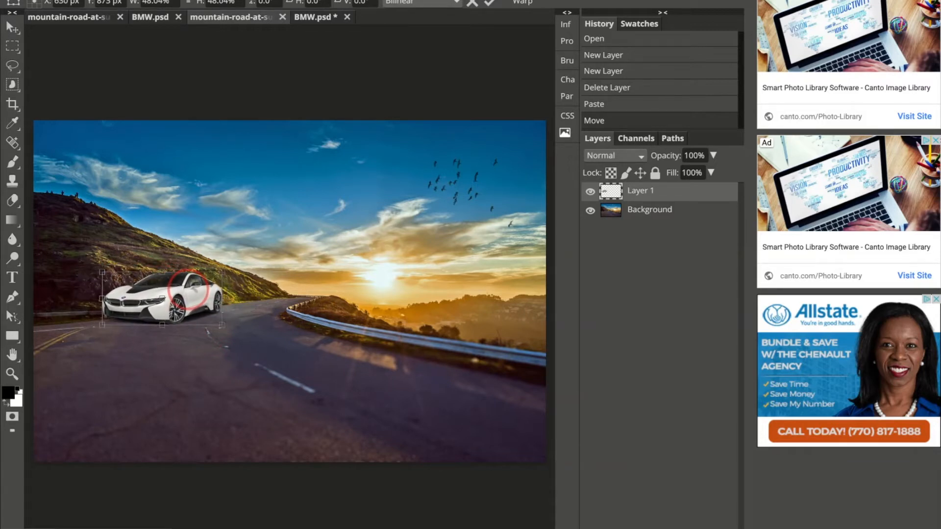
drag(223, 334, 211, 326)
drag(223, 334, 220, 332)
drag(185, 301, 198, 303)
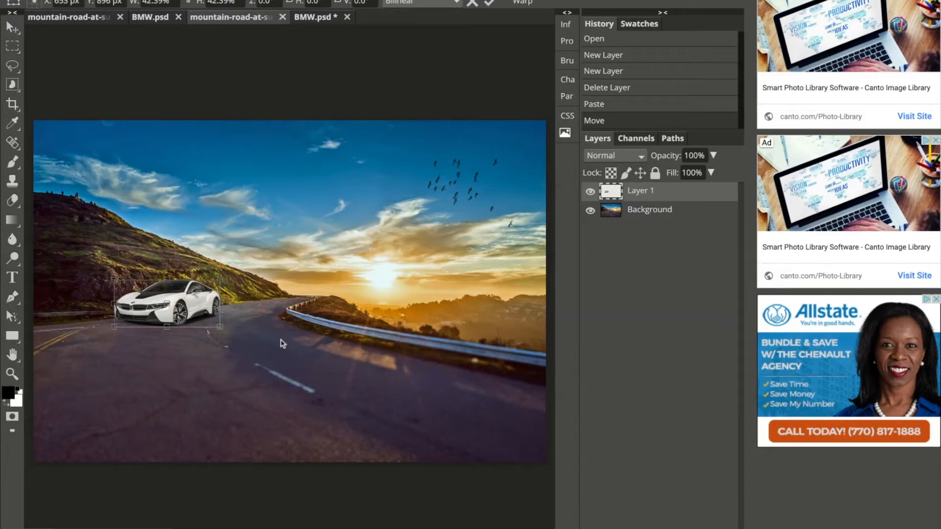
Fine-tune the car's position, apply the transform at about 40.34% scale, and add an empty layer above it
scroll(280, 340, up, 5)
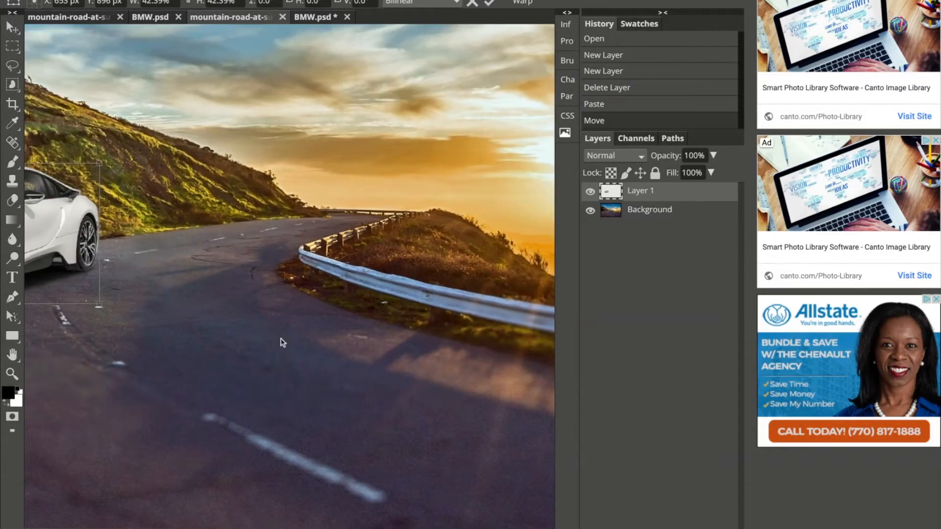
drag(281, 339, 590, 369)
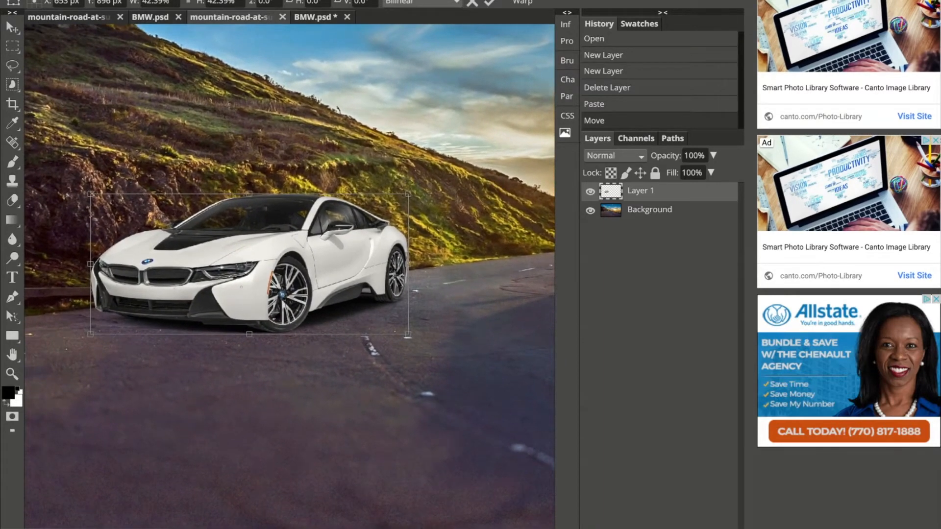
drag(344, 285, 339, 282)
key(ctrl+0)
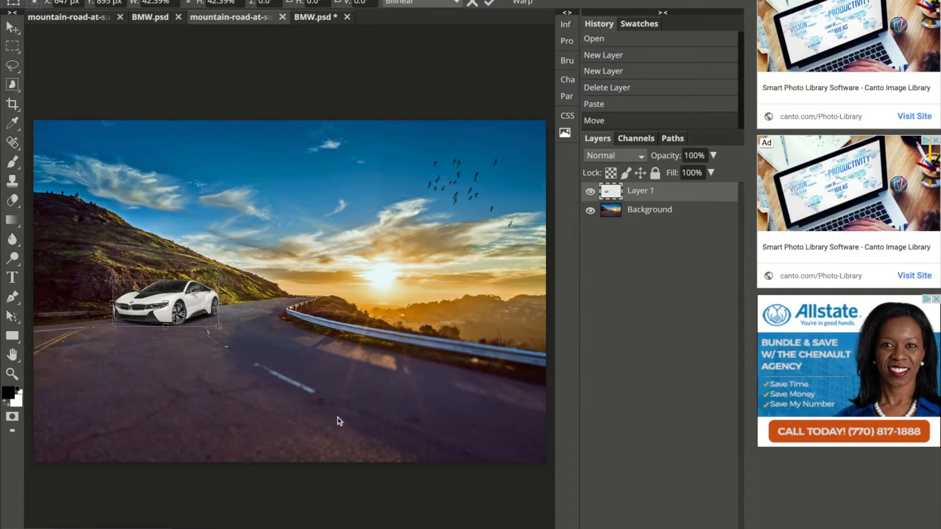
drag(219, 281, 220, 281)
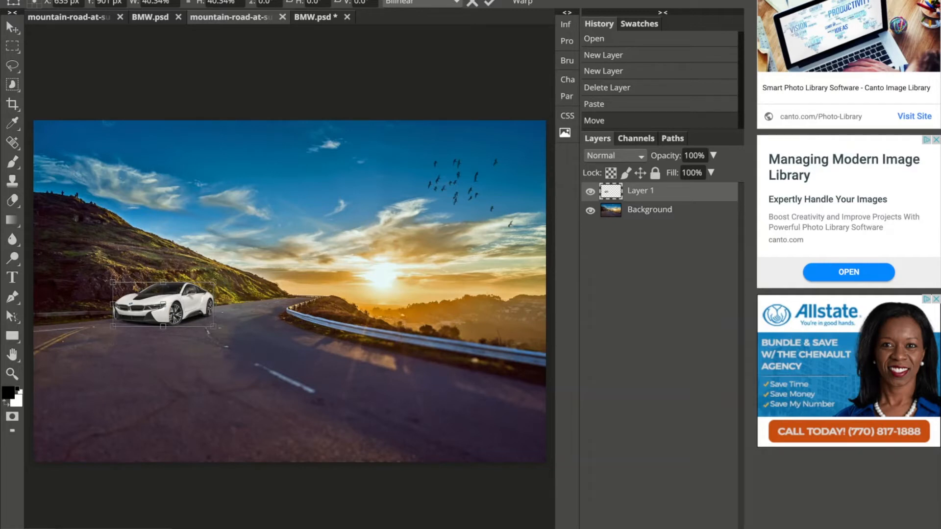
key(Return)
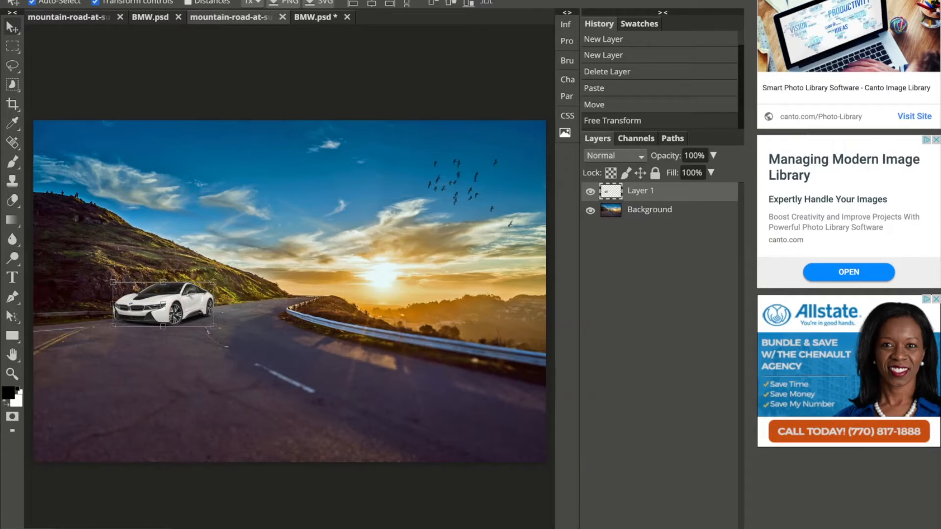
key(ctrl+shift+n)
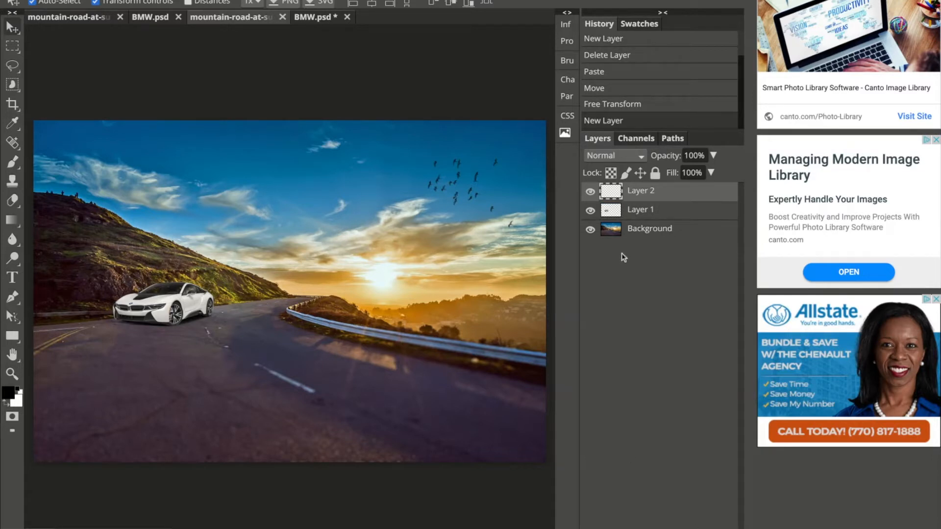
Try the Multiply blending mode on the car layer and set it back to Normal
click(637, 214)
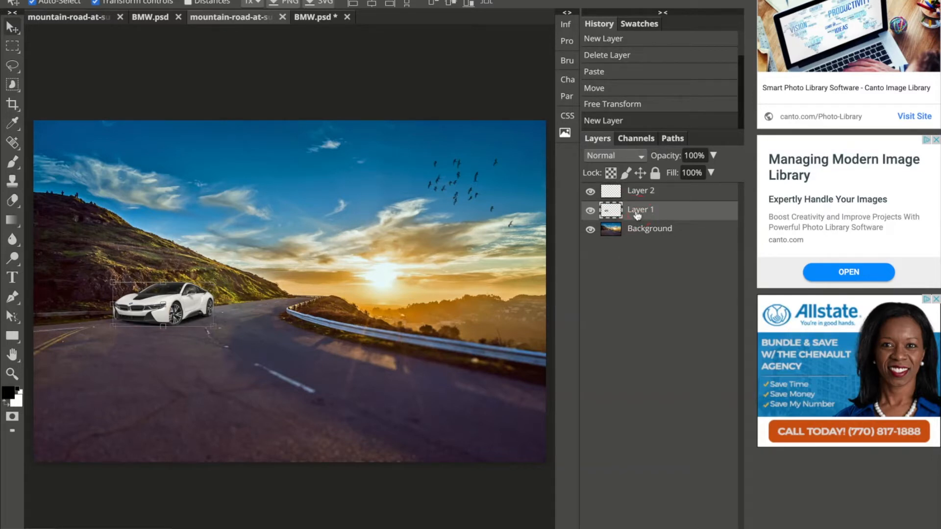
click(625, 160)
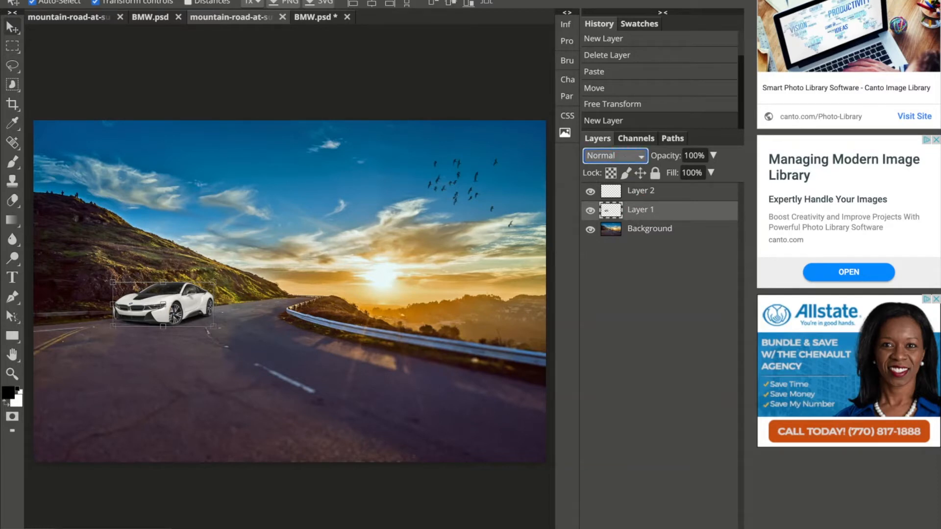
click(607, 213)
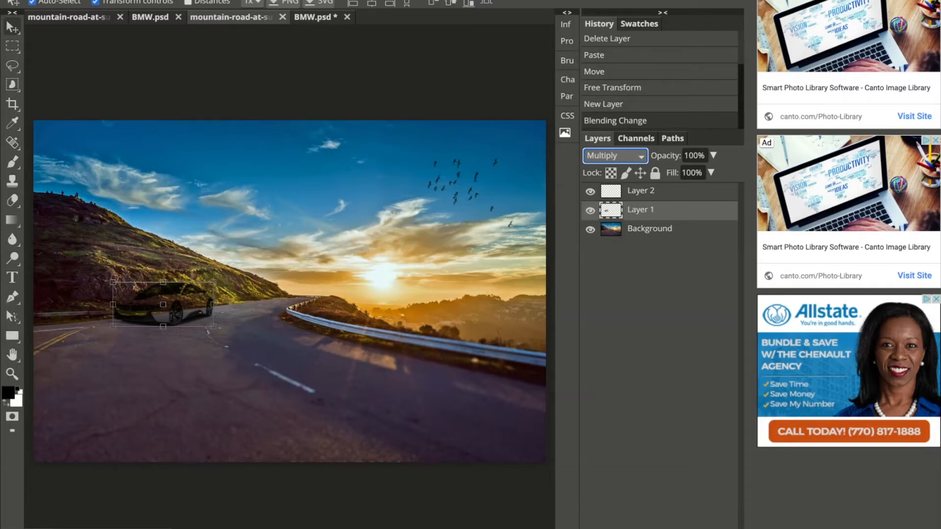
click(617, 103)
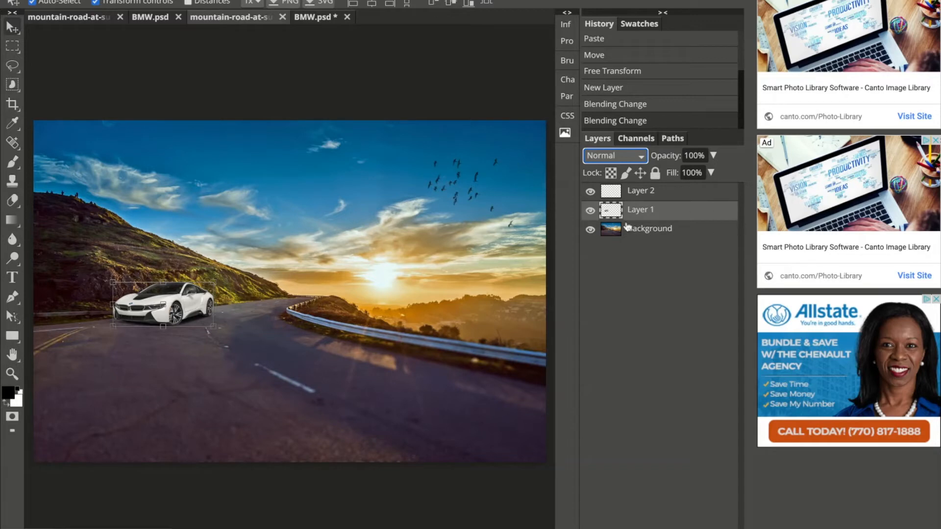
Hide the Background layer to isolate the car on transparency, and deselect the car layer
click(590, 230)
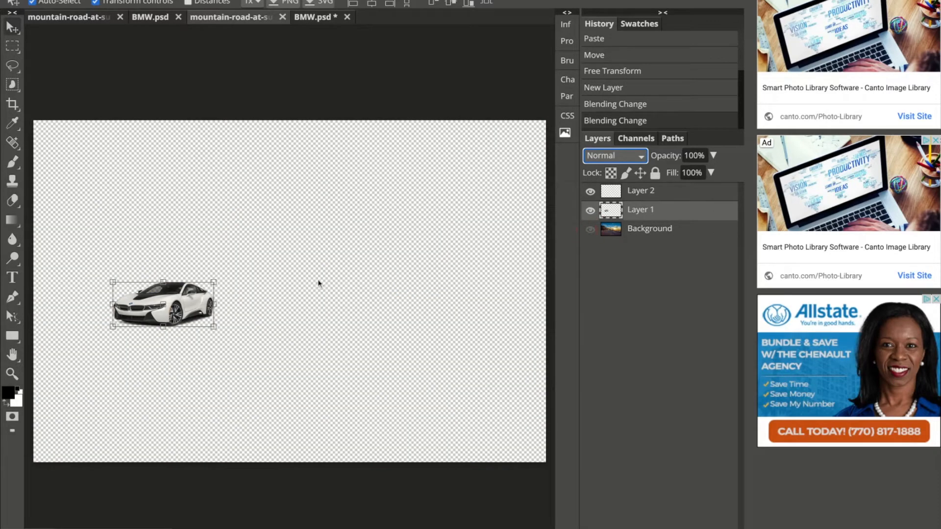
scroll(321, 269, up, 5)
scroll(332, 261, down, 5)
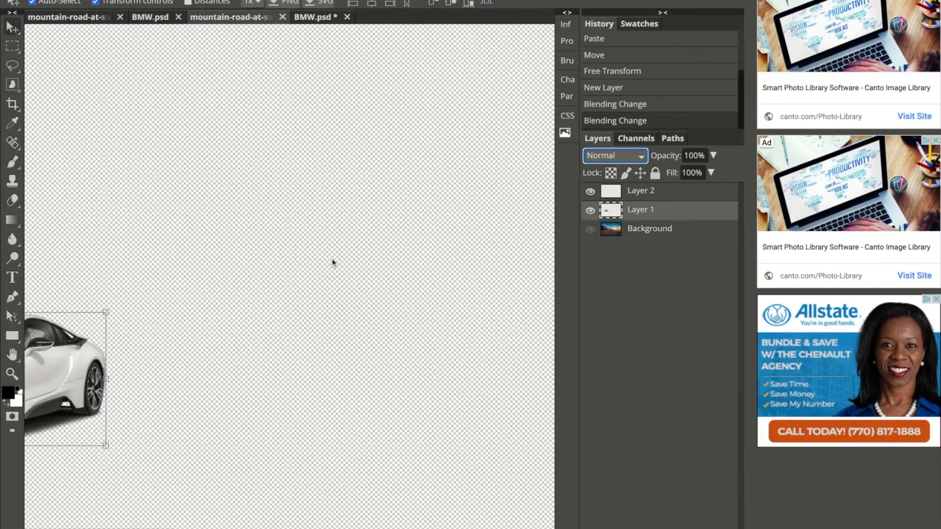
scroll(332, 261, down, 1)
scroll(332, 261, up, 5)
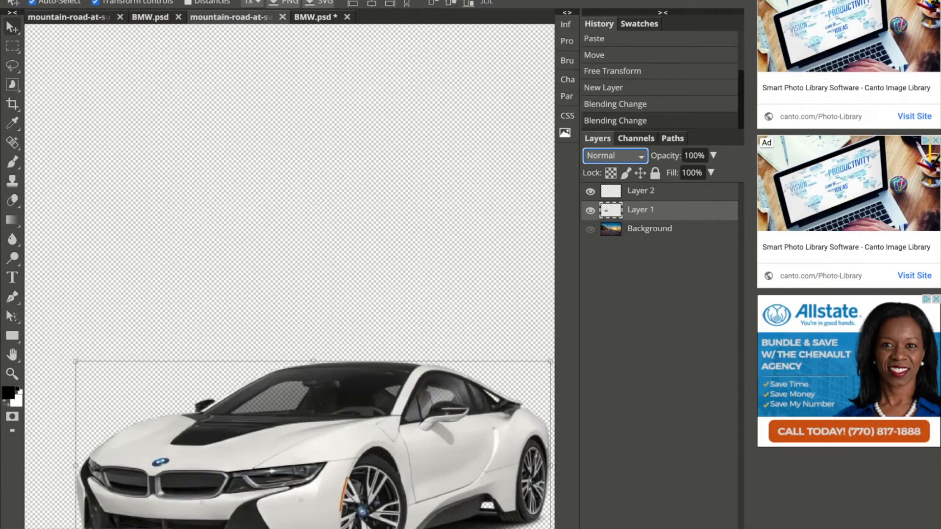
scroll(332, 261, down, 3)
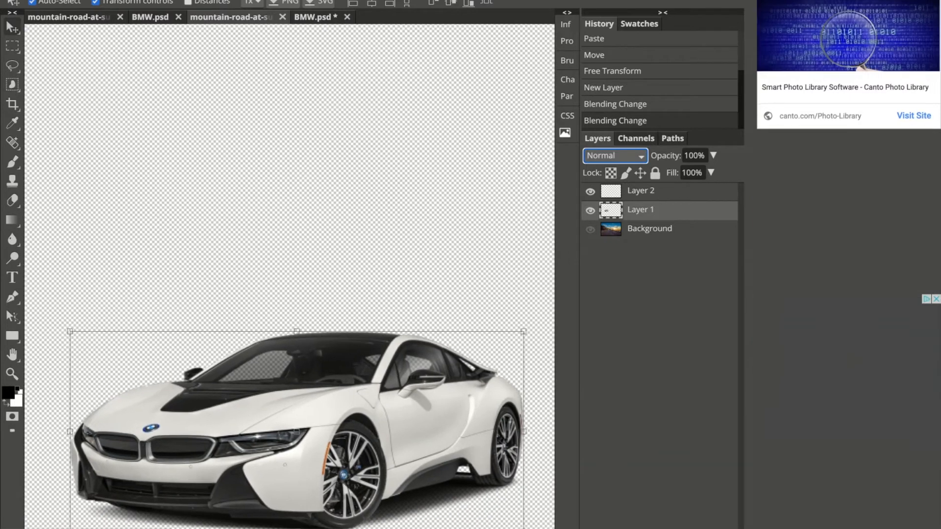
scroll(332, 261, down, 1)
scroll(331, 261, left, 1)
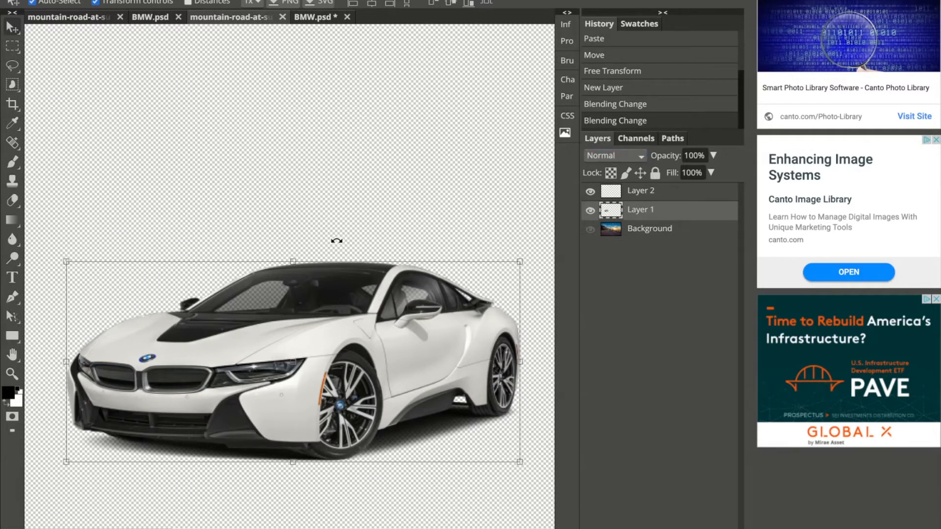
click(538, 84)
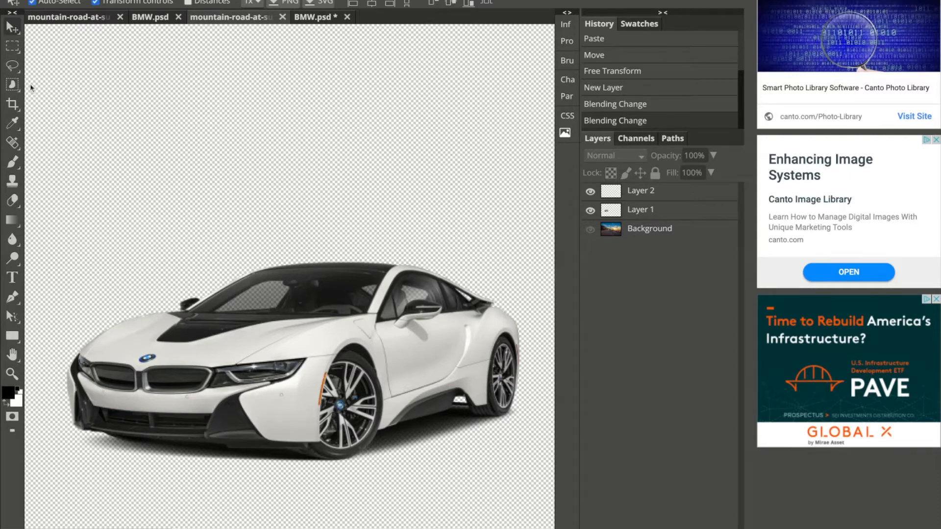
Trace the car's outline with the Magnetic Lasso, leaving out the ground shadow, and close the selection
right_click(16, 70)
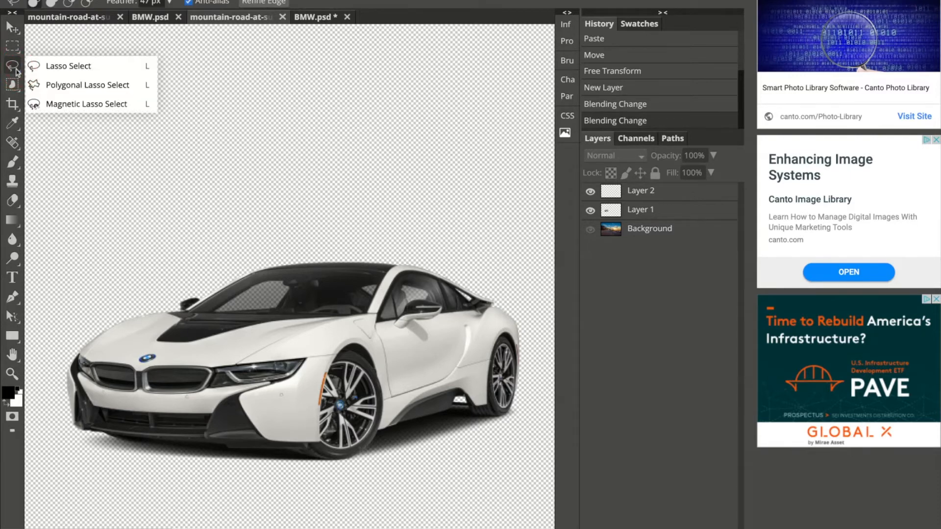
click(48, 103)
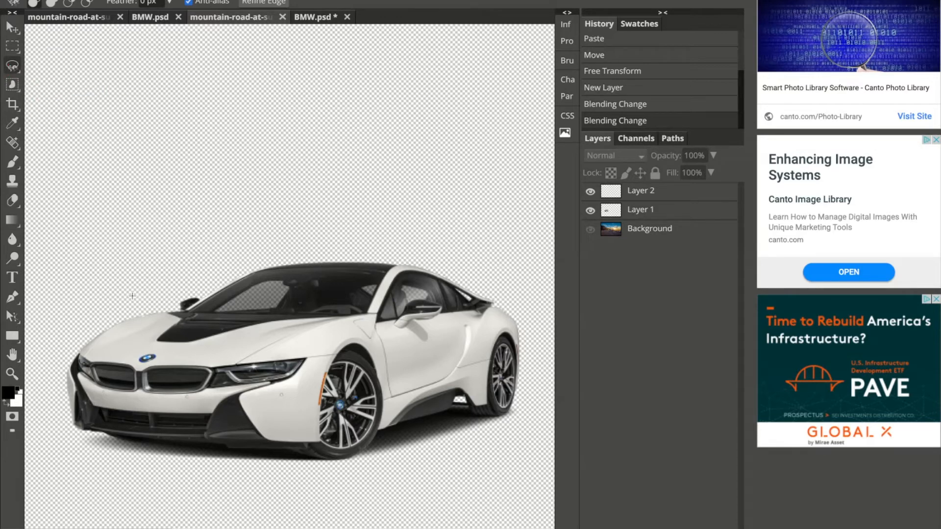
click(118, 324)
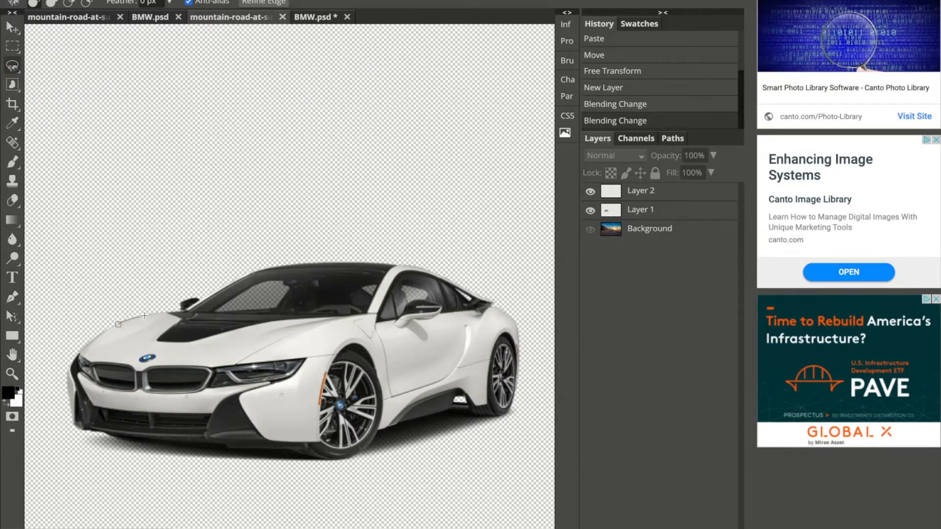
click(180, 311)
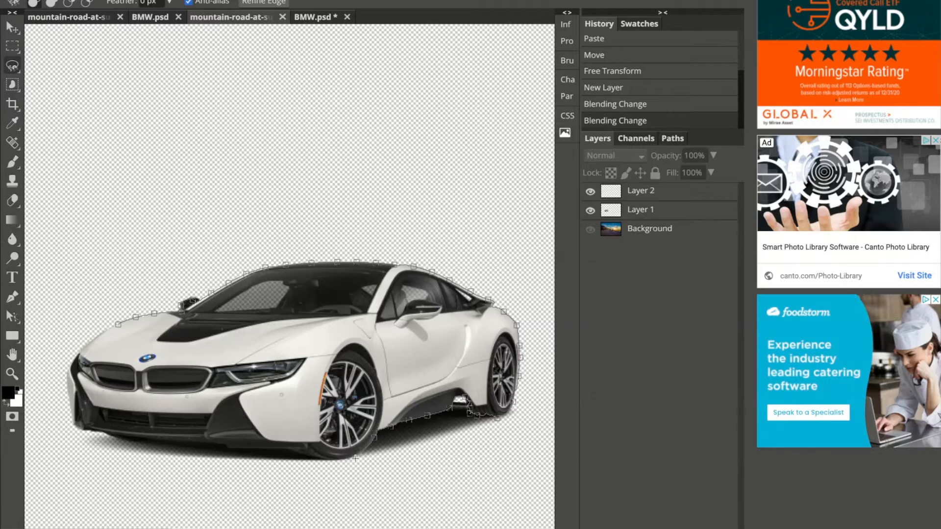
click(300, 454)
click(294, 450)
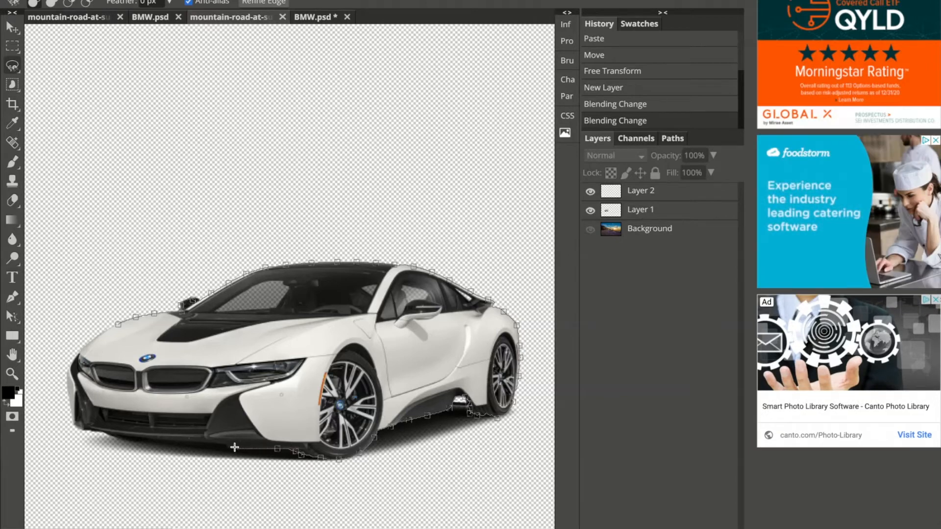
click(229, 448)
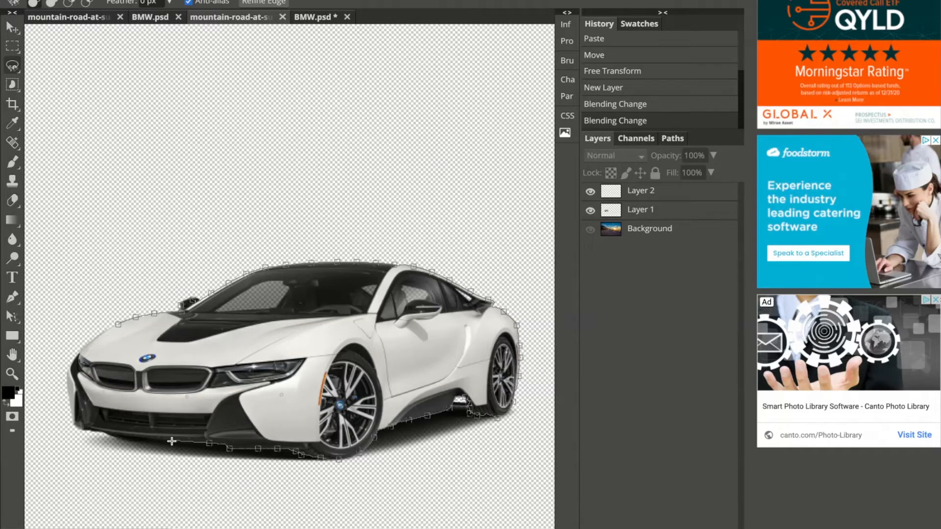
click(143, 439)
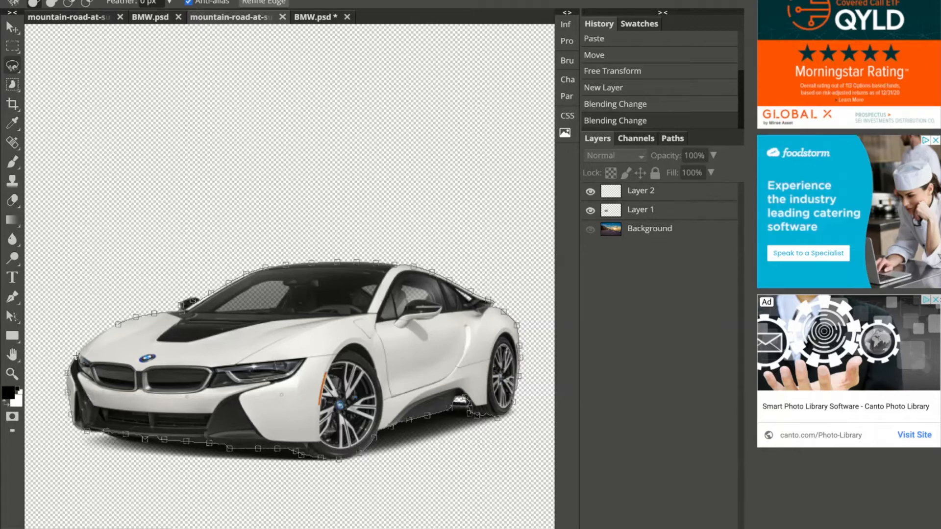
click(119, 325)
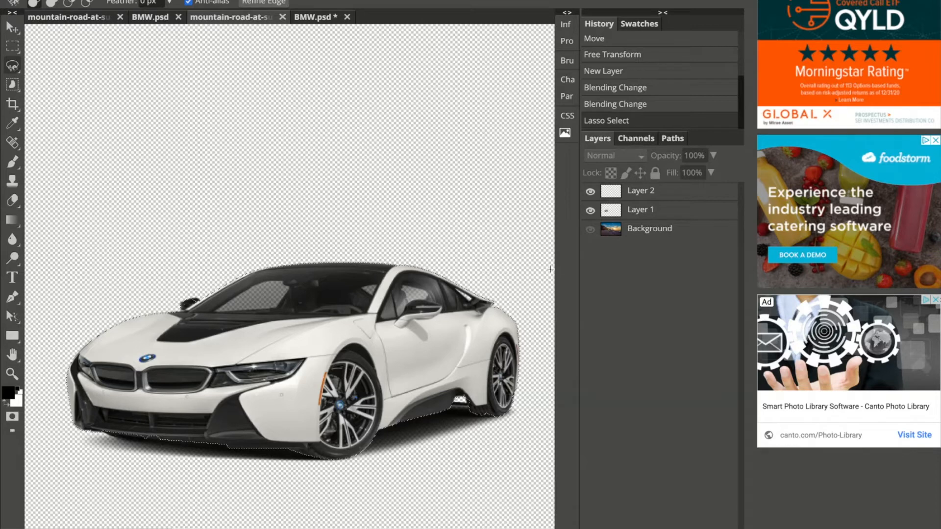
Make the empty Layer 2 active and show the Background layer again, keeping the car selection
click(658, 193)
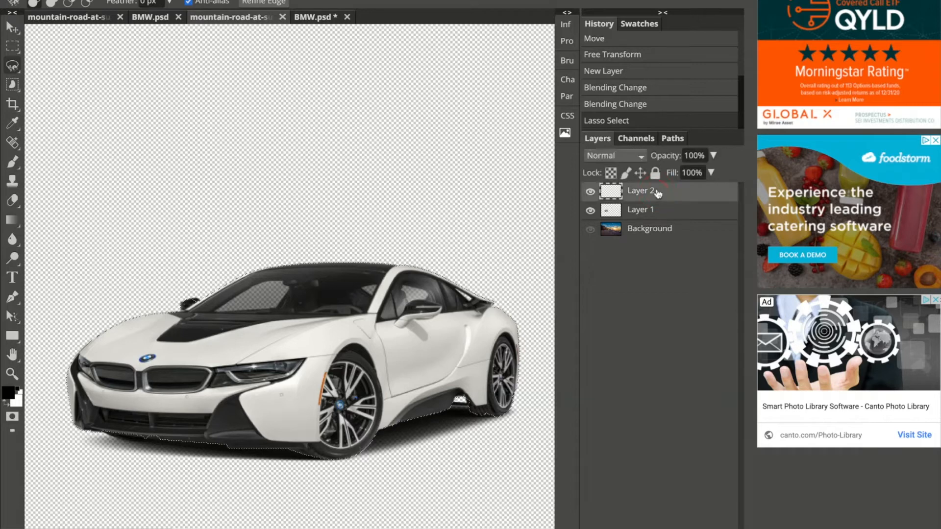
click(591, 231)
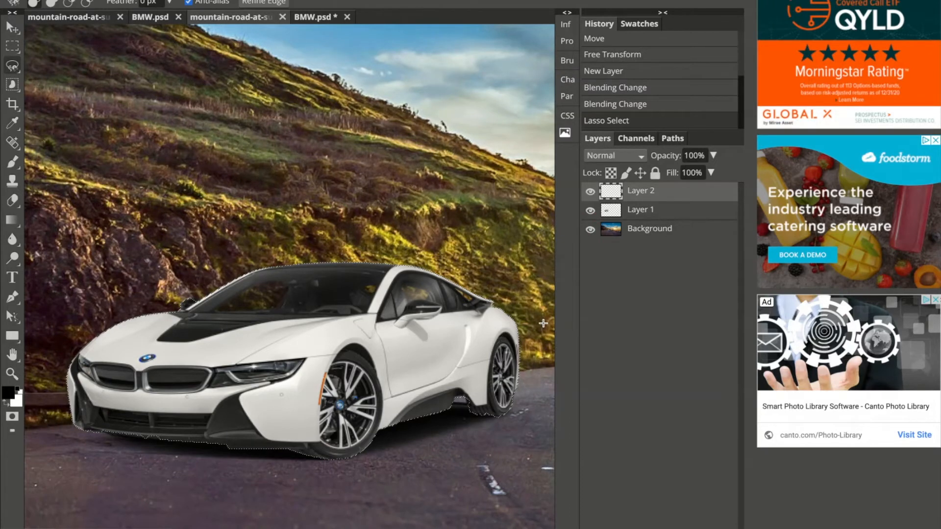
scroll(542, 340, down, 5)
drag(542, 339, 212, 336)
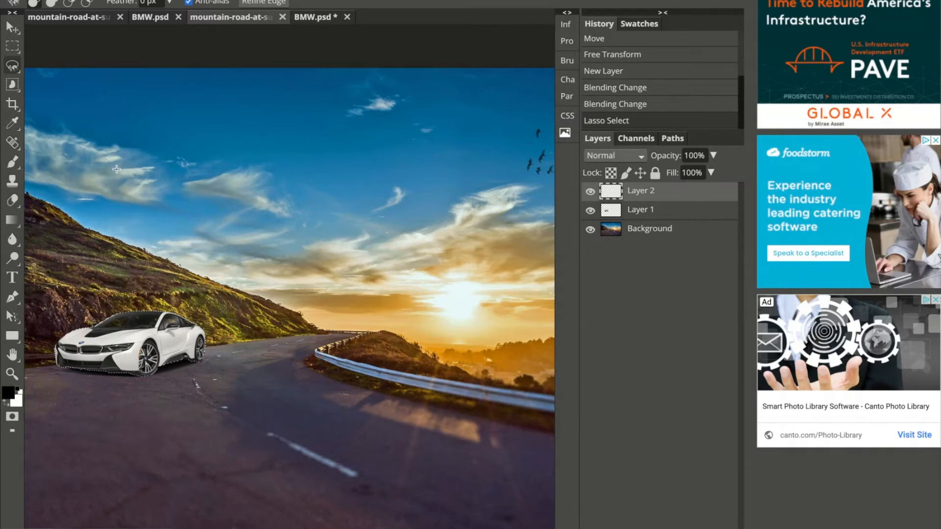
Edit the Gradient tool's gradient, setting the 100% color stop to pale cream #e7e2cf sampled from the sky near the sun
click(13, 220)
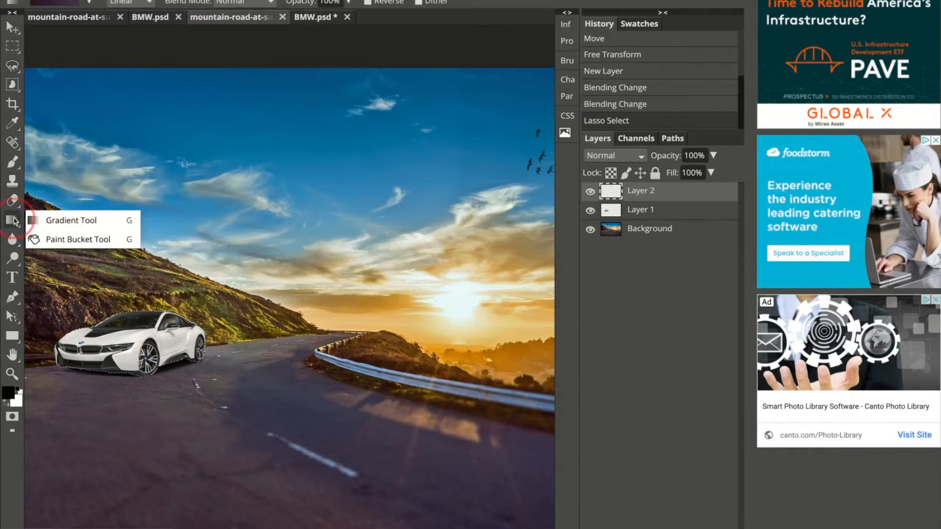
click(58, 4)
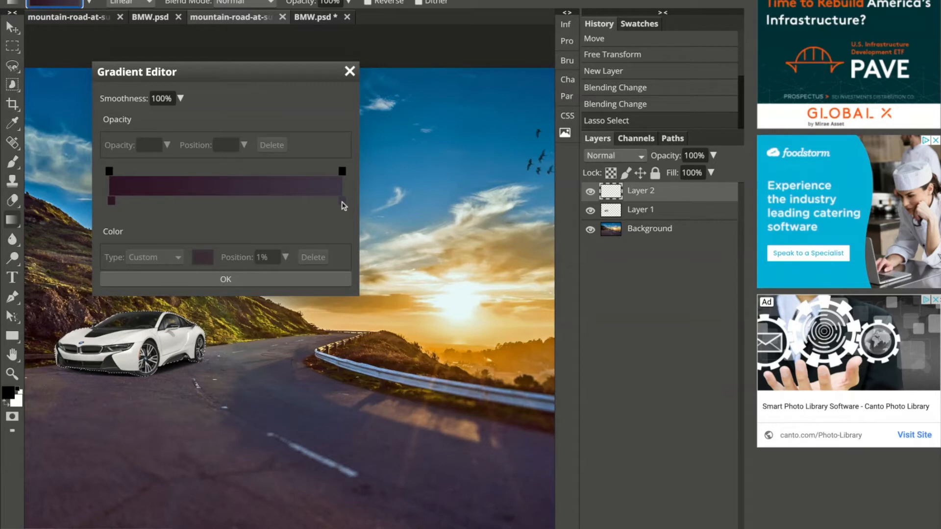
click(342, 201)
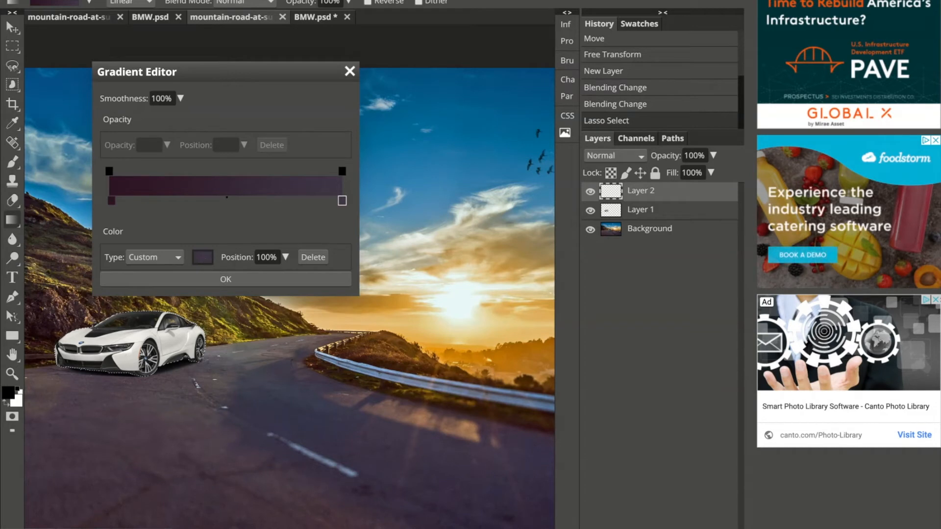
click(205, 257)
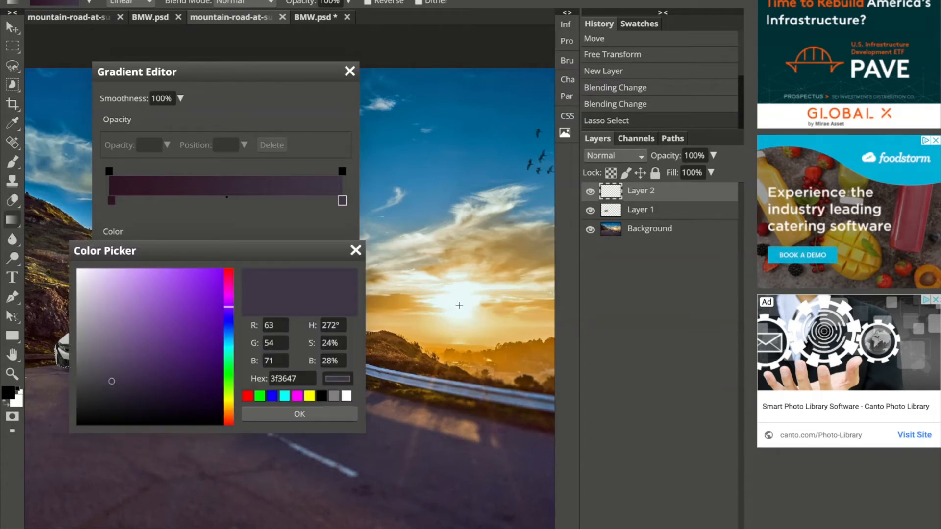
click(460, 305)
click(462, 310)
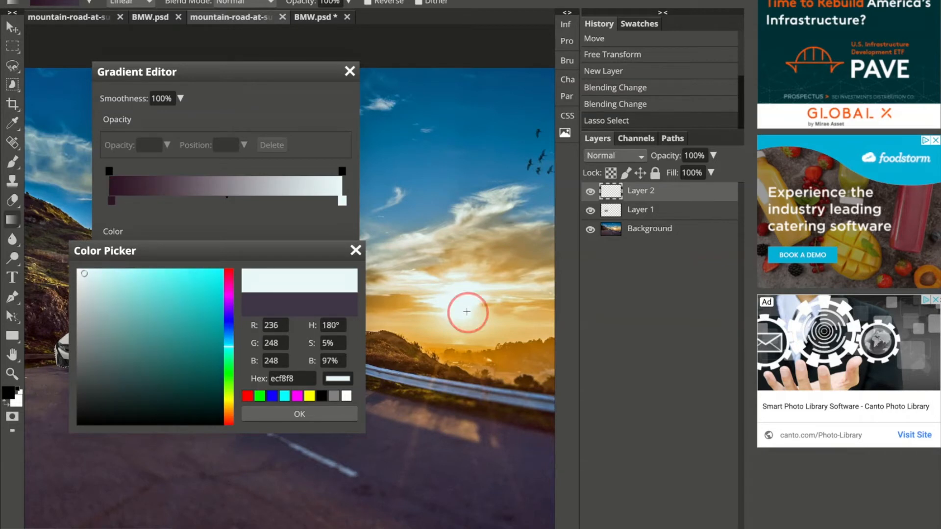
click(441, 310)
click(447, 308)
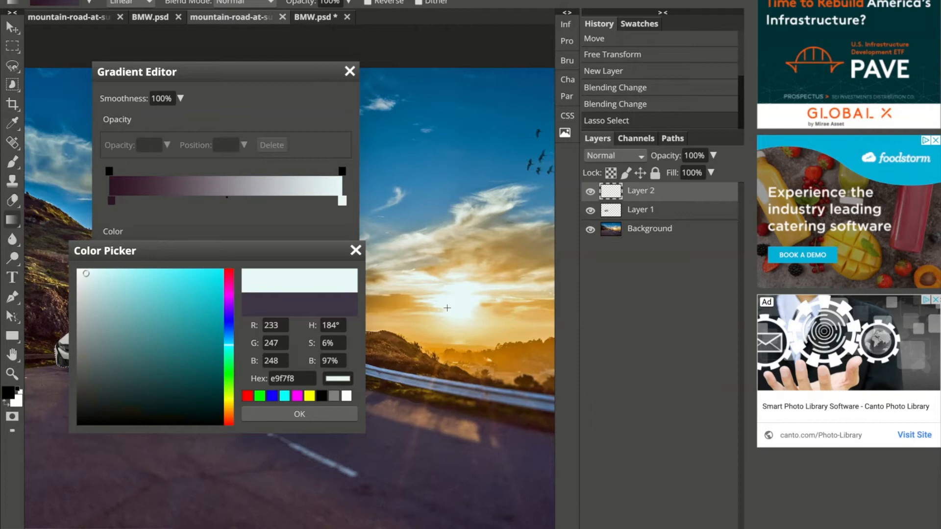
click(442, 309)
click(448, 309)
click(437, 305)
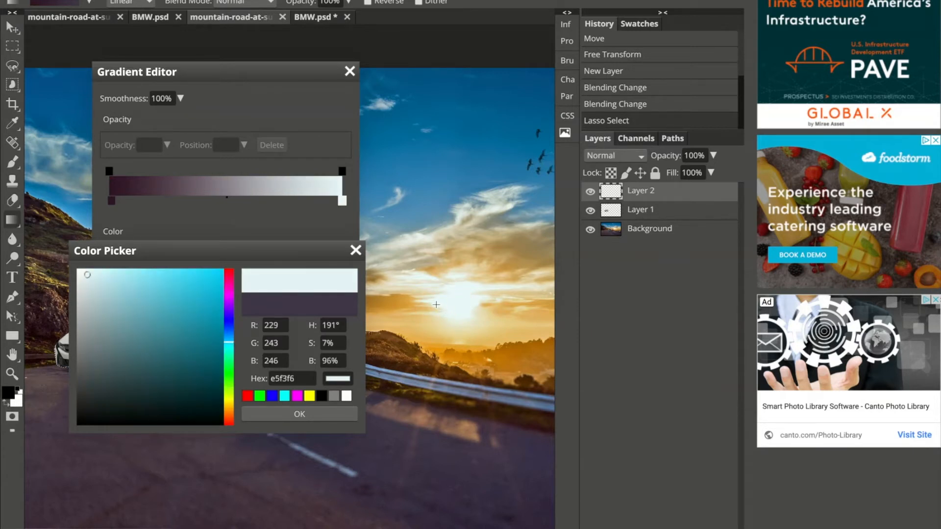
click(430, 305)
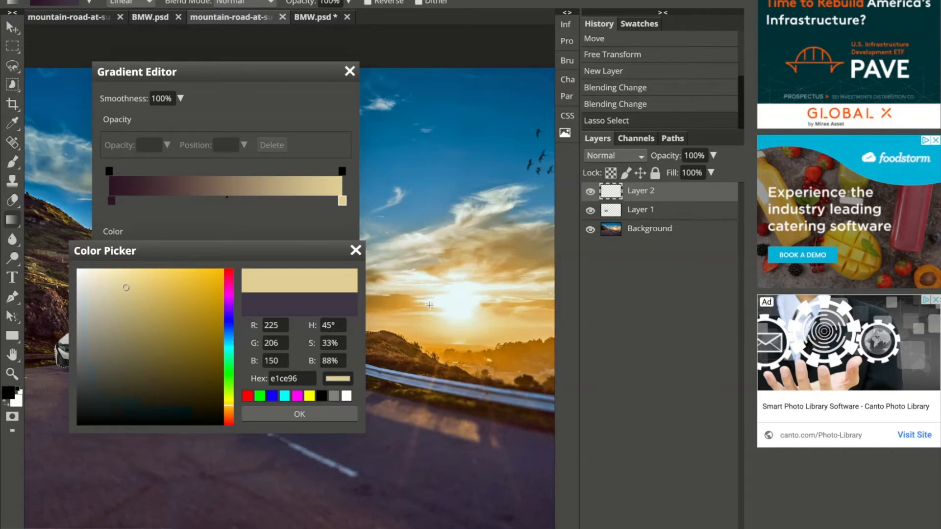
click(458, 278)
click(463, 276)
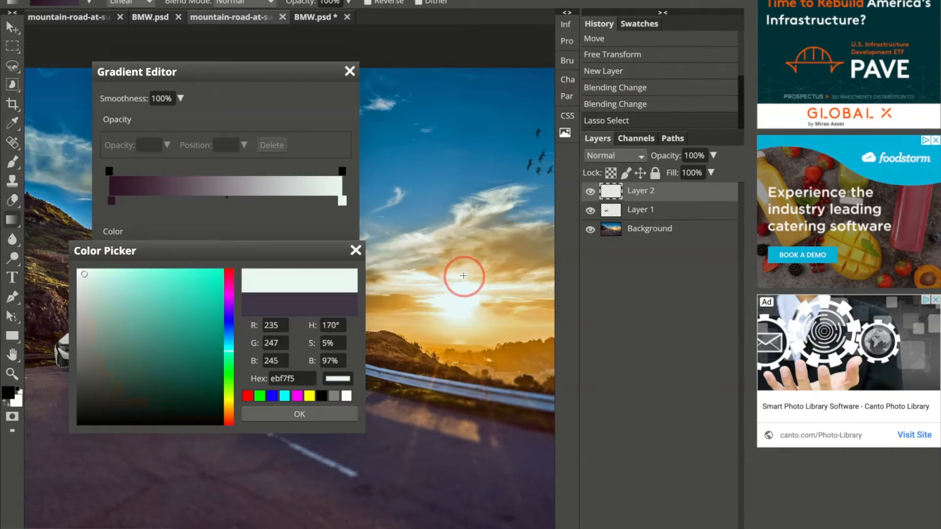
click(461, 280)
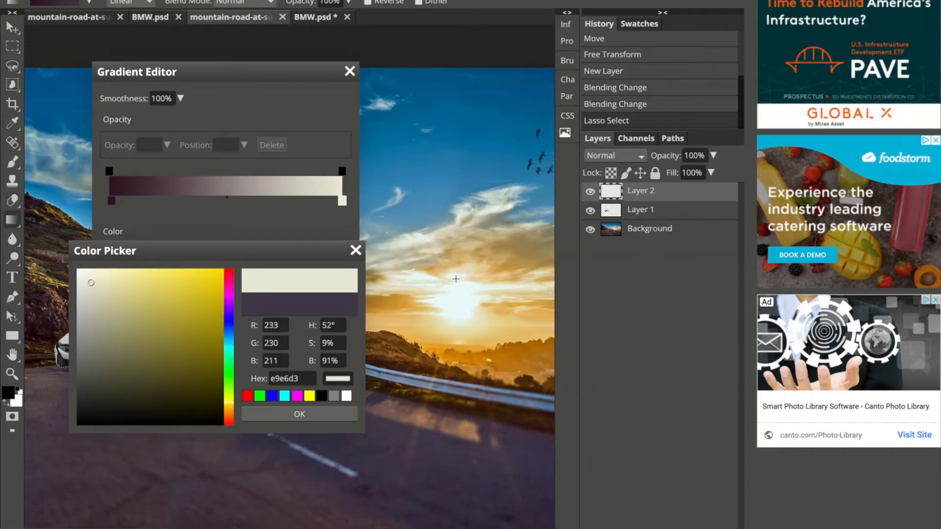
click(459, 280)
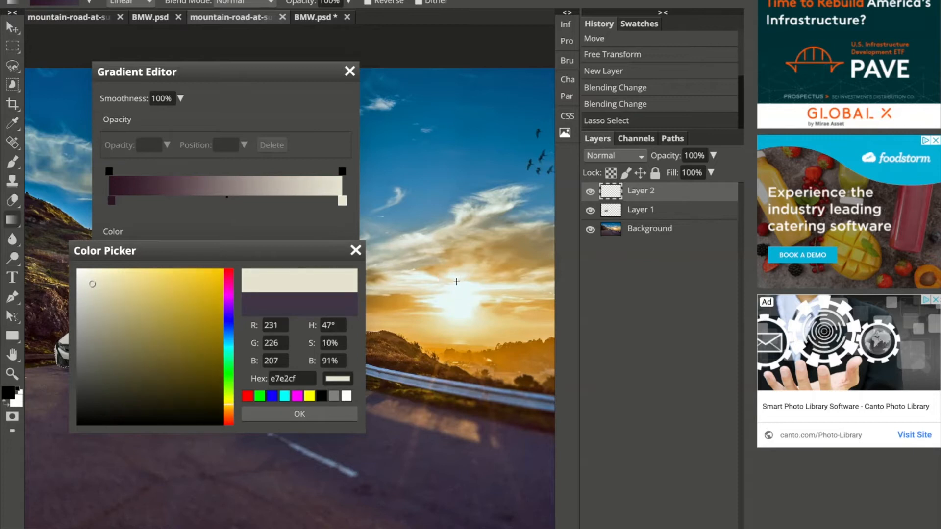
click(310, 415)
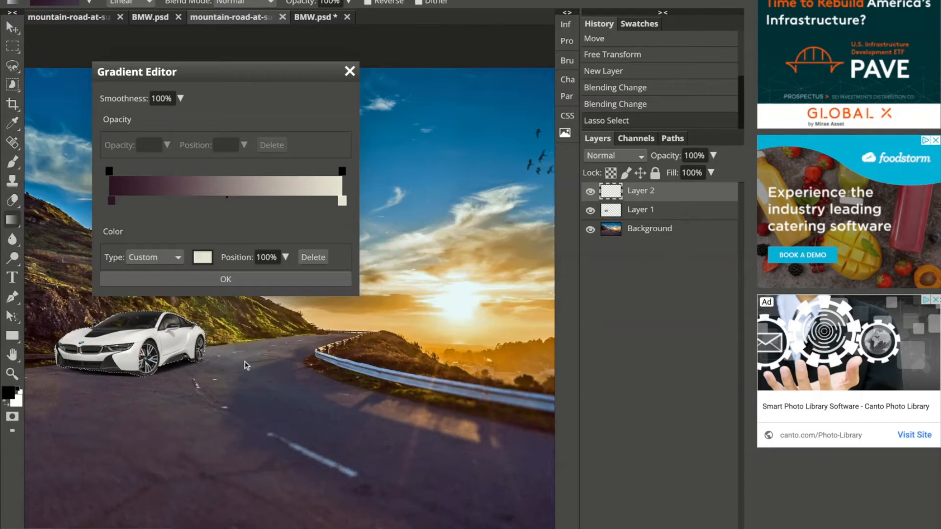
Set the gradient's 1% color stop to brown #7e4f23 sampled from the sunlit hillside and accept the edited gradient
click(112, 201)
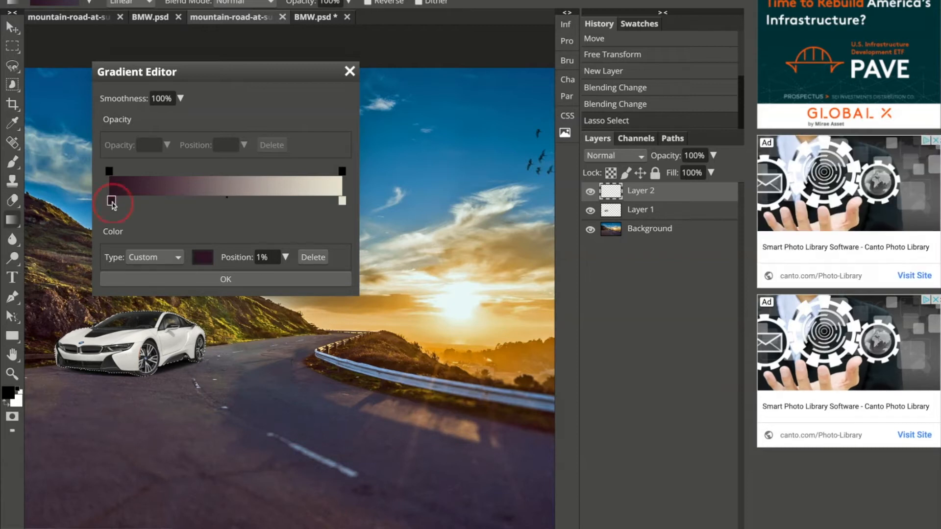
click(202, 258)
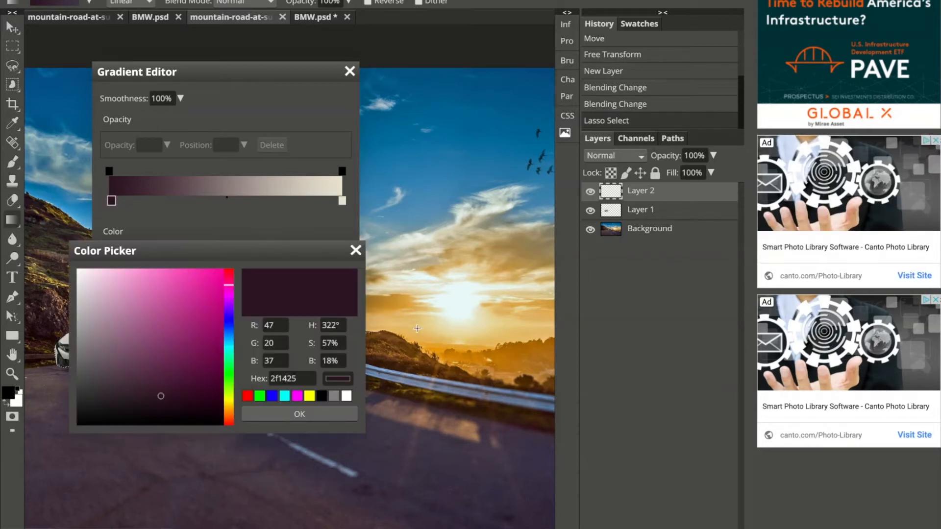
click(464, 350)
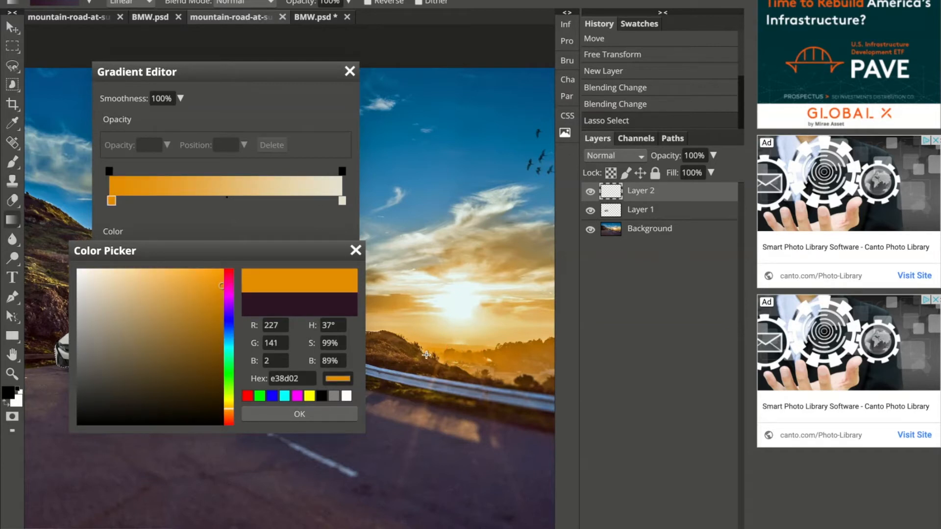
click(393, 339)
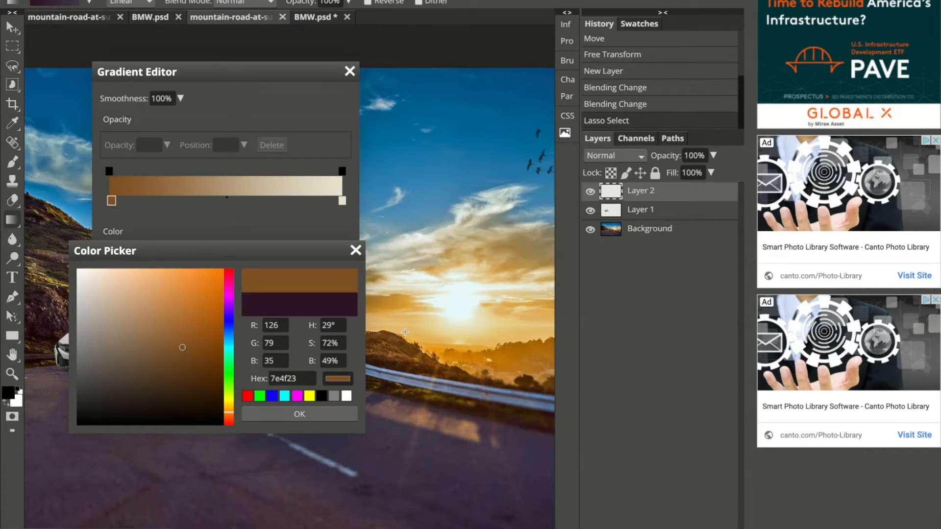
click(314, 418)
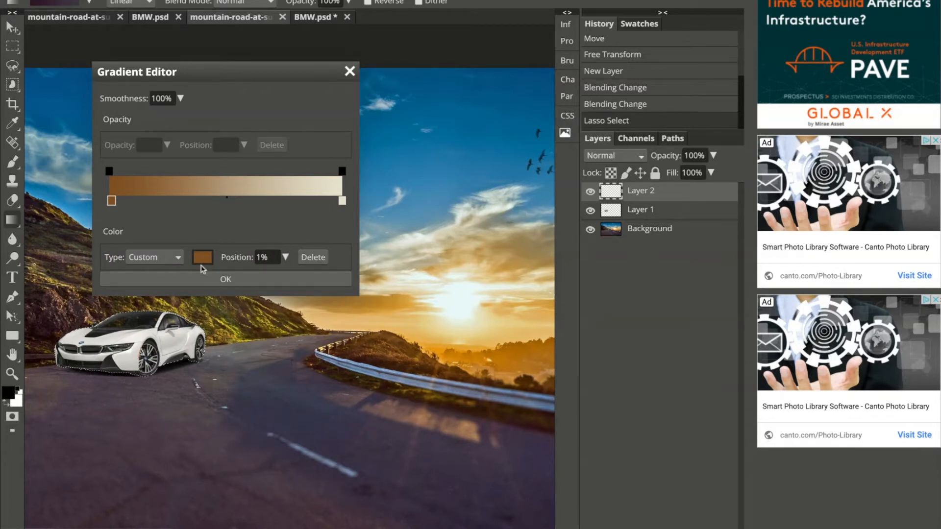
click(205, 283)
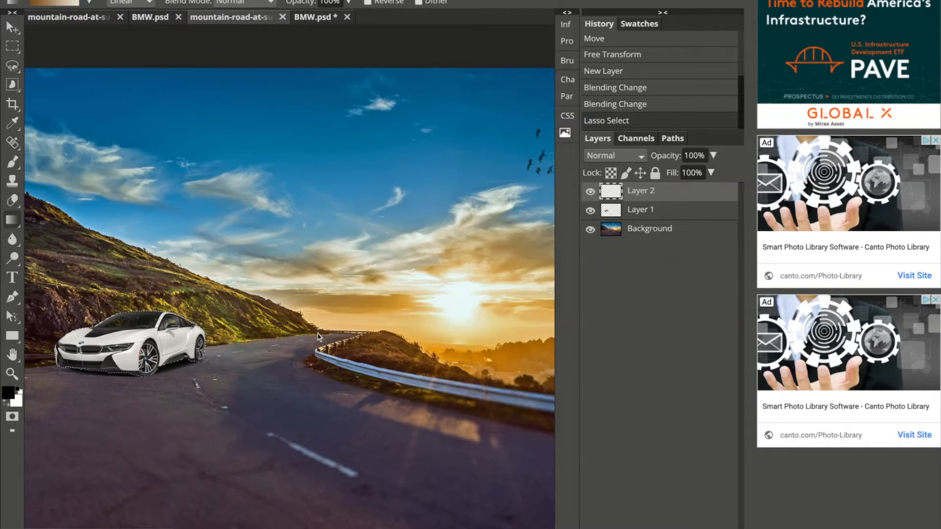
Try filling the car selection on Layer 2 with the cream-to-brown gradient in different directions and lengths
drag(325, 335, 30, 355)
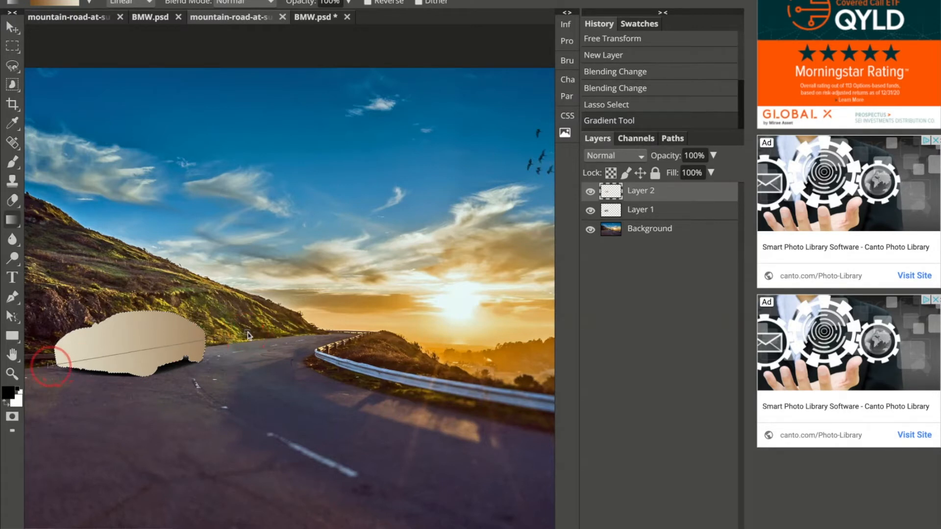
drag(40, 365, 248, 336)
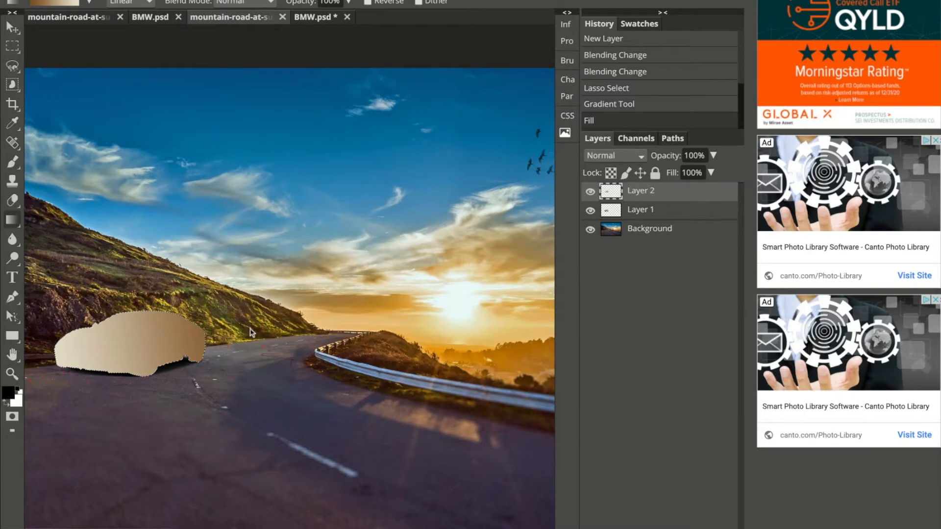
drag(248, 336, 39, 382)
scroll(36, 377, left, 1)
drag(166, 314, 123, 170)
drag(46, 351, 303, 341)
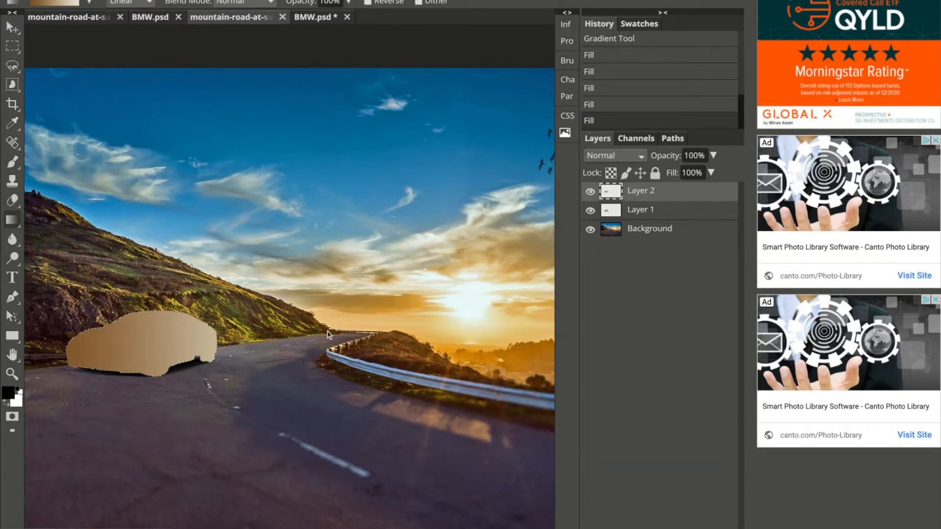
drag(334, 332, 36, 358)
drag(268, 329, 53, 363)
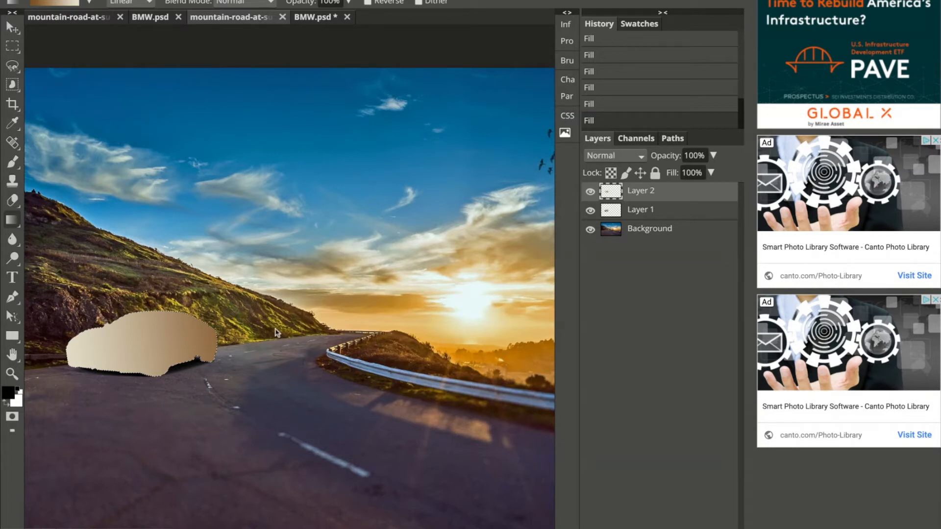
drag(272, 334, 84, 369)
Fill the car selection with the gradient from just ahead of the car's front to beyond its rear, brown at the front
scroll(203, 369, down, 2)
scroll(202, 369, left, 3)
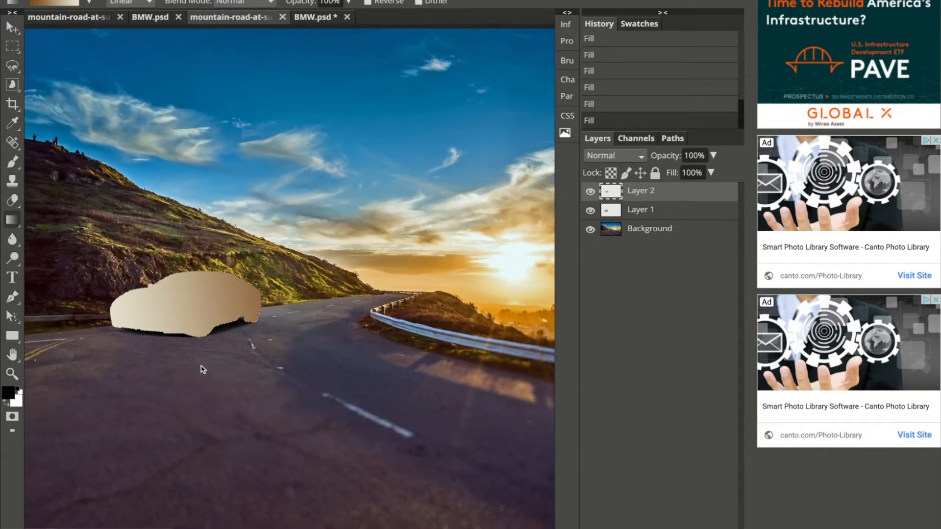
scroll(202, 369, right, 1)
scroll(202, 370, down, 1)
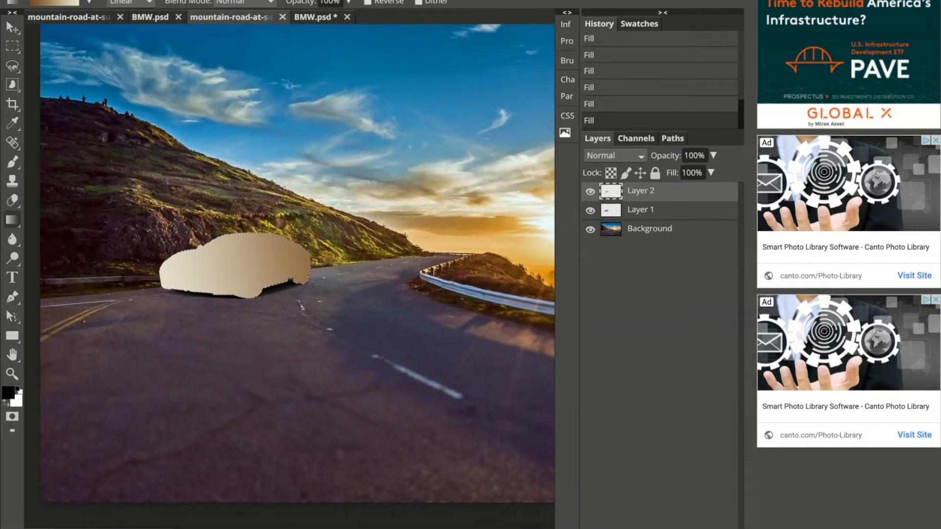
scroll(202, 369, right, 2)
scroll(202, 369, up, 1)
scroll(203, 369, up, 1)
scroll(203, 369, right, 1)
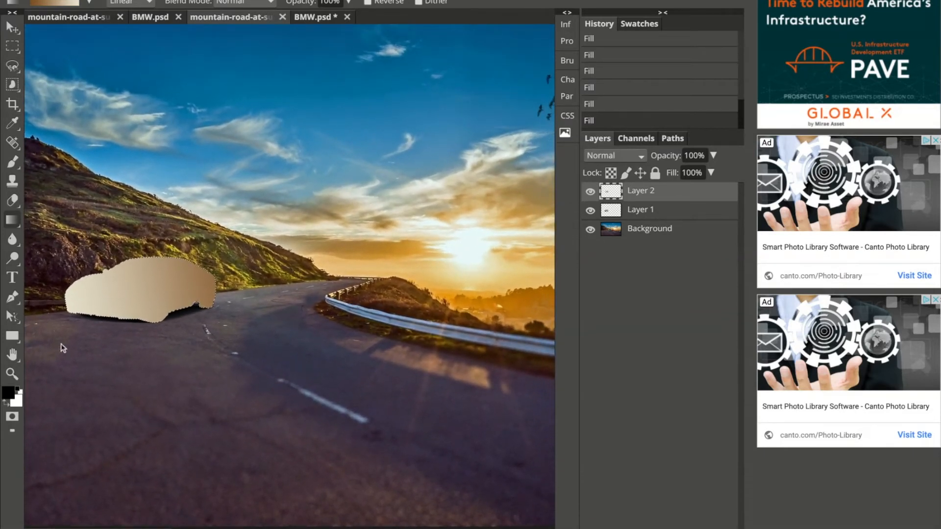
drag(46, 306, 279, 264)
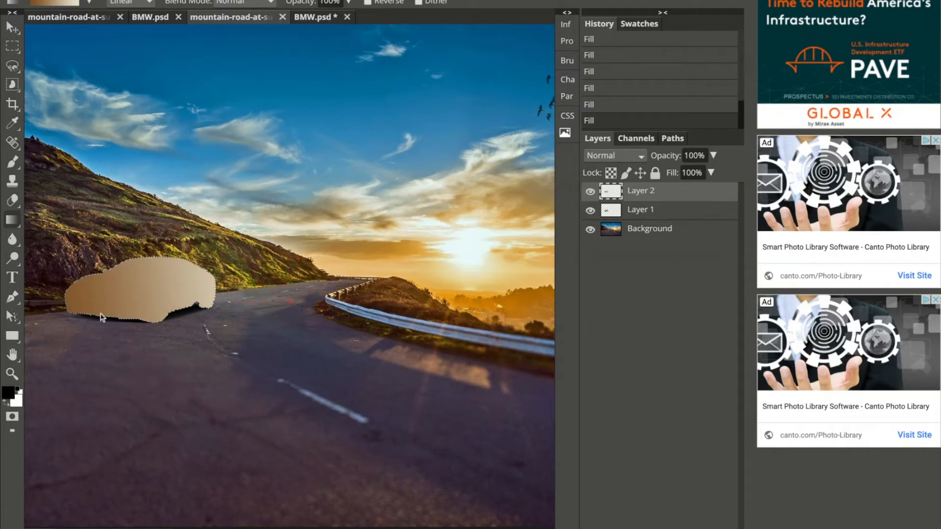
drag(49, 315, 281, 296)
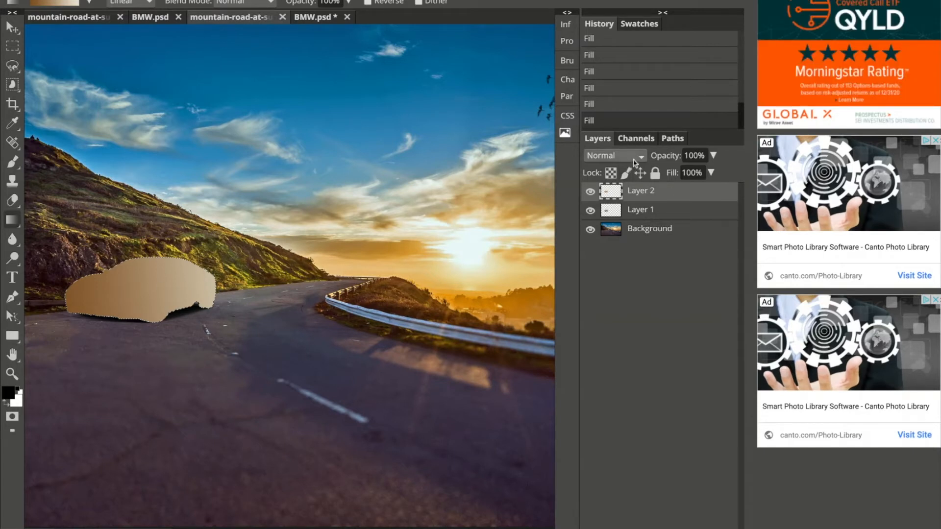
Set Layer 2's blend mode to Multiply and its opacity to 50%
click(634, 162)
click(621, 217)
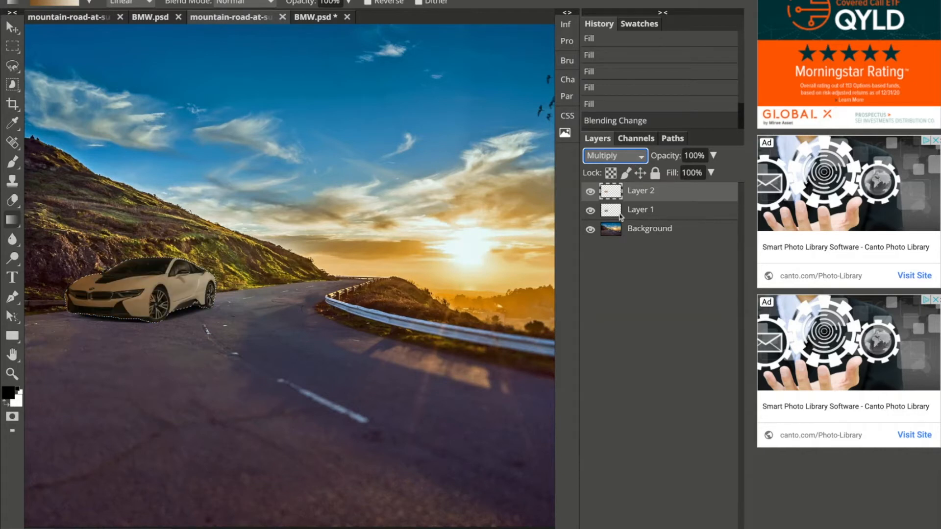
click(713, 155)
click(695, 174)
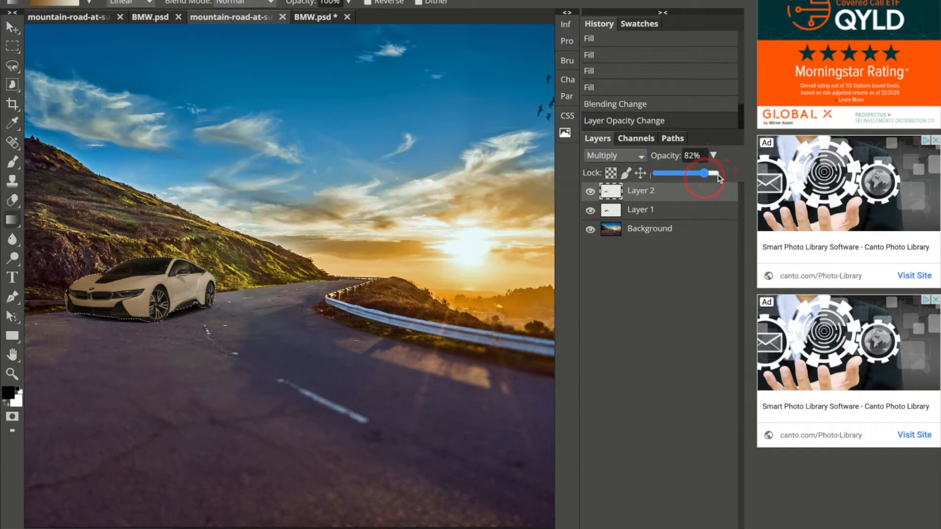
mouse_move(696, 174)
mouse_down()
mouse_move(670, 174)
mouse_move(684, 174)
mouse_up()
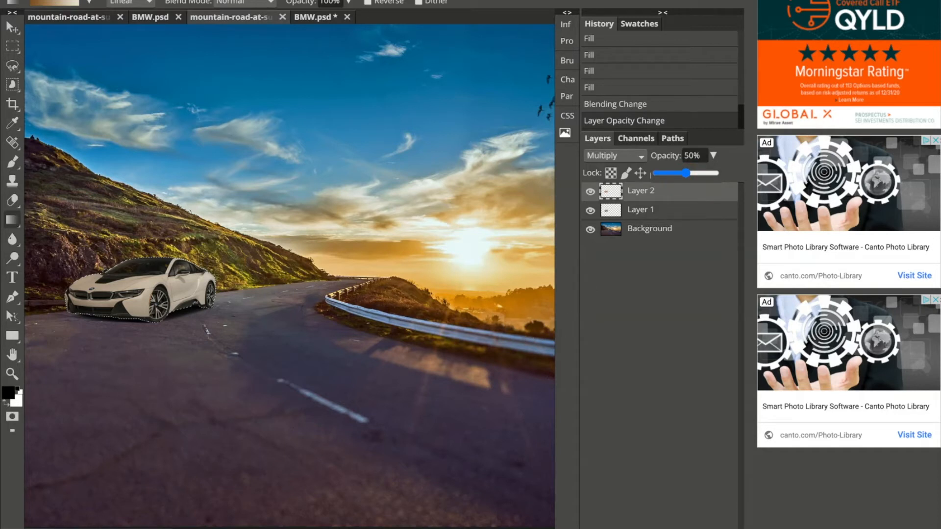
Make Layer 1 active and deselect the car outline
key(ctrl+d)
click(597, 343)
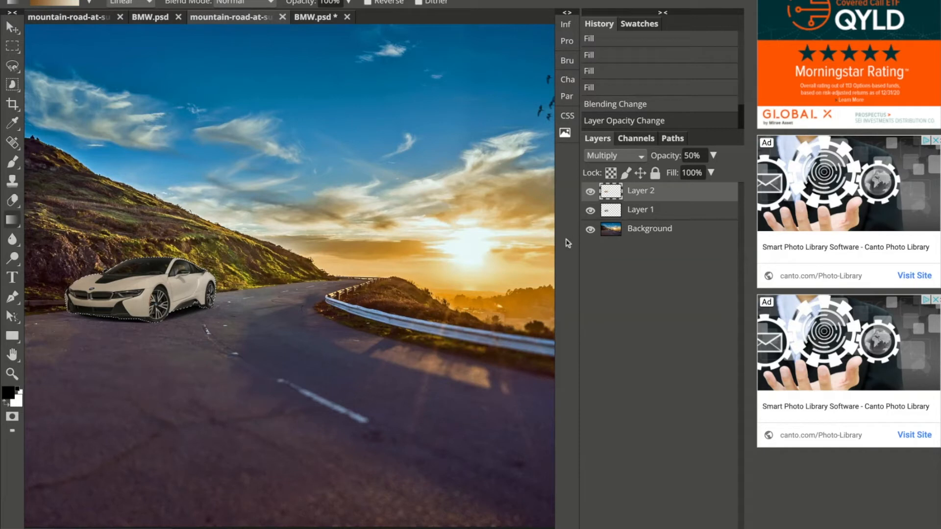
click(636, 218)
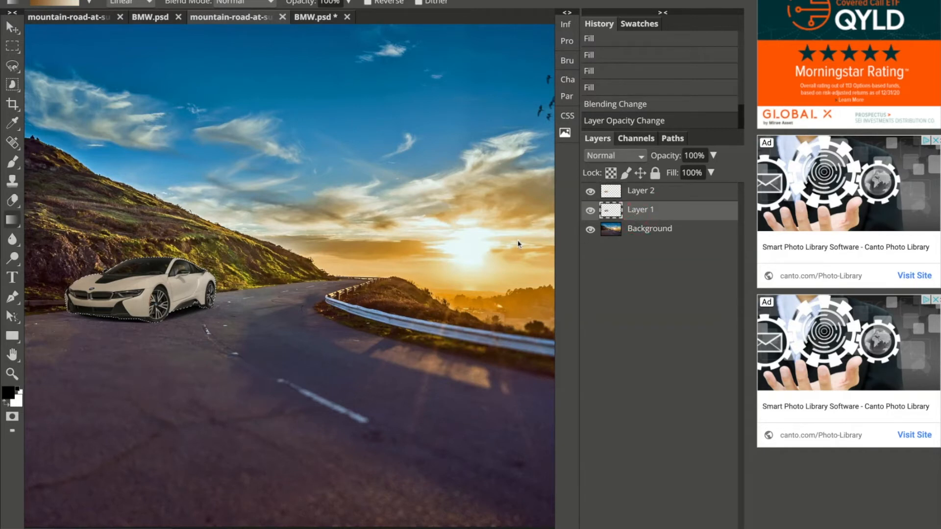
key(ctrl+d)
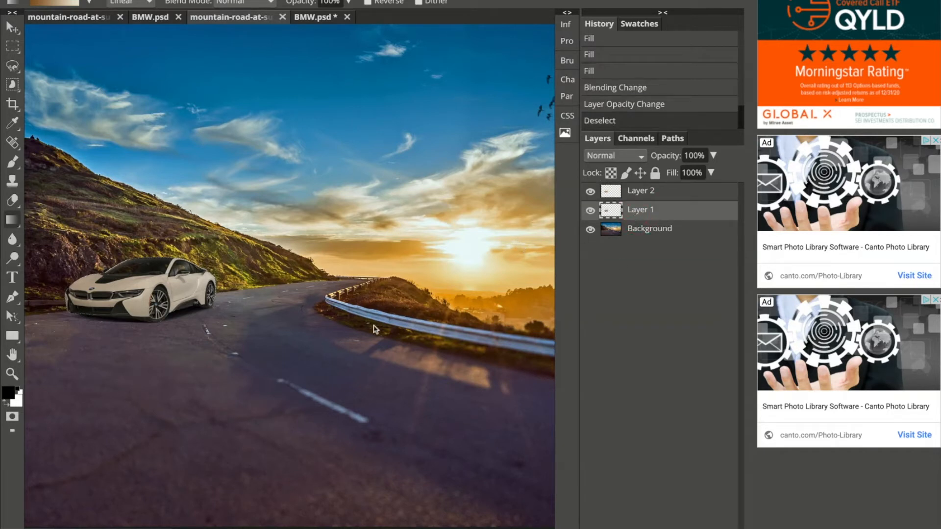
Rename Layer 1 as BMW and the gradient layer above it as BMW Color
scroll(375, 329, down, 3)
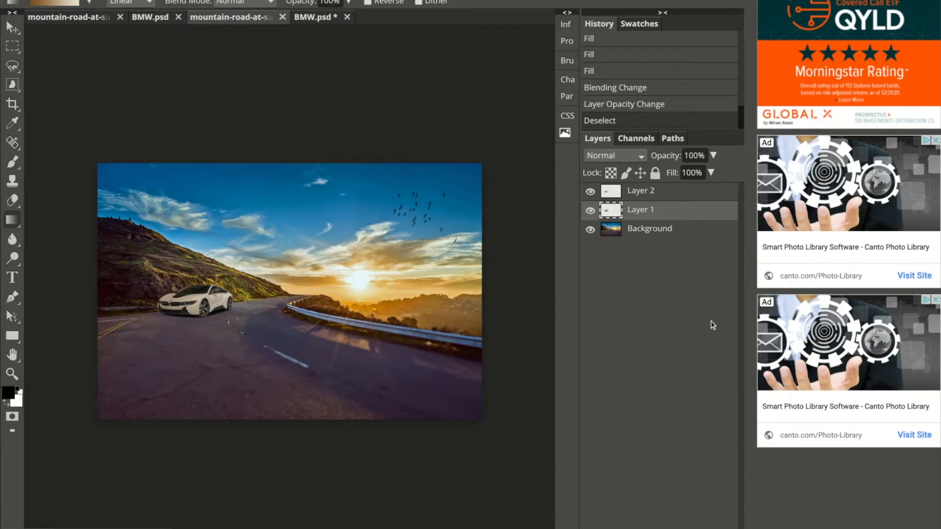
click(660, 229)
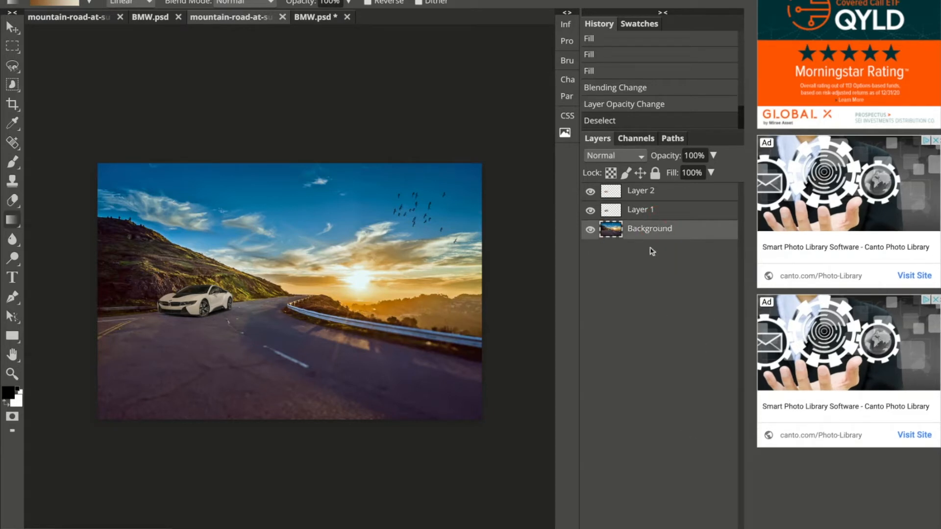
click(642, 211)
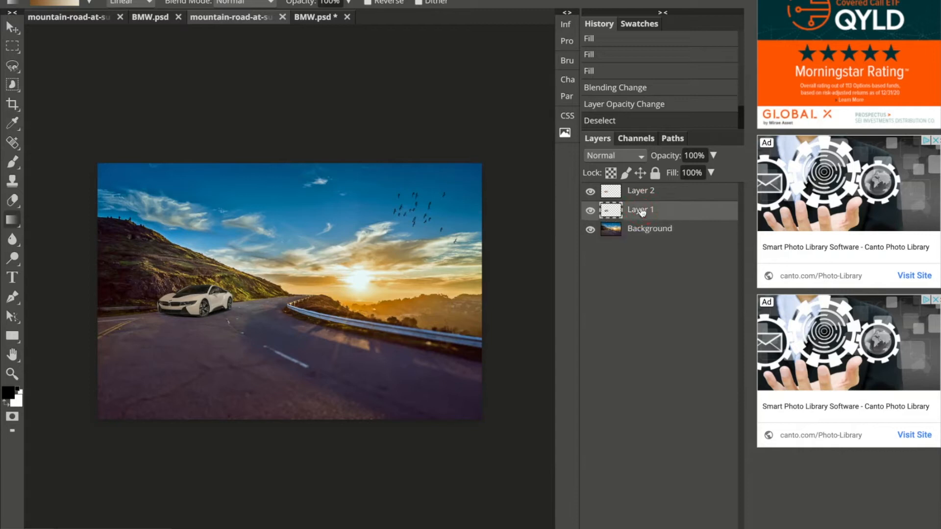
double_click(642, 212)
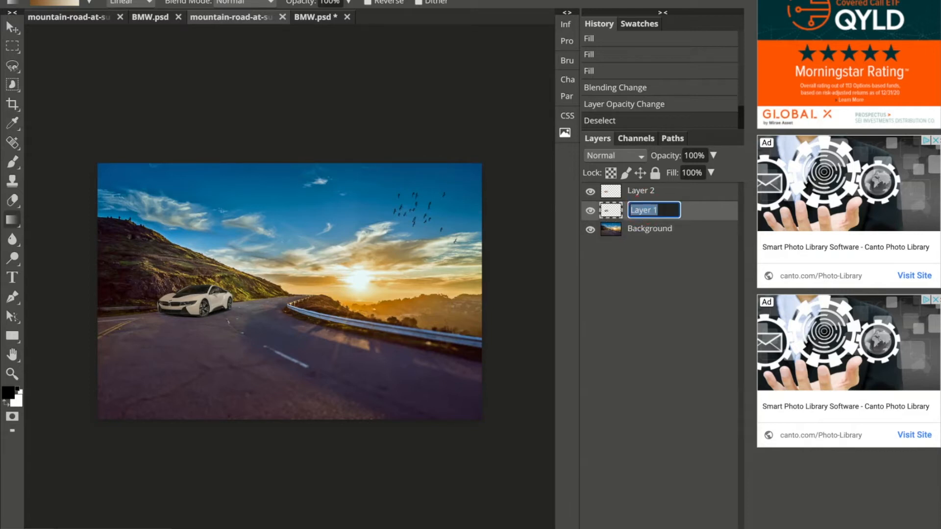
text(BMW)
key(Return)
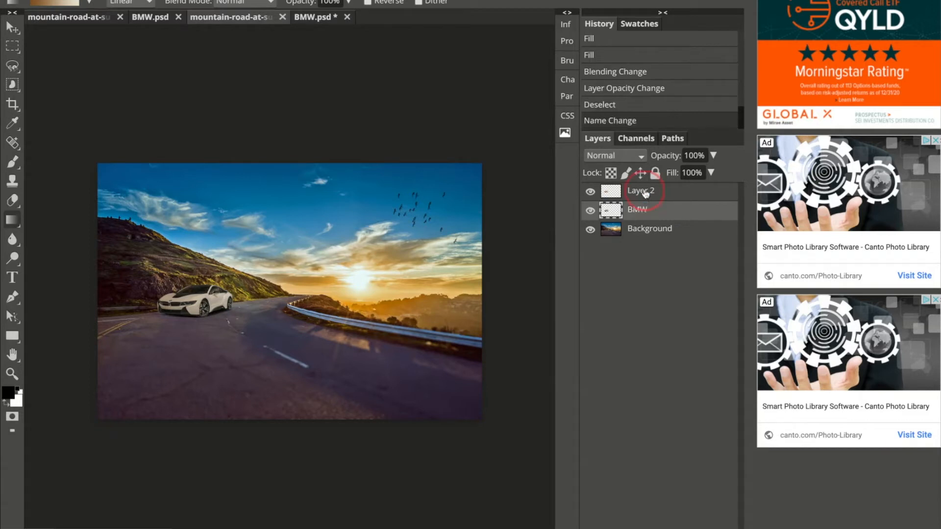
double_click(646, 193)
text(B)
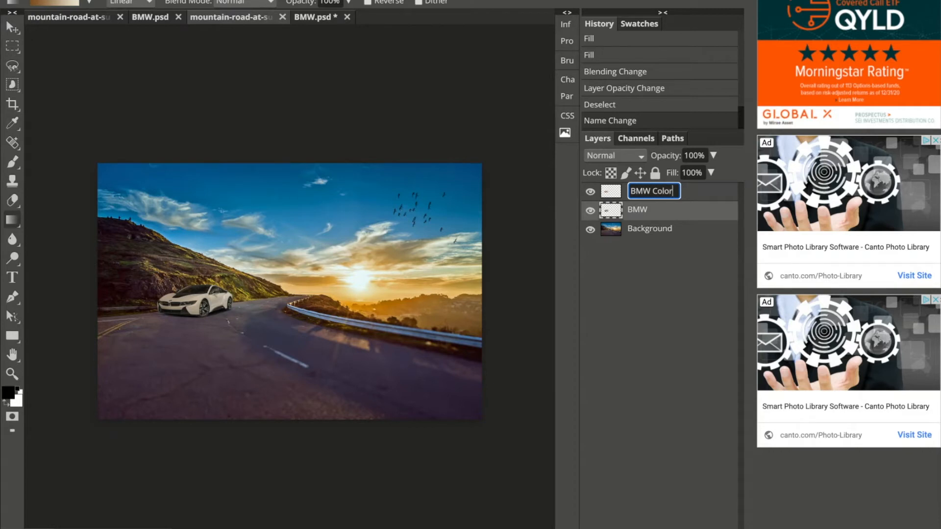
text(MW Color)
key(Return)
Add a new layer directly above the Background layer and name it Shadow
click(675, 240)
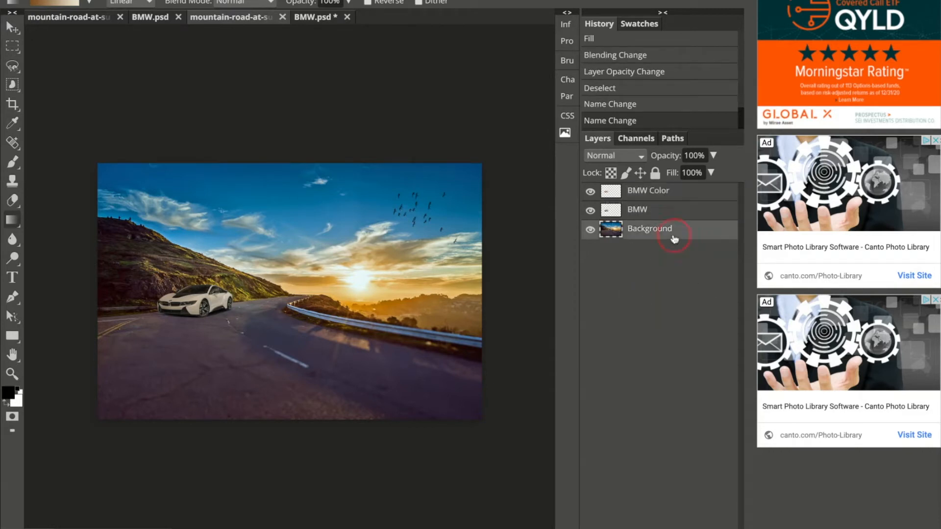
key(ctrl+shift+n)
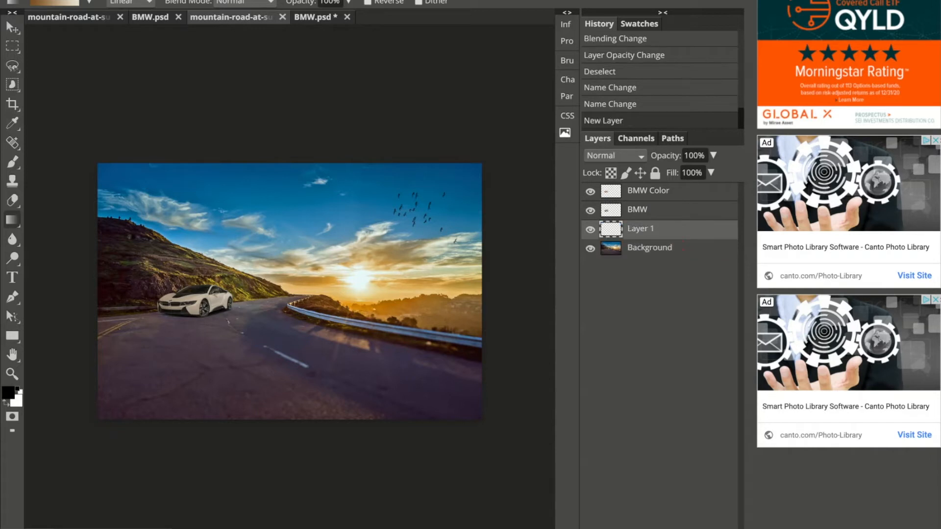
double_click(645, 229)
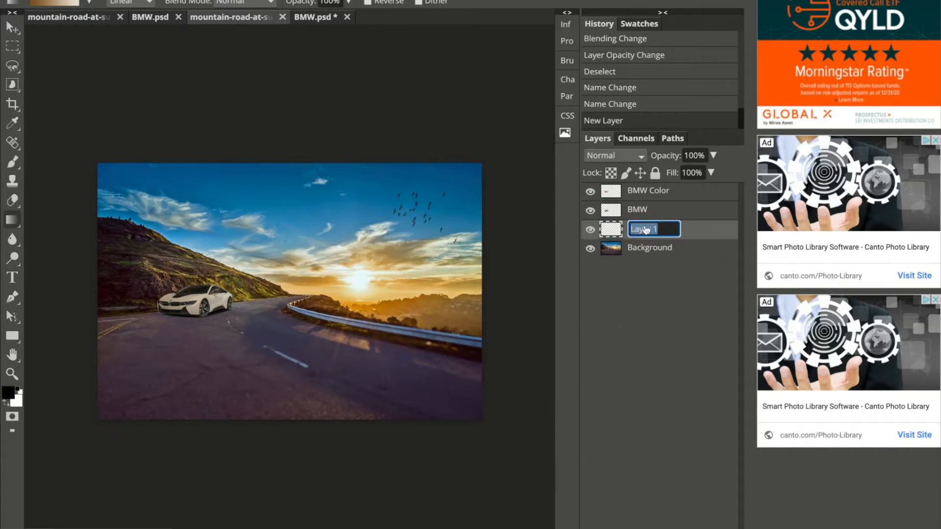
text(Shadow)
key(Return)
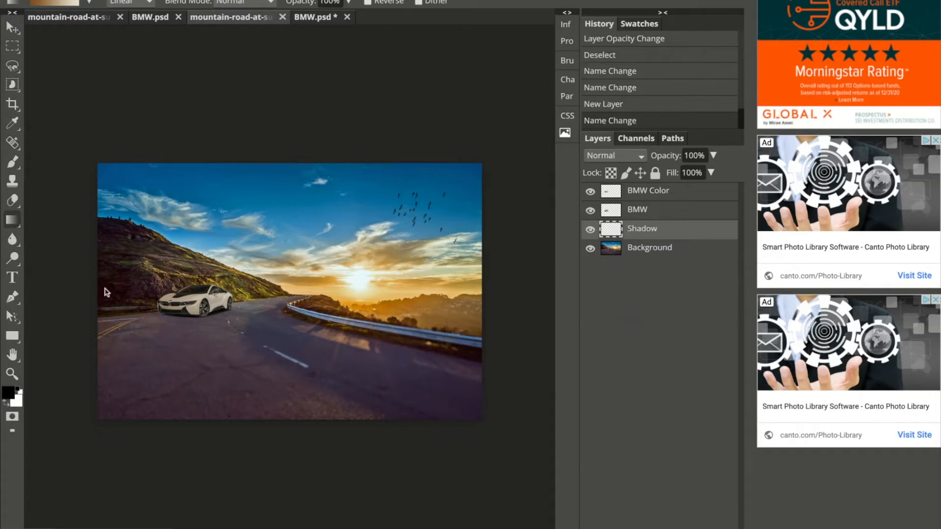
Draw a freehand Lasso selection with a 50 px feather for the shadow, from under the car's front across the road before it
scroll(152, 317, up, 5)
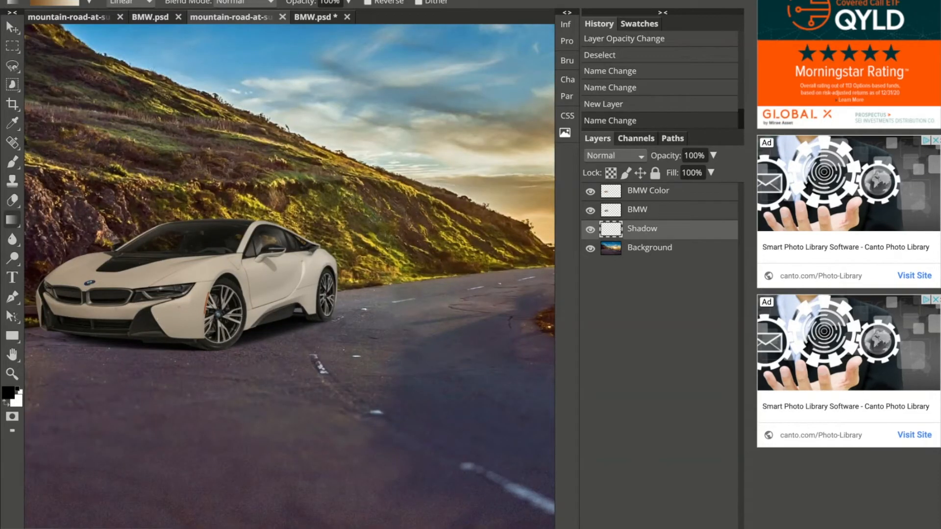
scroll(378, 313, down, 3)
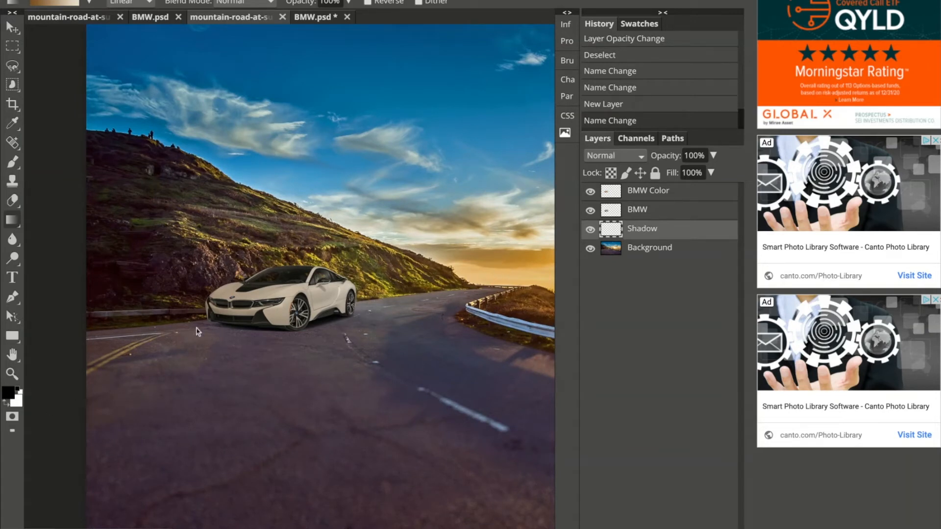
click(12, 65)
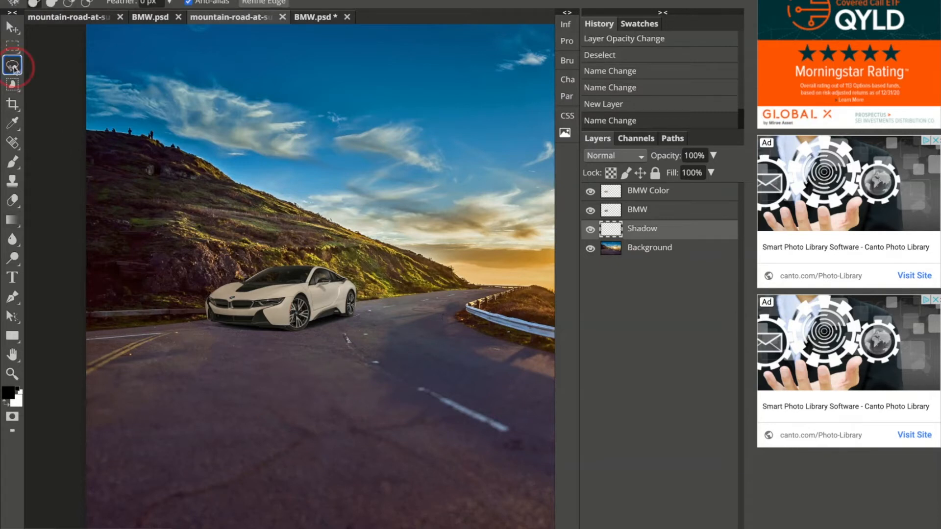
click(45, 70)
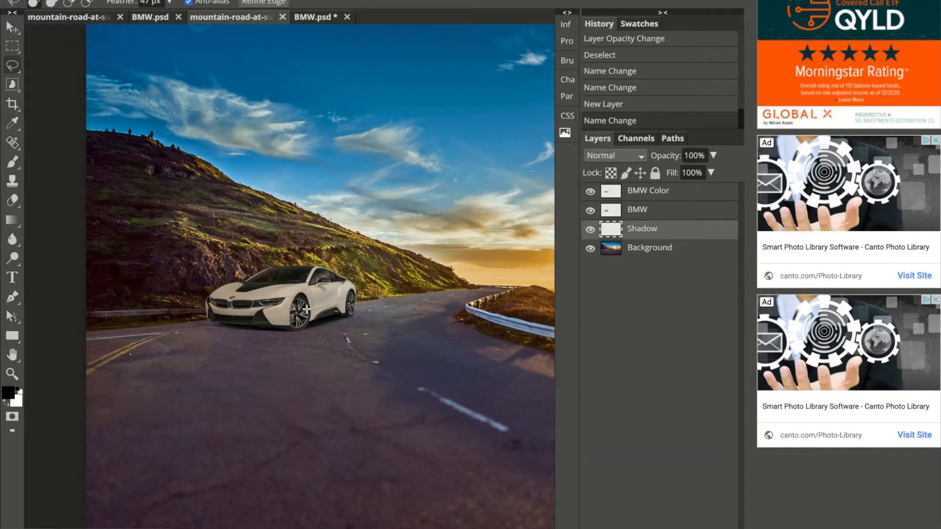
click(170, 4)
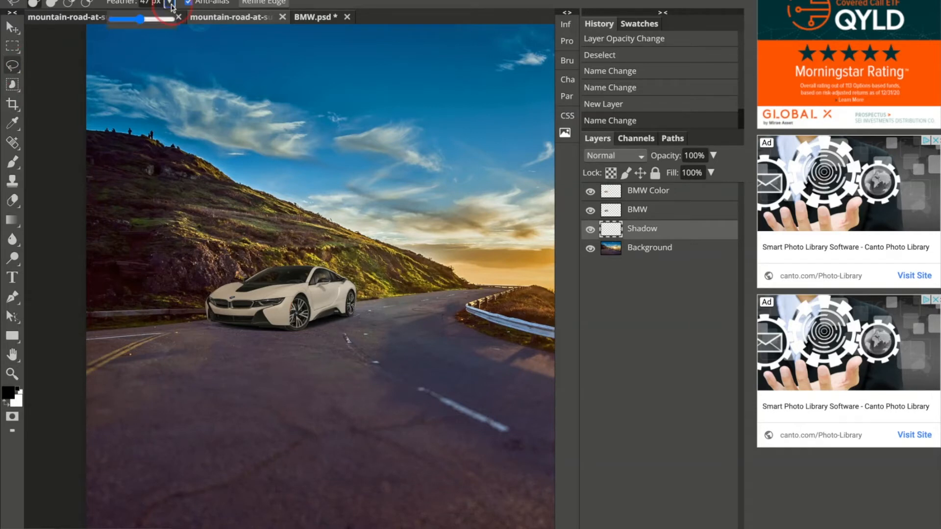
click(142, 23)
click(350, 316)
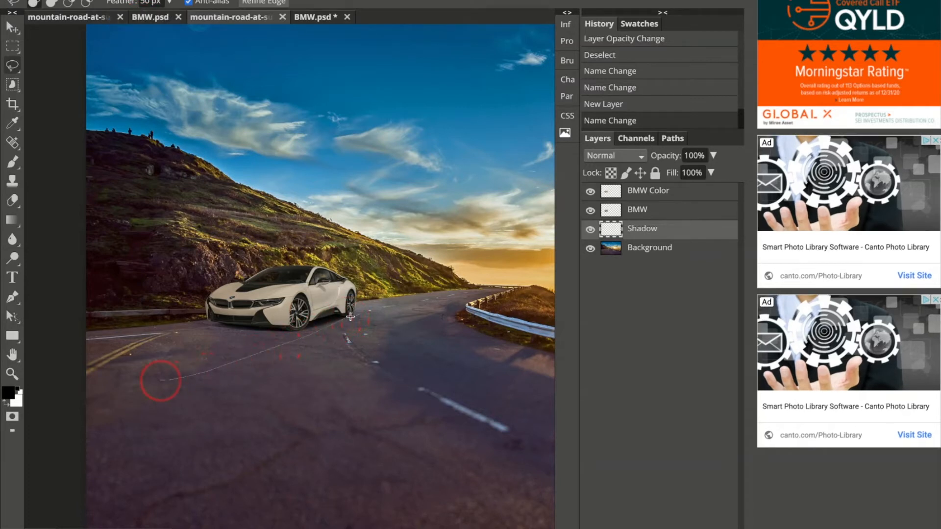
mouse_move(151, 350)
mouse_down()
mouse_move(204, 314)
mouse_move(255, 318)
mouse_up()
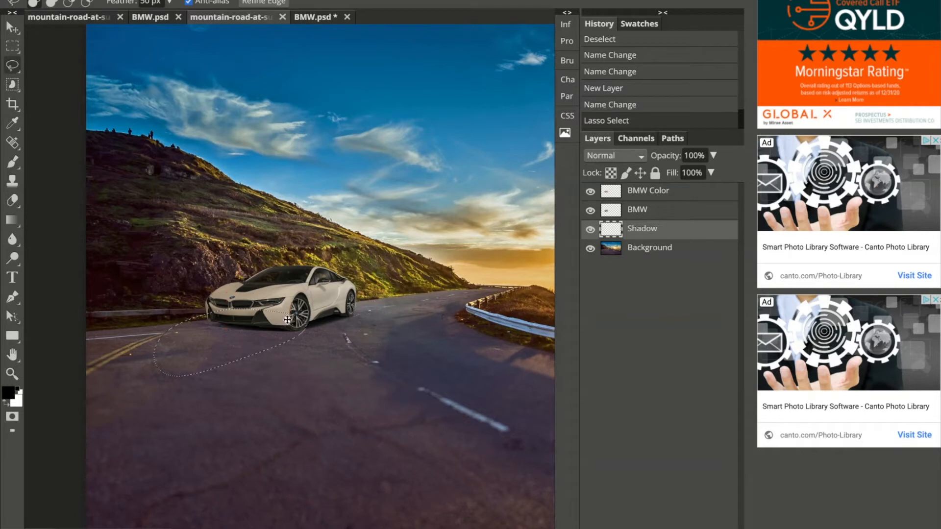
Try other feather values for the Lasso and return it to 50 px
click(169, 6)
mouse_move(157, 20)
mouse_down()
mouse_move(132, 24)
mouse_move(142, 20)
mouse_up()
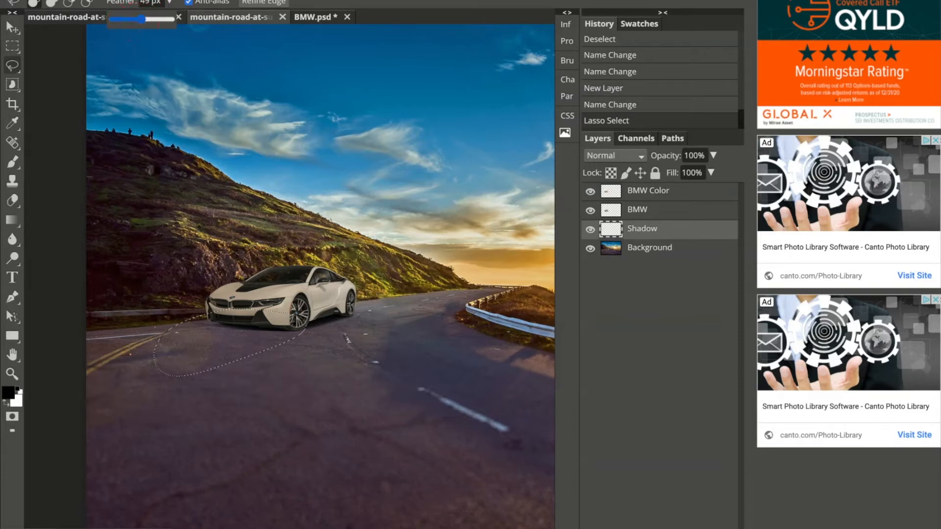
drag(141, 20, 132, 19)
drag(133, 20, 133, 20)
drag(133, 20, 142, 20)
Set the Gradient tool's end color stop to 56454b, sampled from the road surface near the guardrail
click(13, 221)
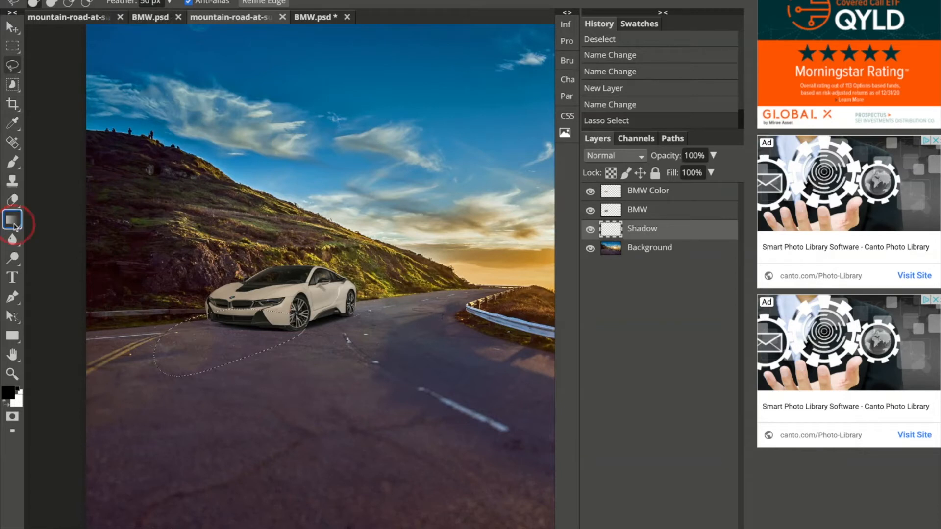
click(68, 3)
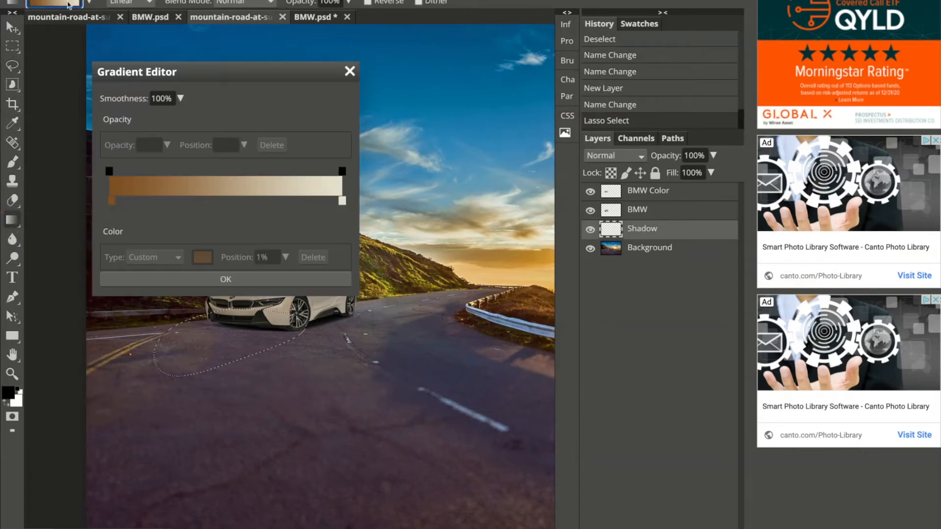
click(209, 279)
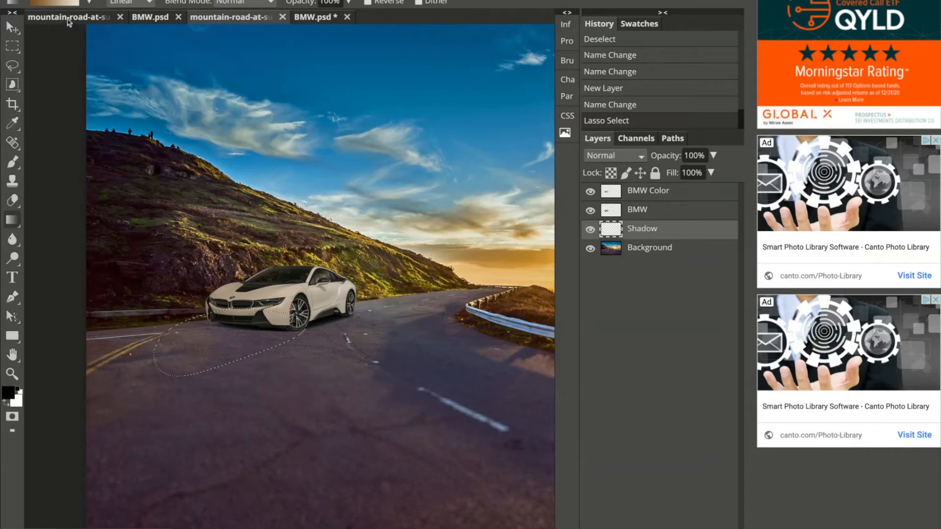
click(53, 3)
click(342, 201)
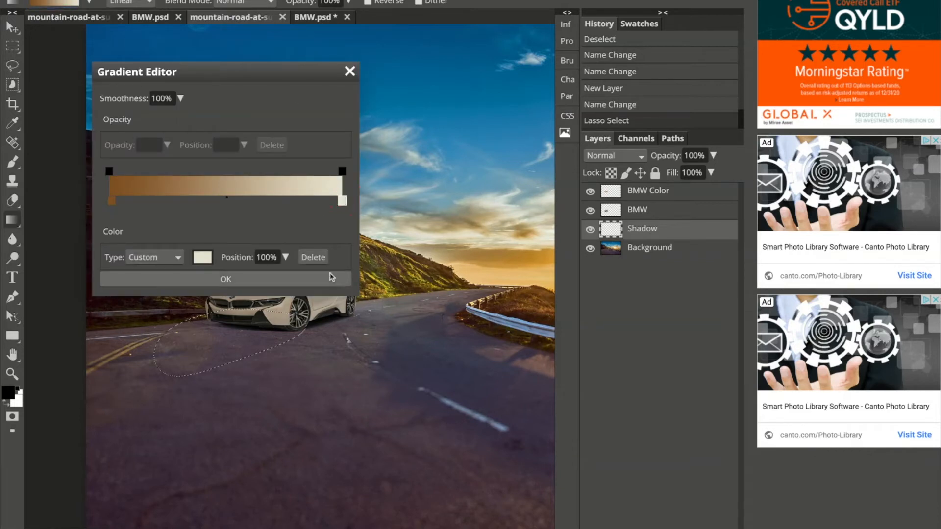
click(204, 258)
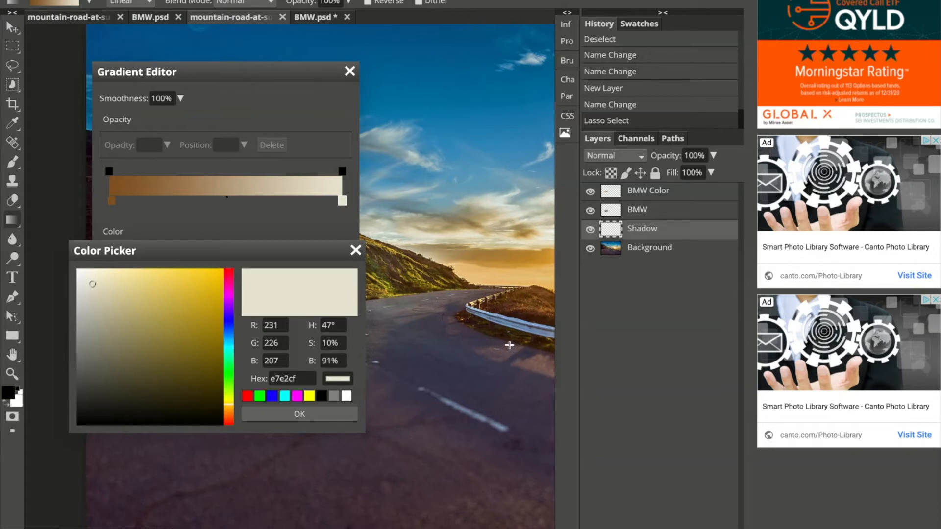
click(509, 345)
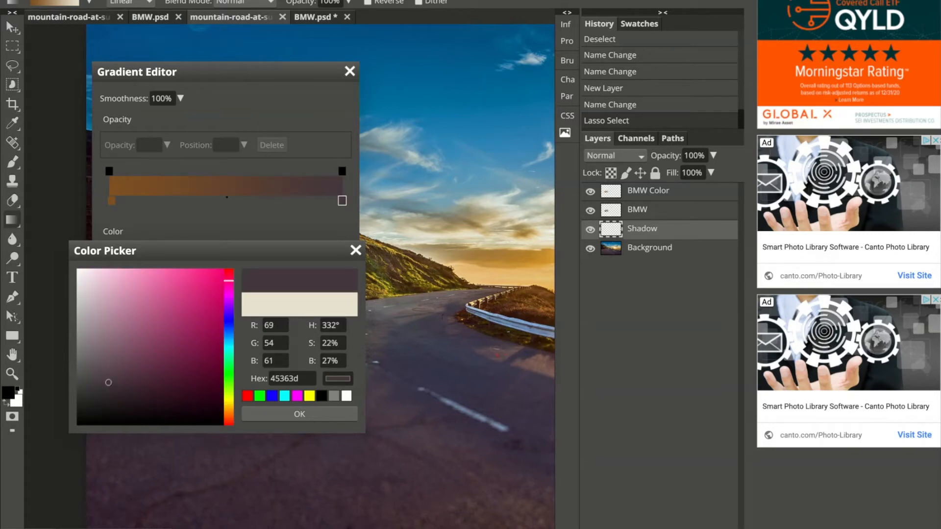
click(507, 353)
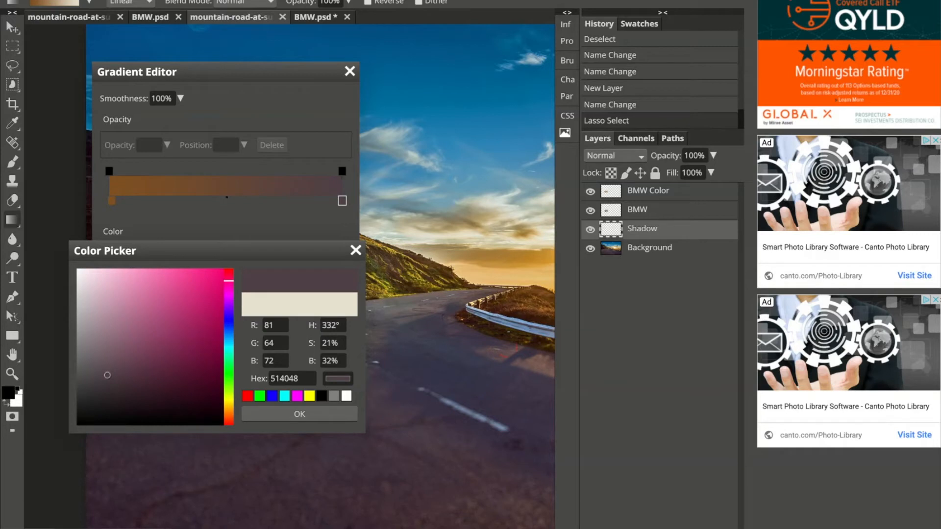
click(496, 353)
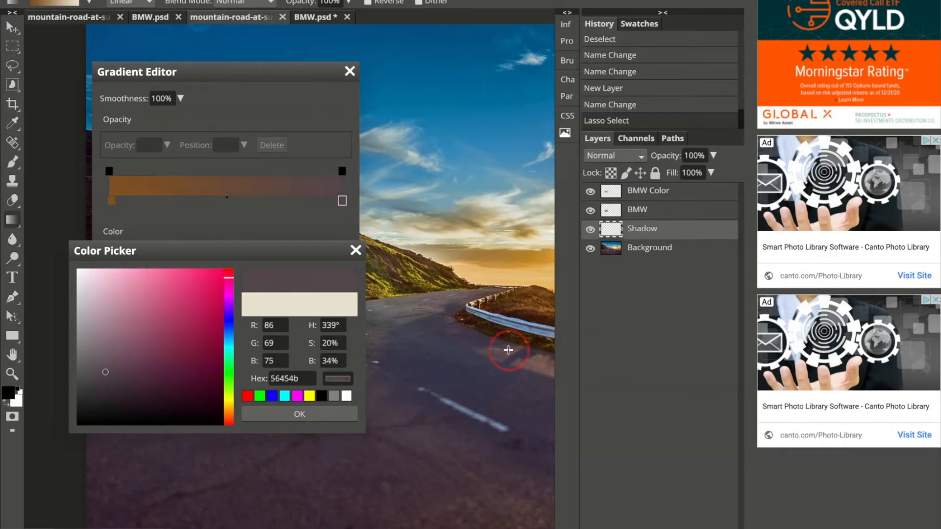
click(264, 414)
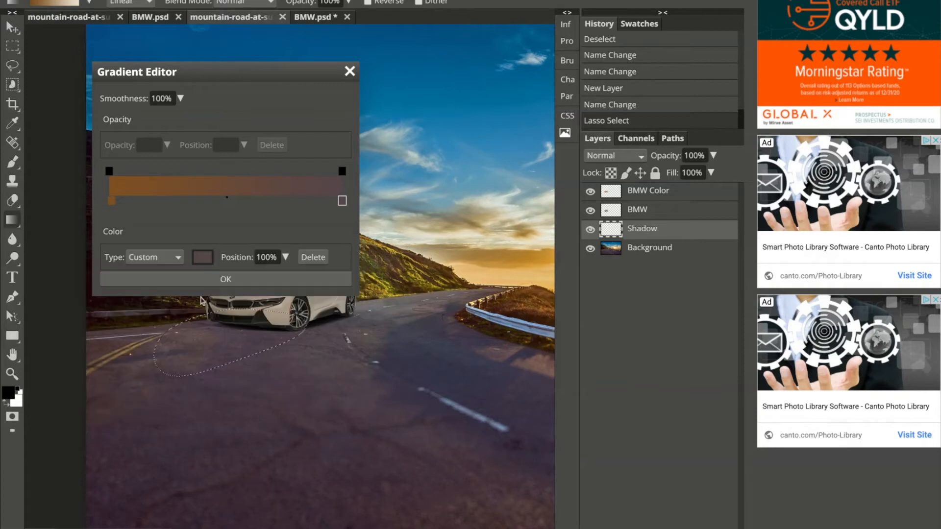
Set the gradient's start color stop to 34273b, sampled from the dark asphalt near the white lane line, and accept the gradient
click(112, 201)
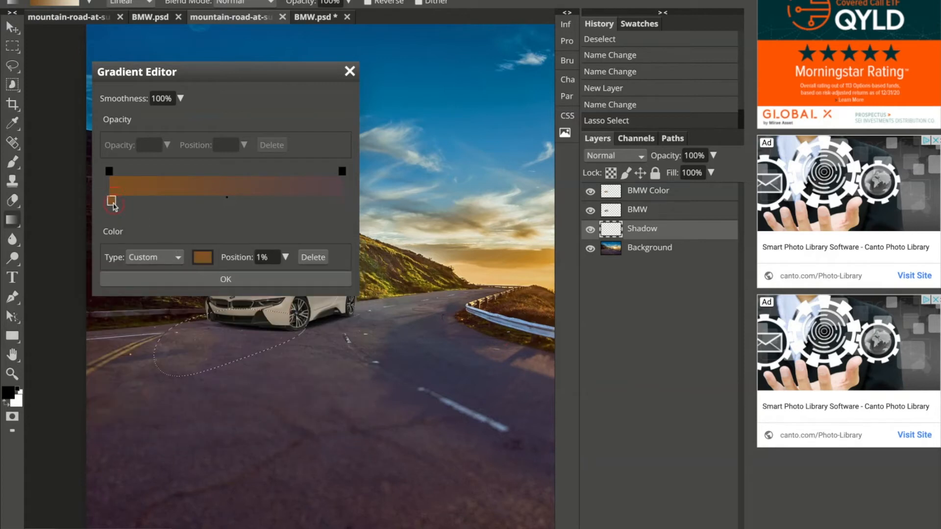
click(203, 257)
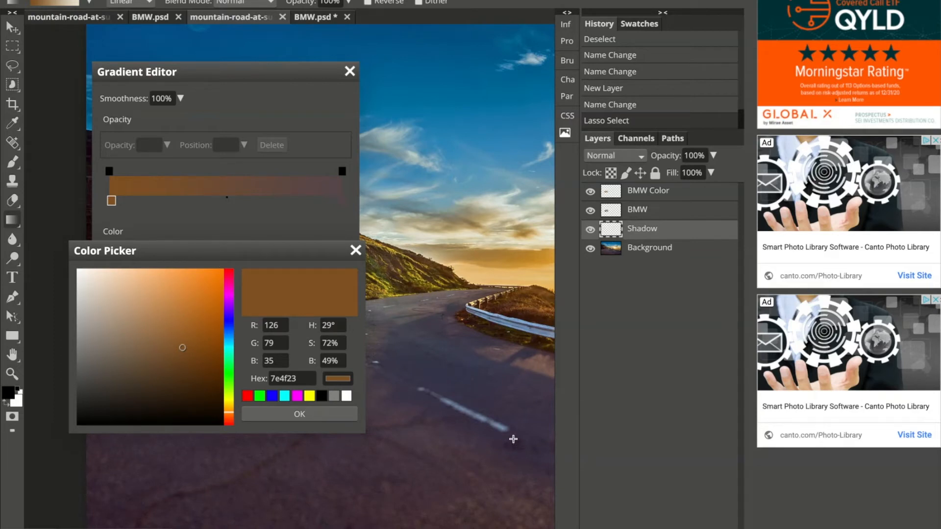
click(511, 436)
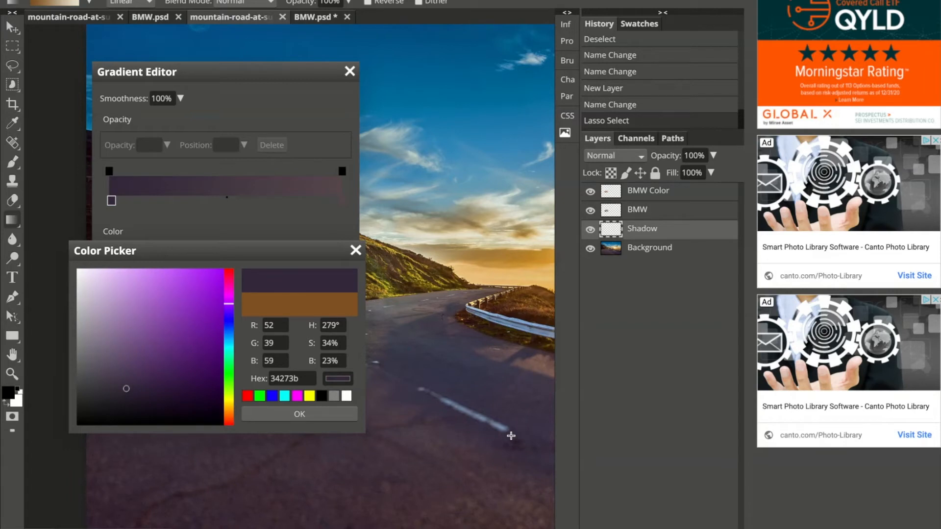
click(311, 414)
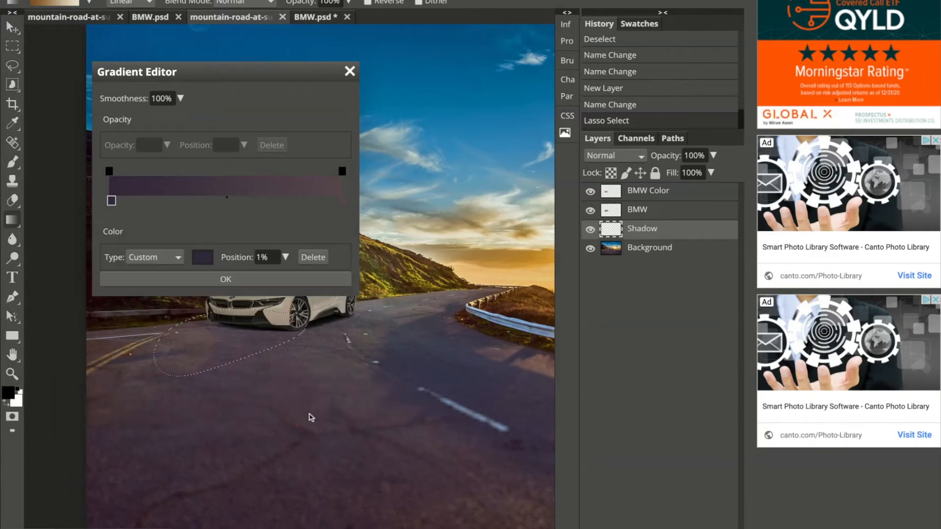
click(220, 282)
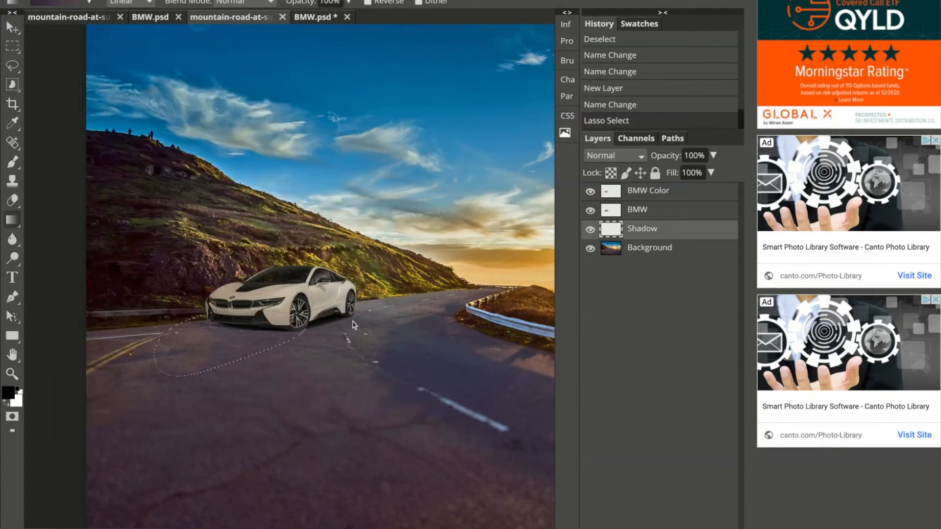
Fill the feathered selection in front of the car with several passes of the linear gradient on the Shadow layer
mouse_move(371, 338)
mouse_down()
mouse_move(162, 324)
mouse_move(119, 332)
mouse_up()
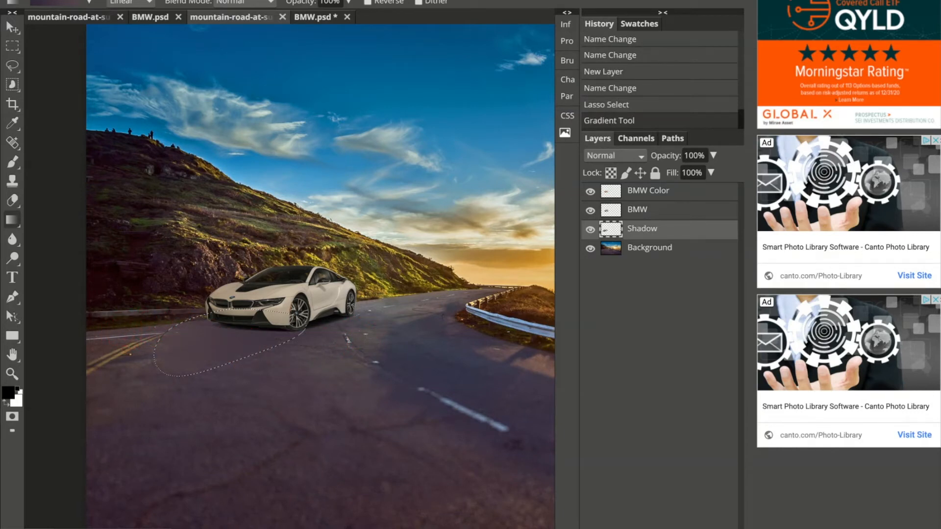
drag(356, 340, 312, 319)
drag(147, 353, 309, 337)
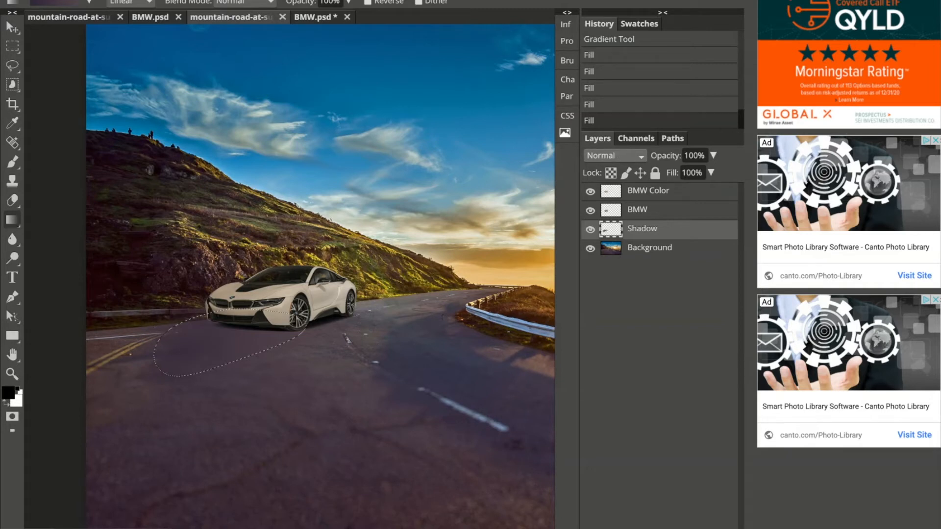
Set the Shadow layer to Multiply blending with 61% opacity and clear the selection
click(615, 156)
click(610, 213)
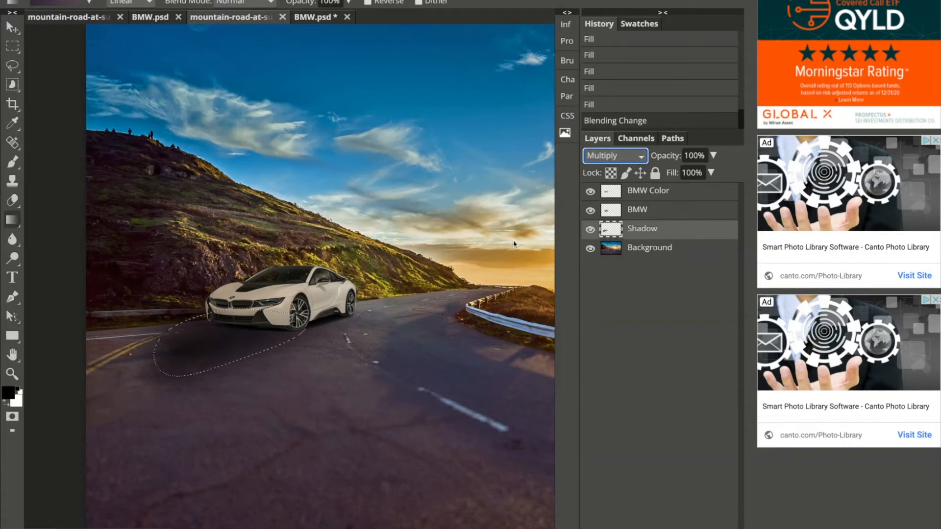
click(714, 155)
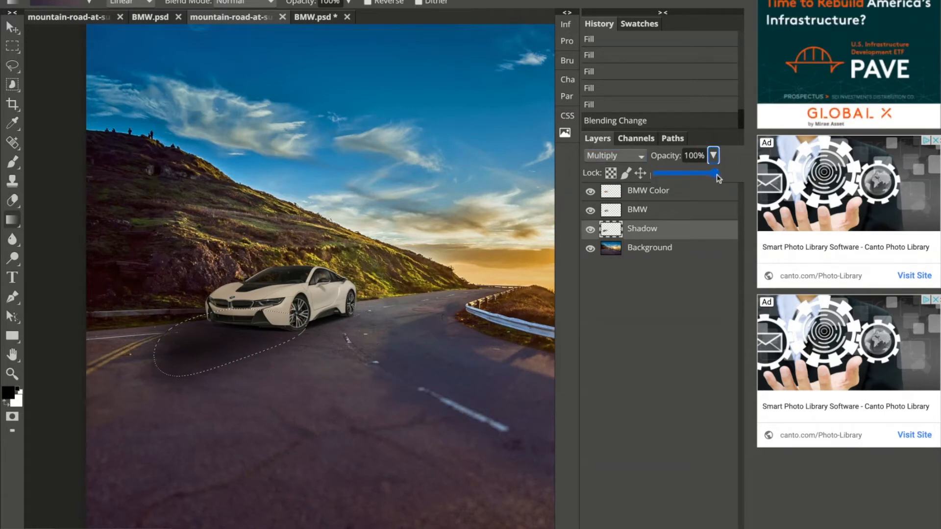
click(701, 174)
click(696, 174)
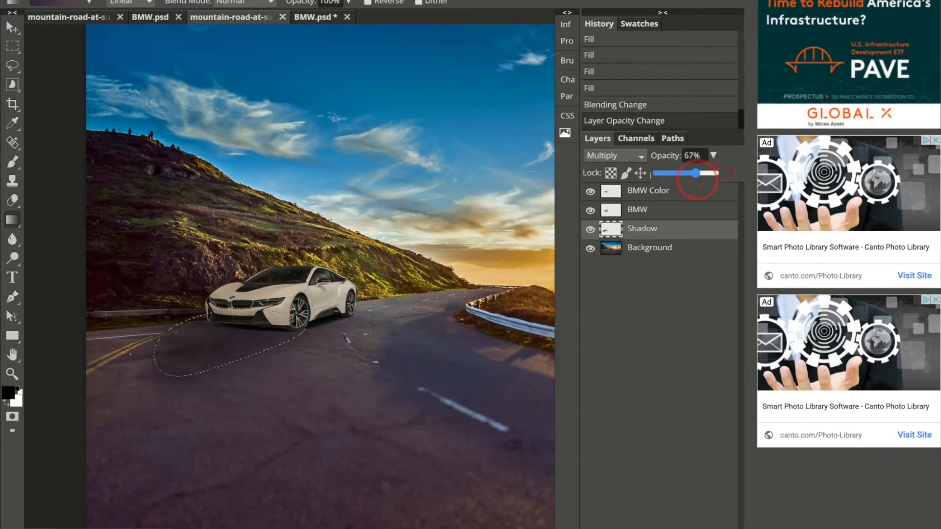
click(695, 173)
drag(702, 174, 696, 174)
click(693, 176)
drag(695, 178, 694, 179)
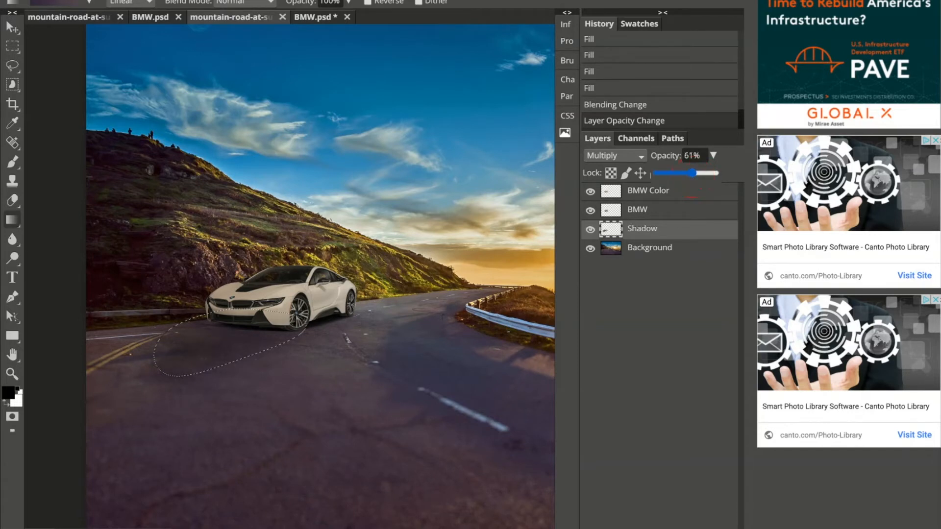
click(567, 215)
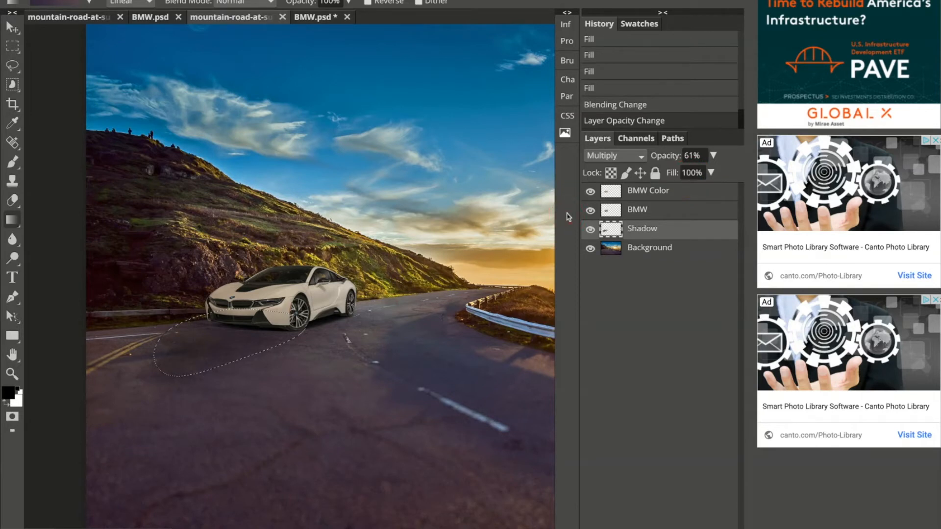
key(ctrl+d)
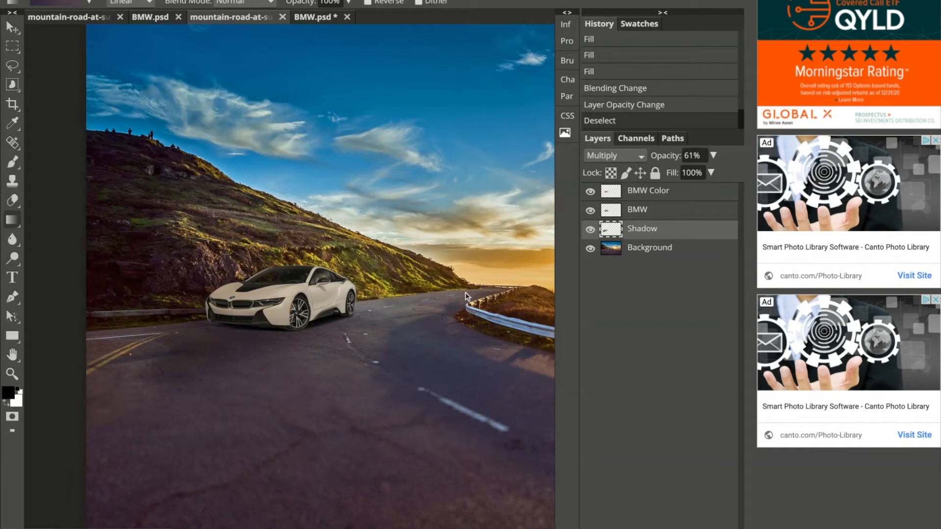
Draw a freehand Lasso selection with a 50 px feather from the car's front wheel across the road before it
scroll(383, 339, left, 1)
scroll(382, 339, up, 1)
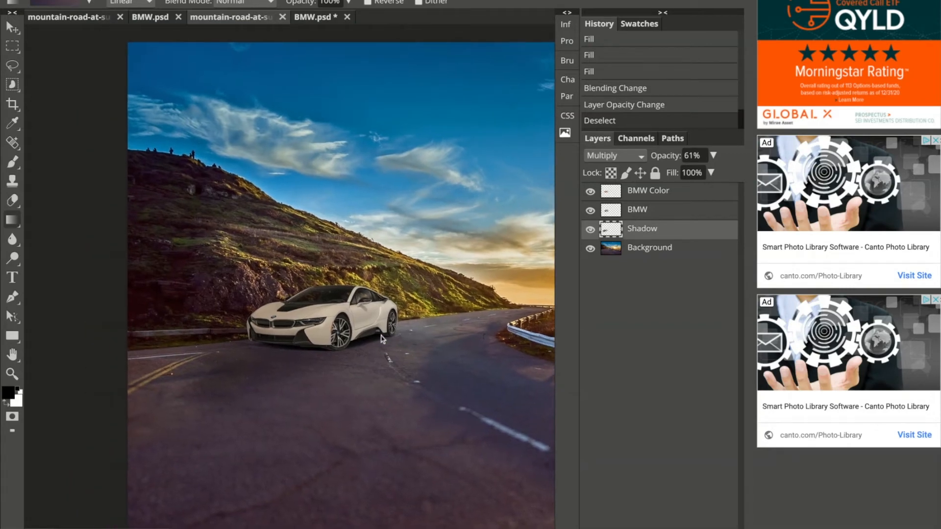
scroll(385, 344, down, 3)
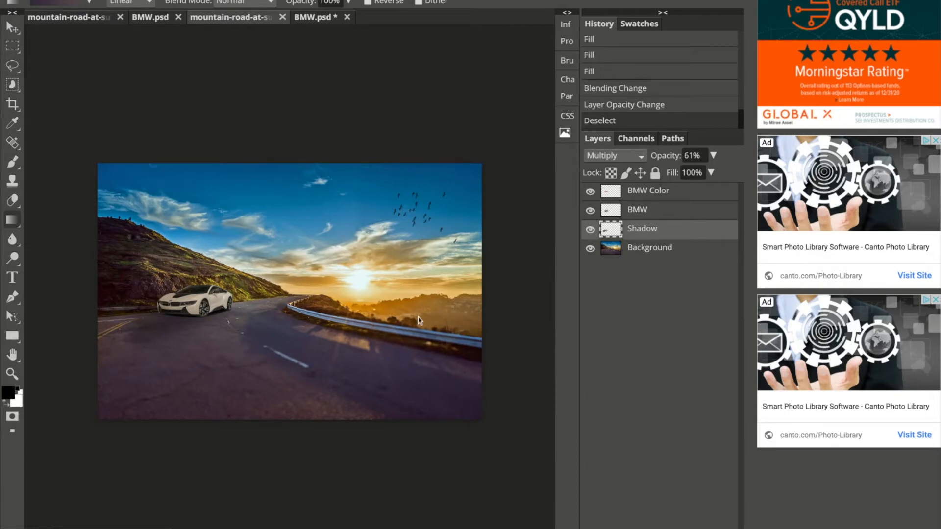
scroll(419, 321, up, 5)
scroll(425, 318, down, 5)
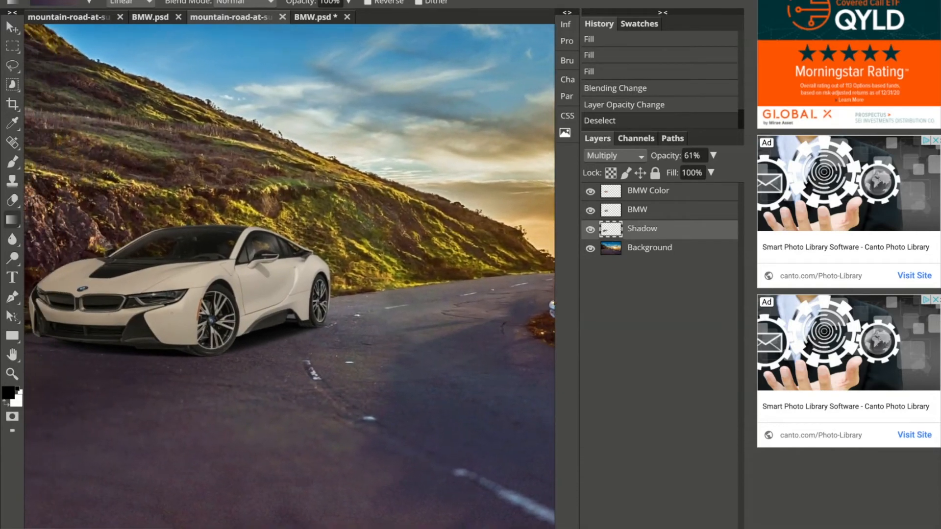
mouse_move(425, 319)
mouse_down()
mouse_move(515, 361)
mouse_move(400, 334)
mouse_move(415, 324)
mouse_up()
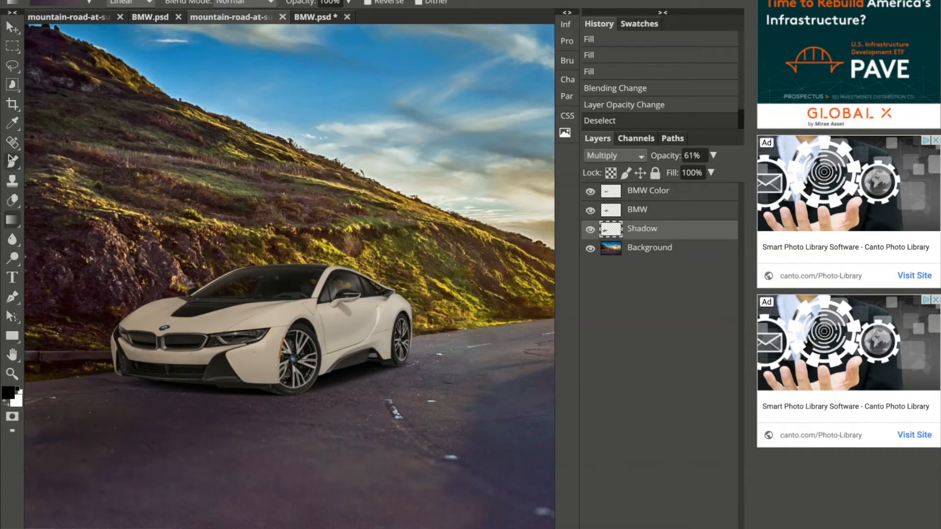
click(11, 65)
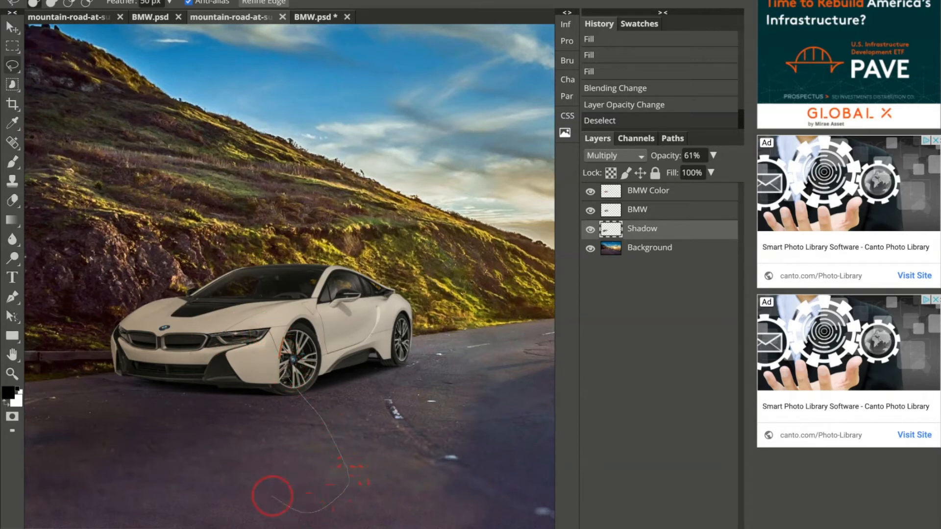
mouse_move(183, 492)
mouse_down()
mouse_move(152, 427)
mouse_move(218, 326)
mouse_up()
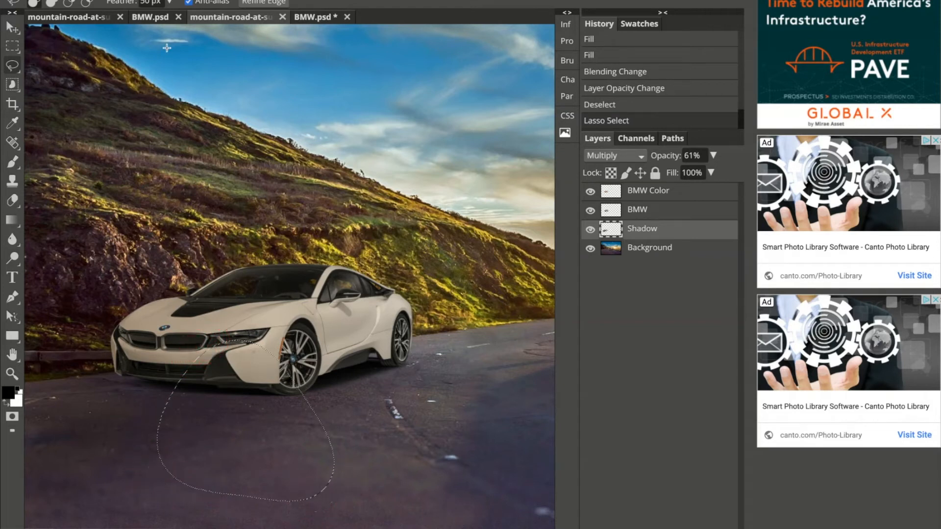
Set the Lasso feather to 20 px and redraw the selection from the front wheel across the road to the bumper
click(169, 3)
drag(142, 20, 128, 20)
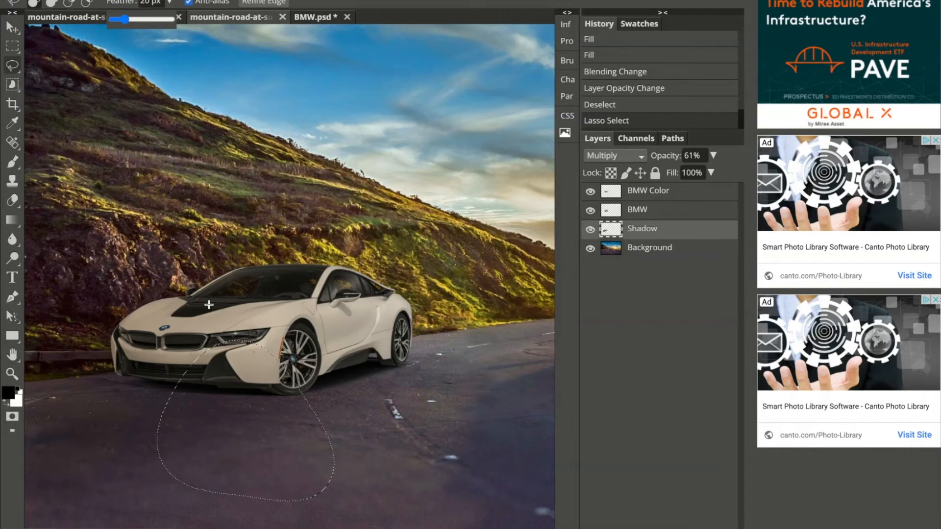
click(208, 333)
mouse_move(260, 331)
mouse_down()
mouse_move(274, 332)
mouse_move(299, 430)
mouse_up()
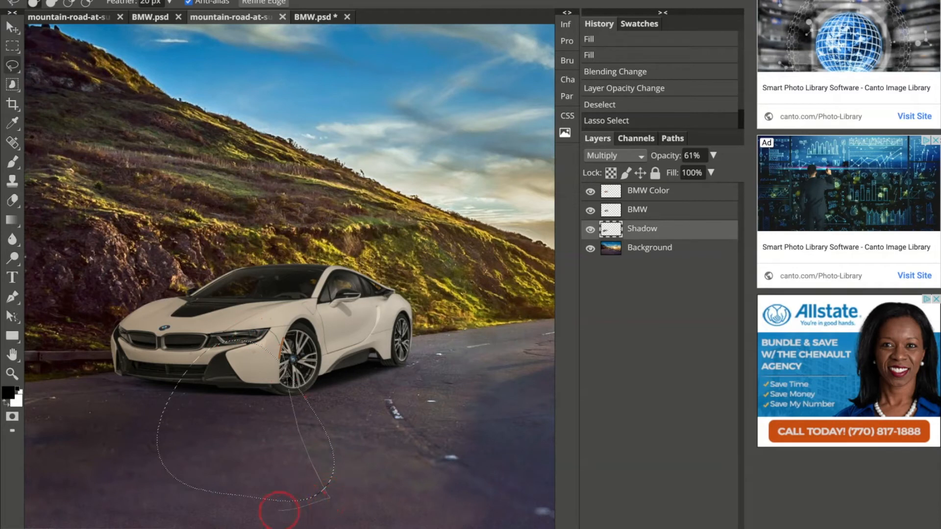
mouse_move(172, 499)
mouse_down()
mouse_move(160, 476)
mouse_move(167, 439)
mouse_move(224, 324)
mouse_up()
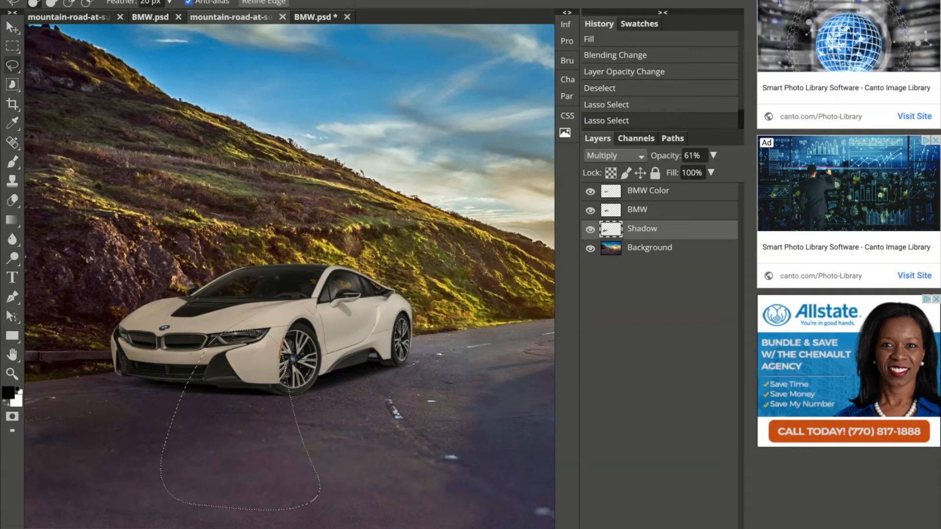
Open the linear gradient for editing and set its end color stop to near-white fefefe
click(12, 221)
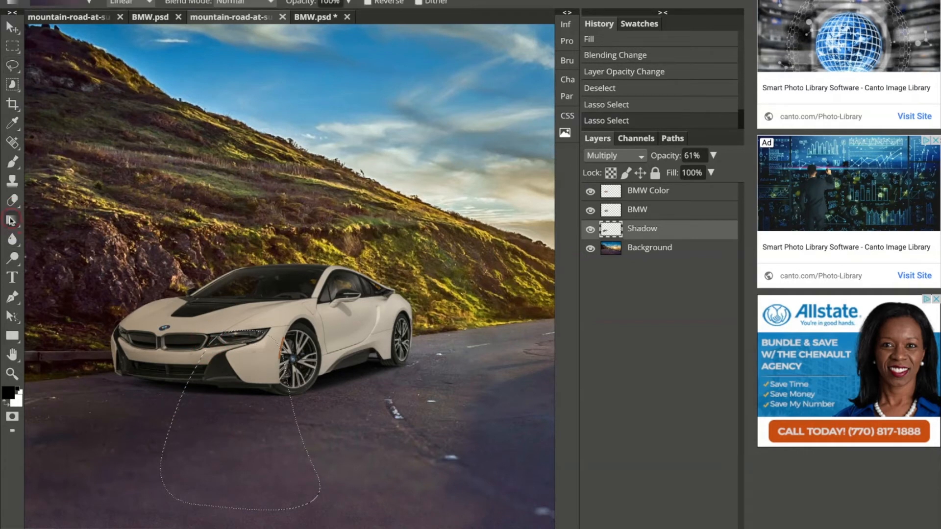
click(53, 4)
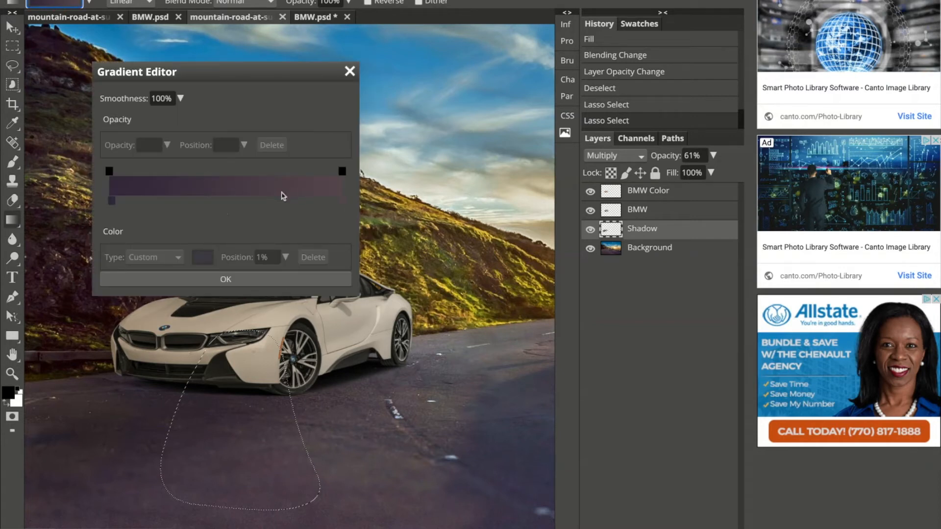
click(342, 201)
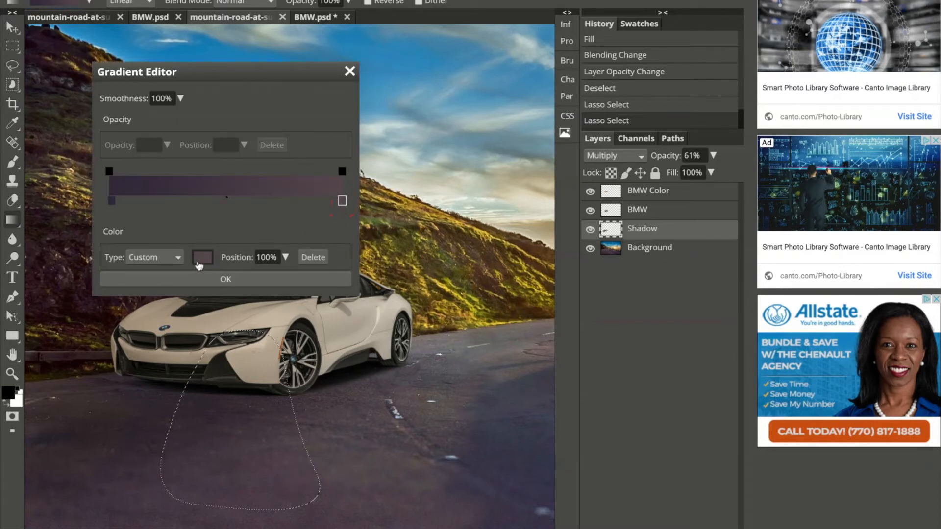
click(202, 257)
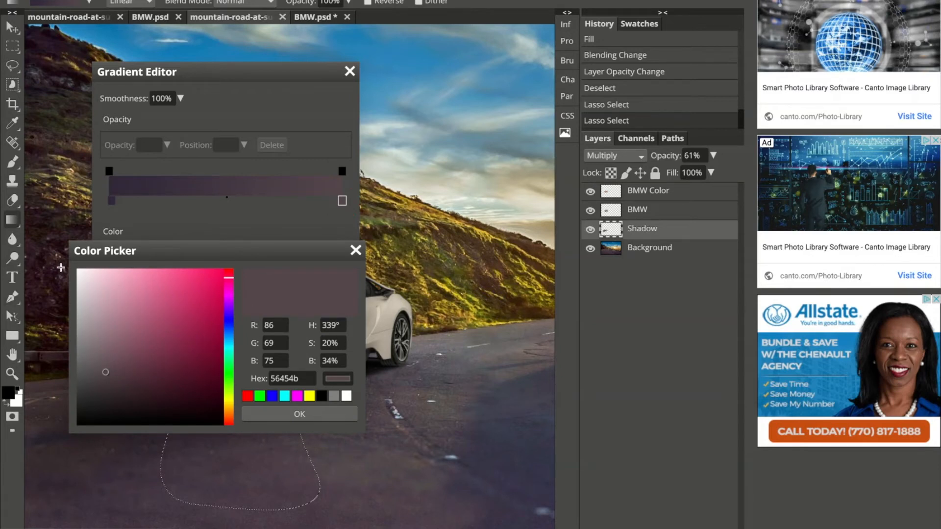
click(79, 271)
drag(80, 272, 74, 272)
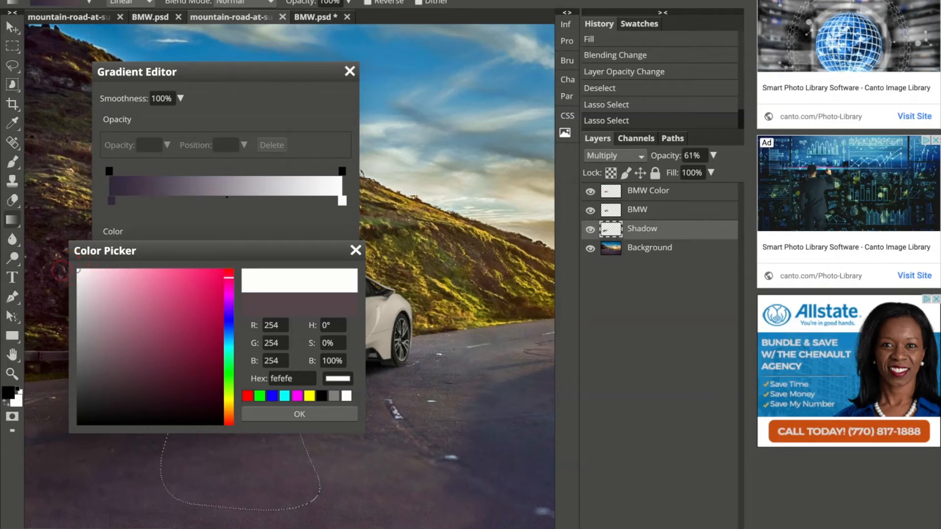
click(267, 414)
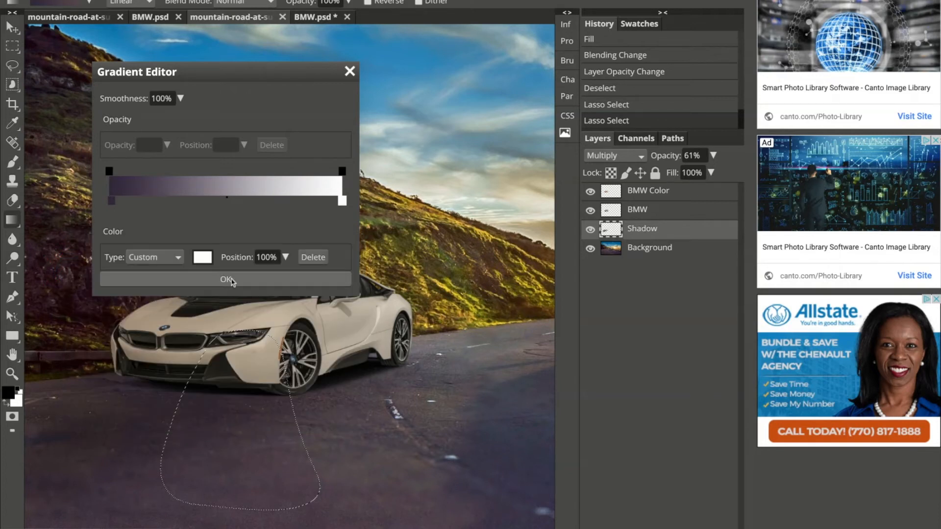
Set the gradient's start color stop to light yellow ffff41 and apply the edited gradient
click(111, 201)
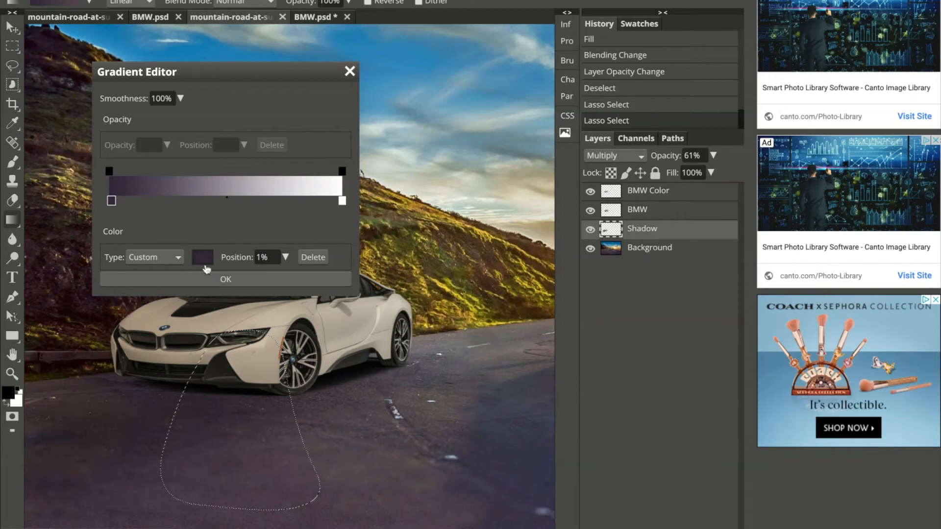
click(203, 257)
click(309, 396)
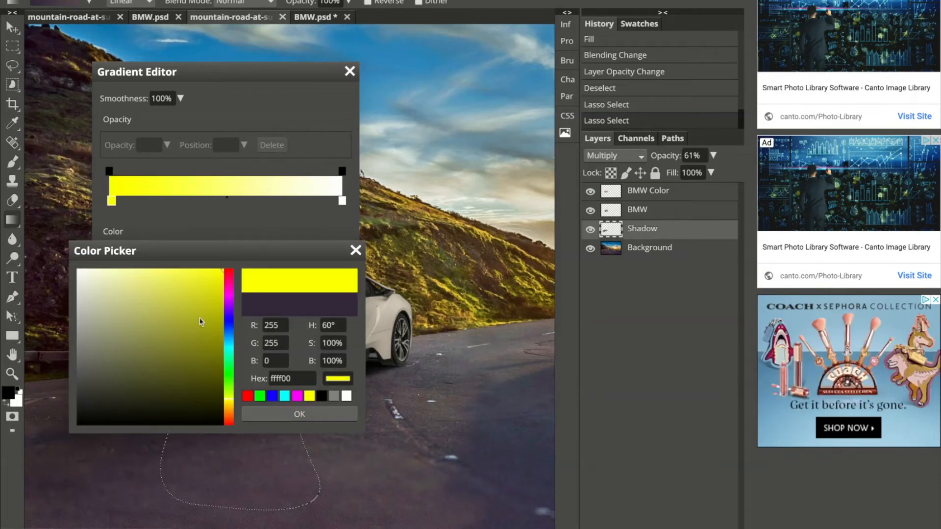
mouse_move(223, 275)
mouse_down()
mouse_move(127, 271)
mouse_move(185, 269)
mouse_up()
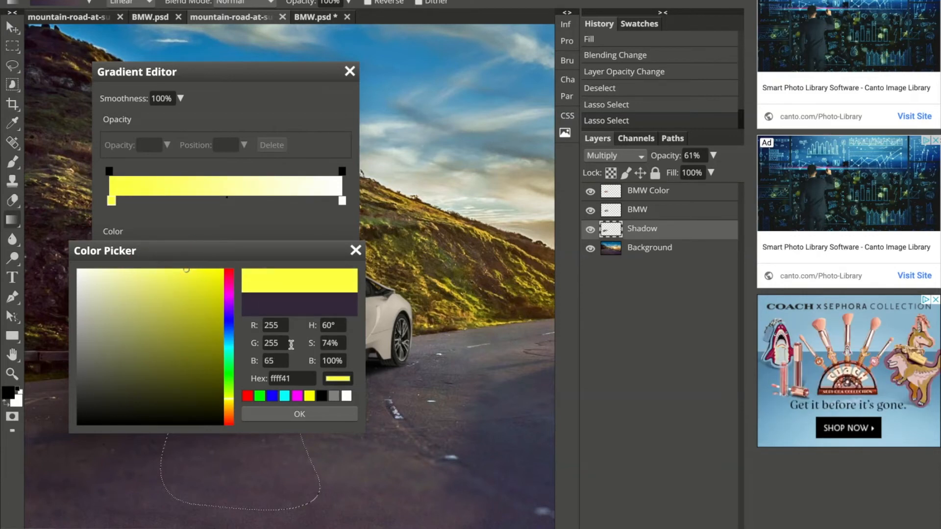
click(316, 420)
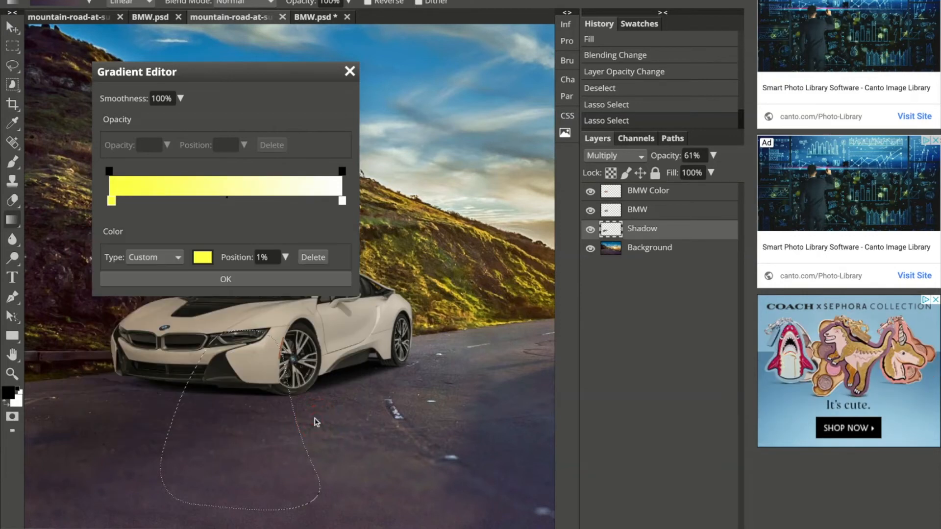
click(257, 280)
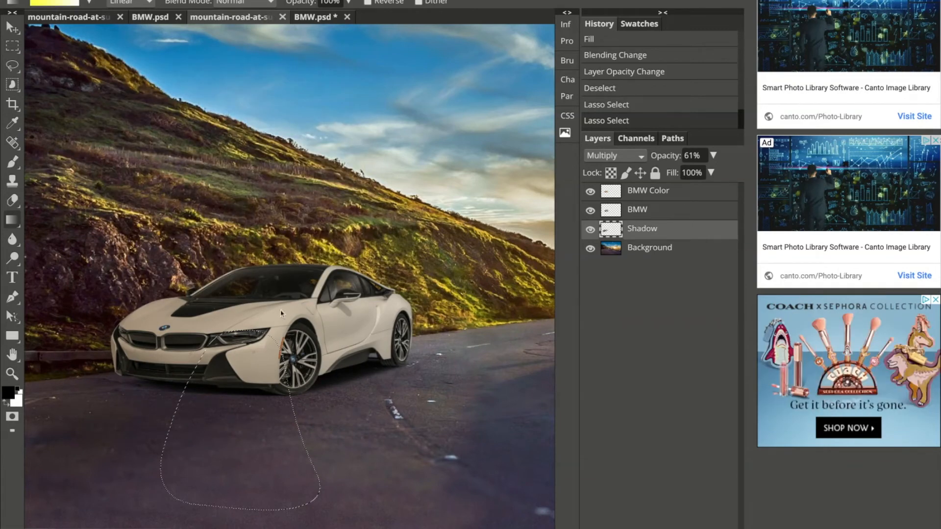
Undo a trial gradient on the Shadow layer and fill the selection with the yellow-to-white gradient on a new layer above it
drag(231, 524, 256, 269)
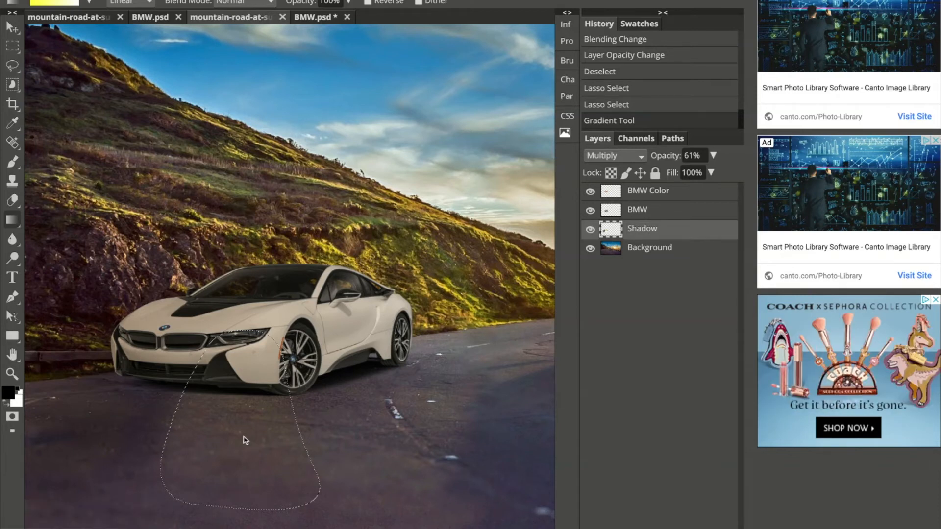
click(620, 105)
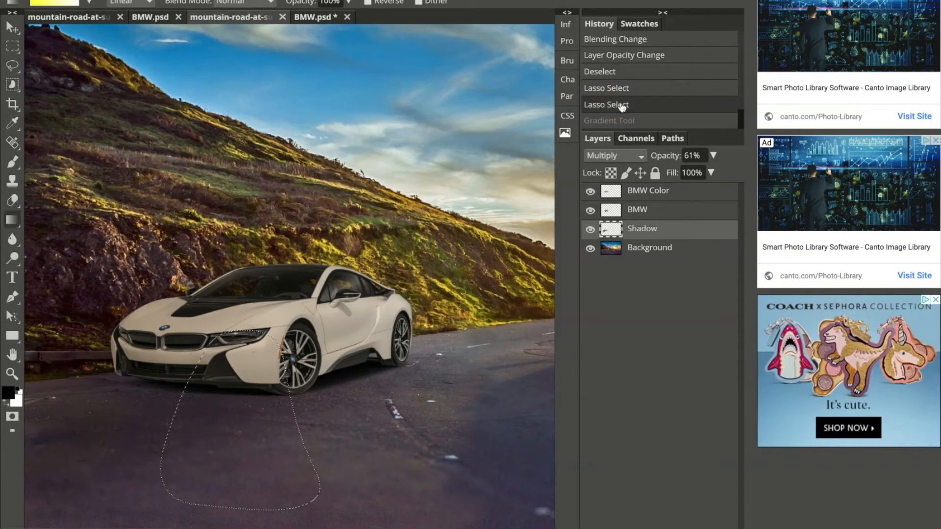
key(ctrl+shift+n)
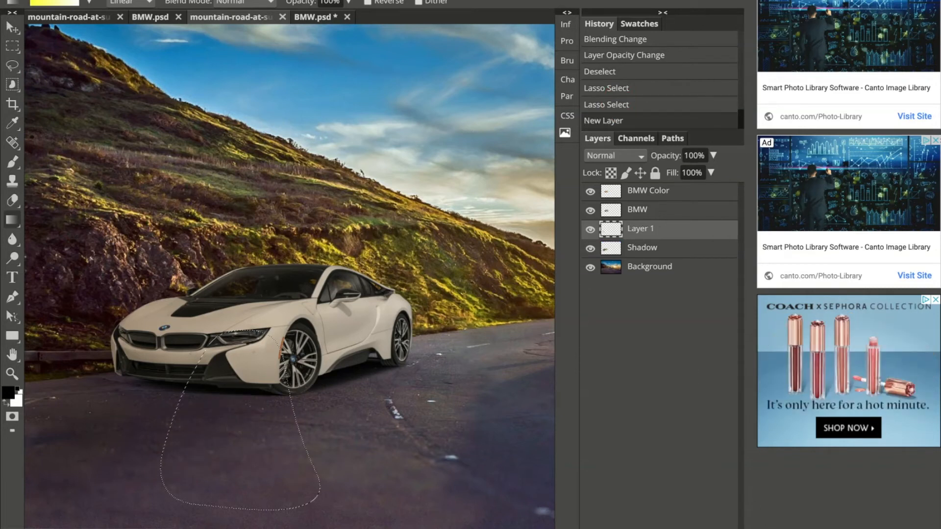
drag(256, 312, 211, 515)
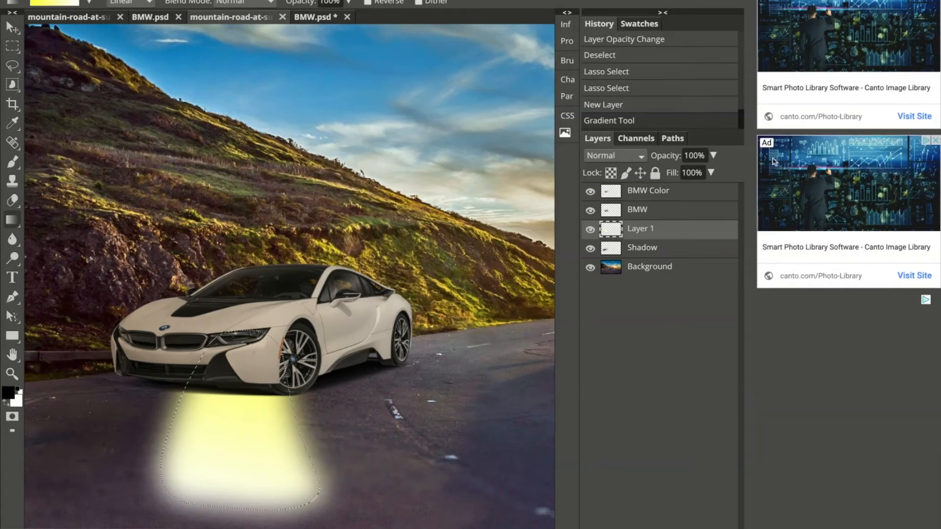
Move the gradient layer above BMW Color and redraw the gradient so yellow on the road fades to white at the headlight
drag(652, 232, 652, 233)
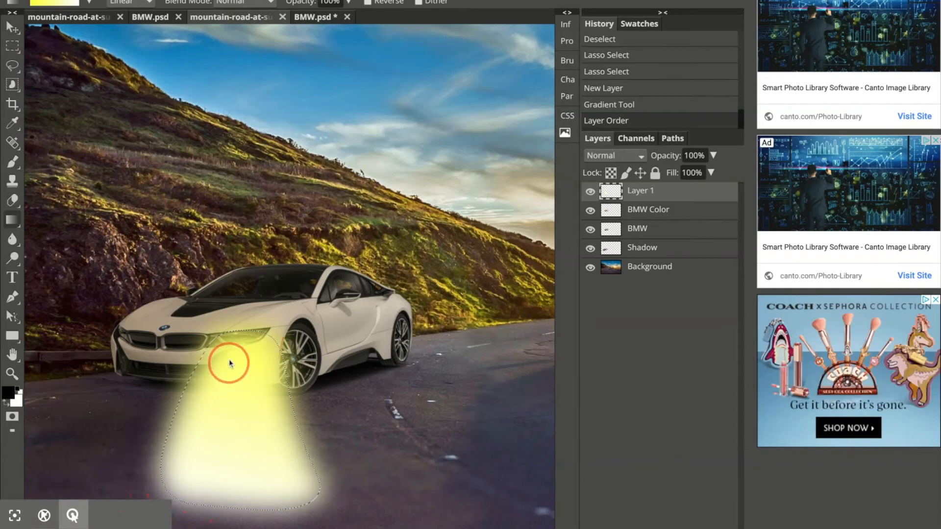
drag(223, 423, 236, 300)
mouse_move(91, 518)
mouse_down()
mouse_move(256, 294)
mouse_move(91, 518)
mouse_up()
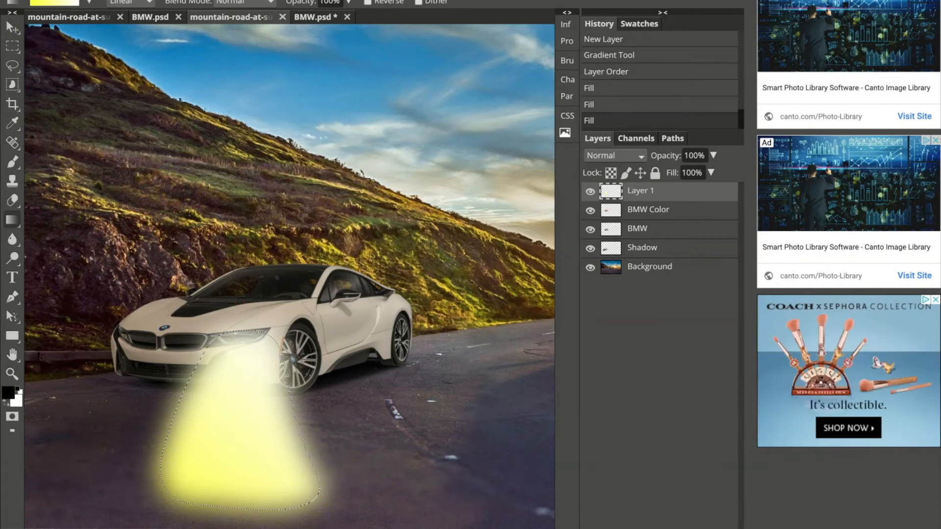
drag(330, 522, 231, 294)
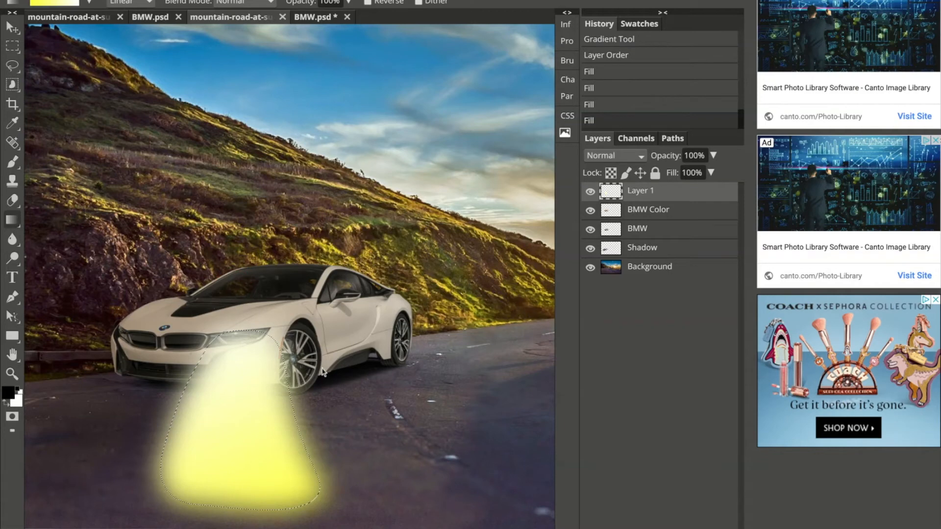
Try a range of blend modes on Layer 1's light beam, from Multiply and Darken through Soft Light and Difference to Saturation
click(626, 161)
click(620, 219)
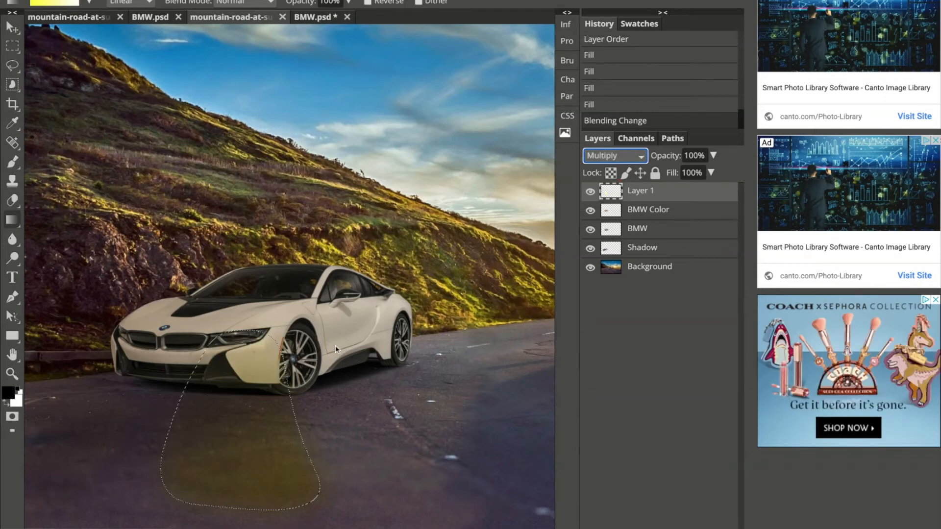
scroll(336, 350, left, 1)
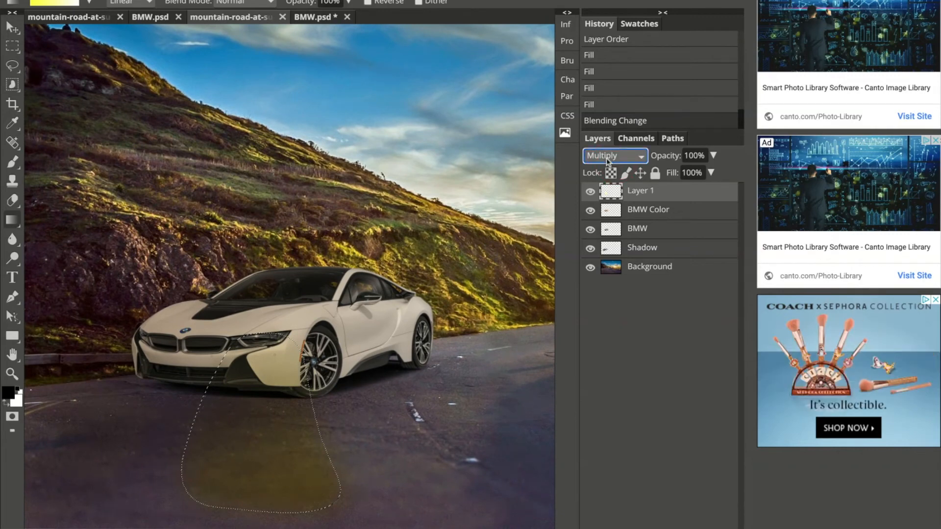
scroll(608, 158, up, 1)
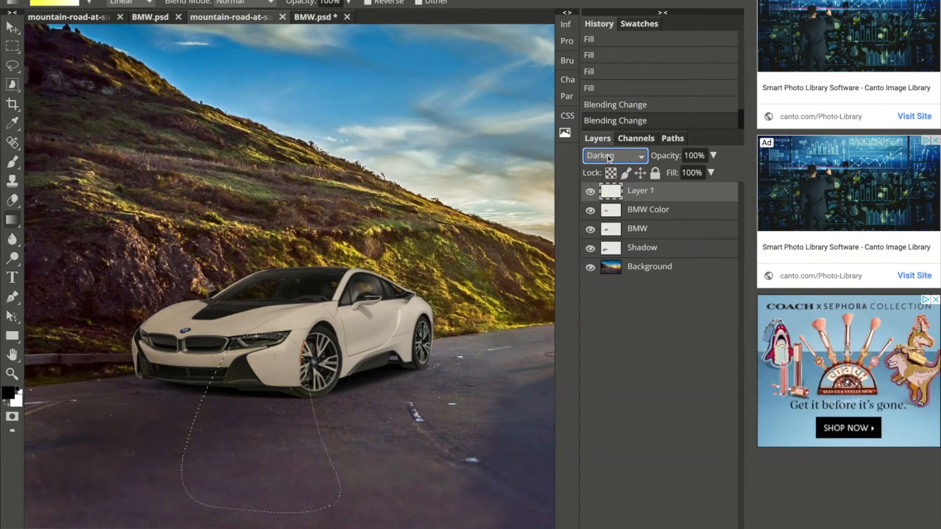
scroll(608, 158, down, 2)
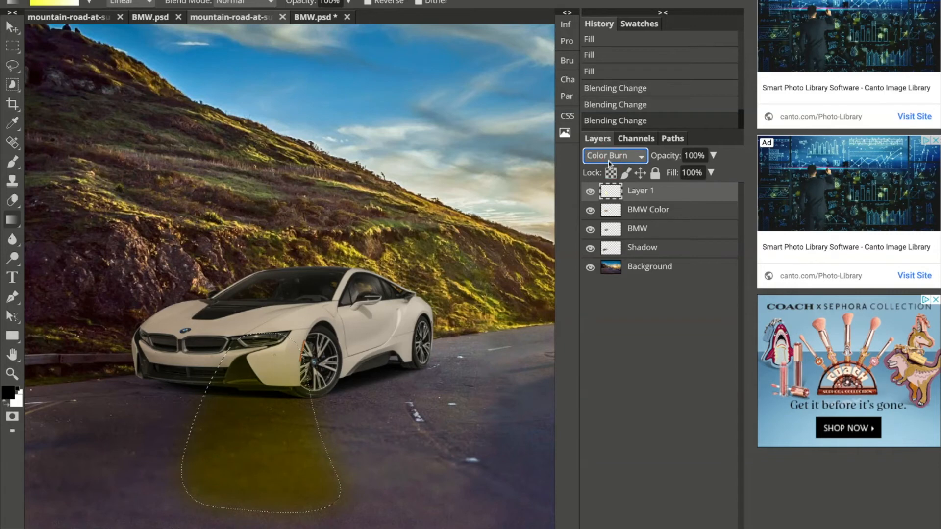
scroll(608, 162, down, 2)
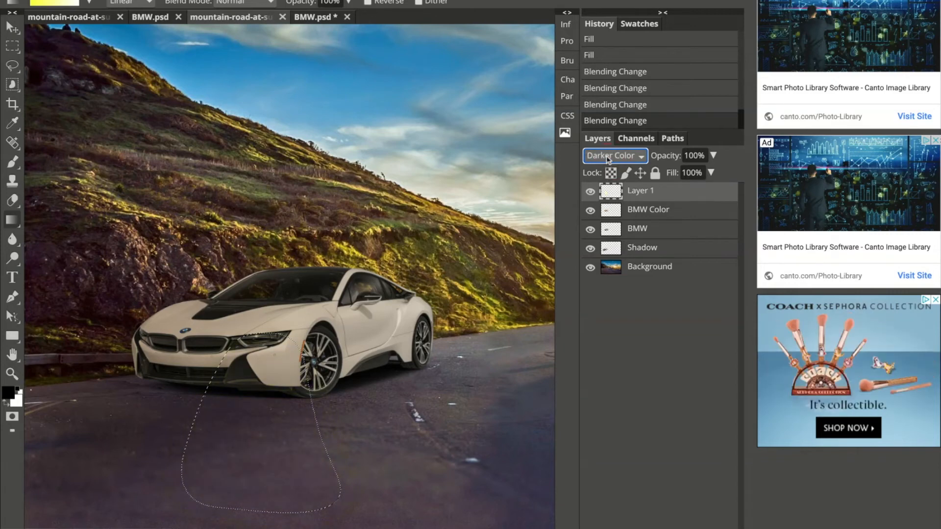
scroll(608, 159, down, 1)
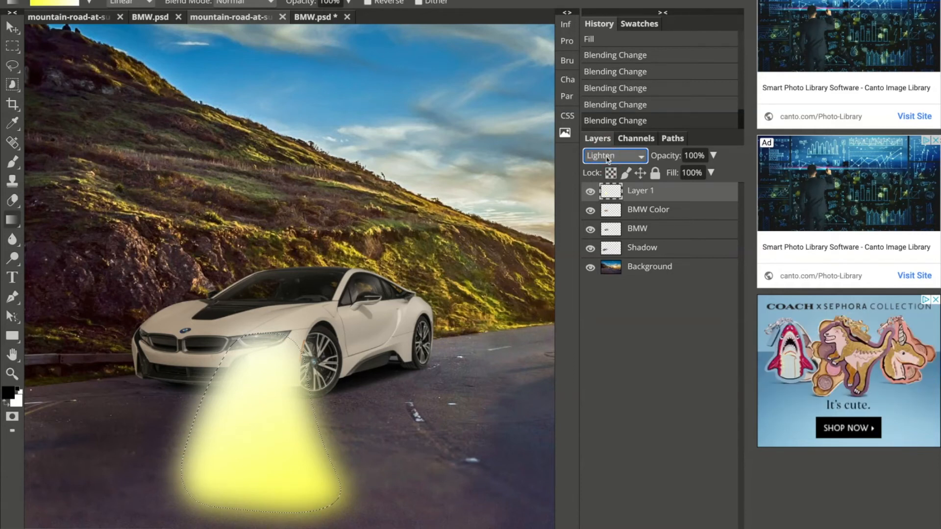
scroll(607, 159, down, 1)
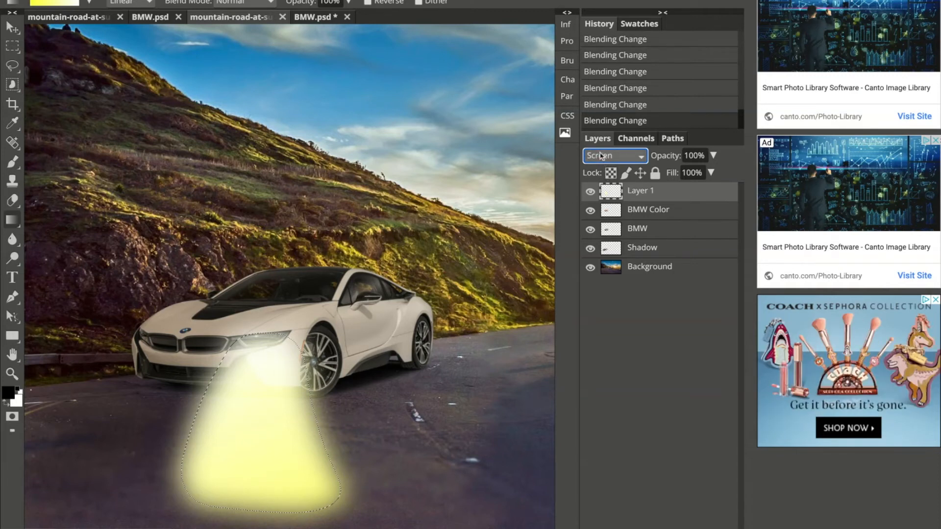
scroll(600, 156, down, 1)
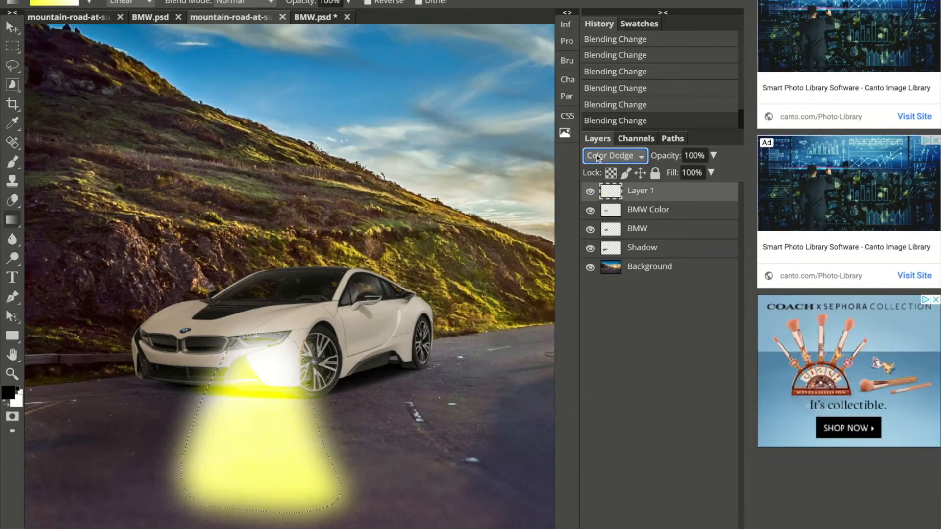
scroll(598, 157, down, 1)
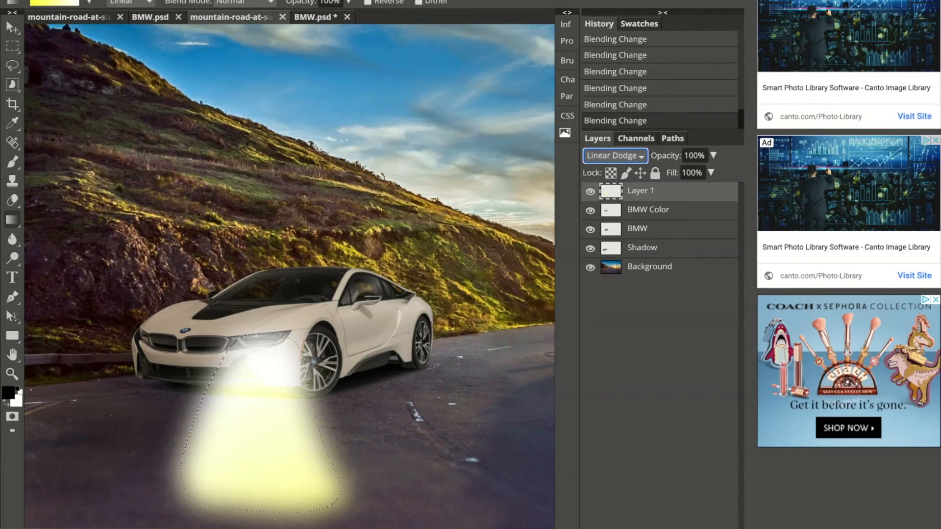
scroll(603, 163, down, 1)
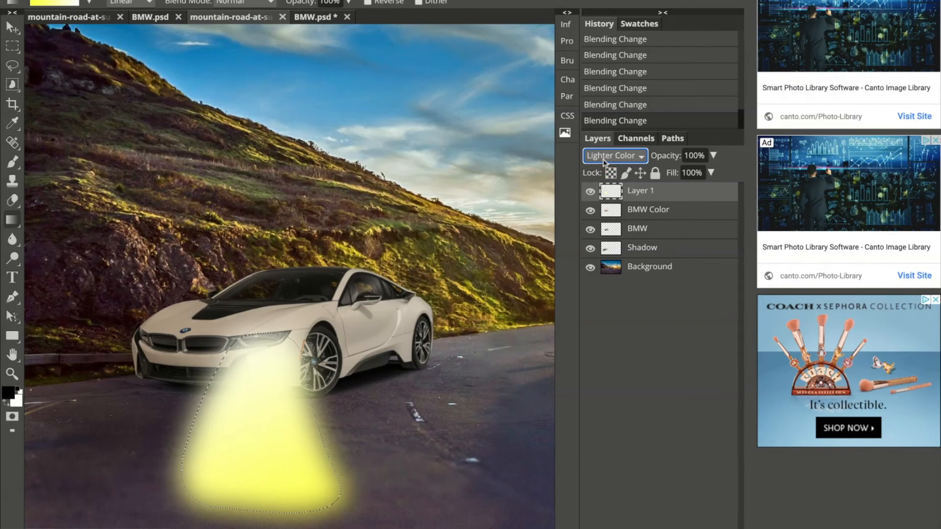
scroll(604, 162, down, 2)
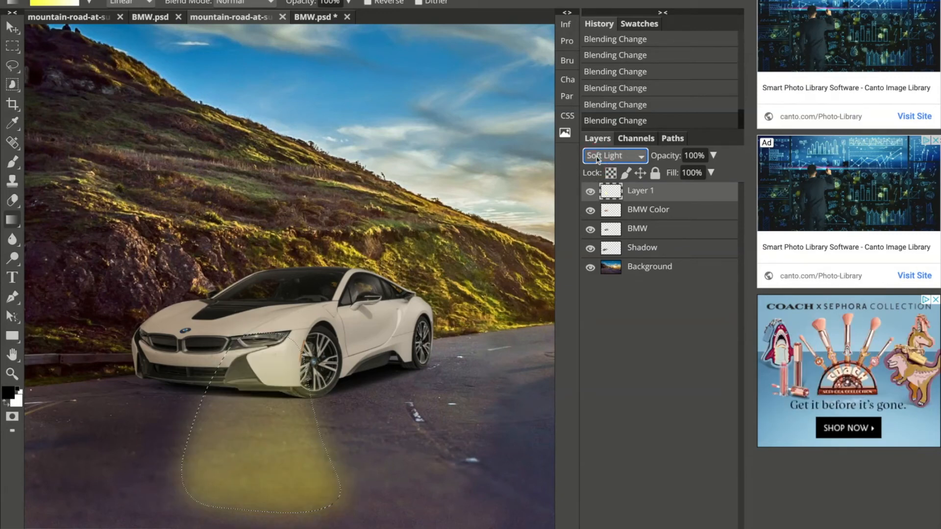
scroll(598, 160, down, 1)
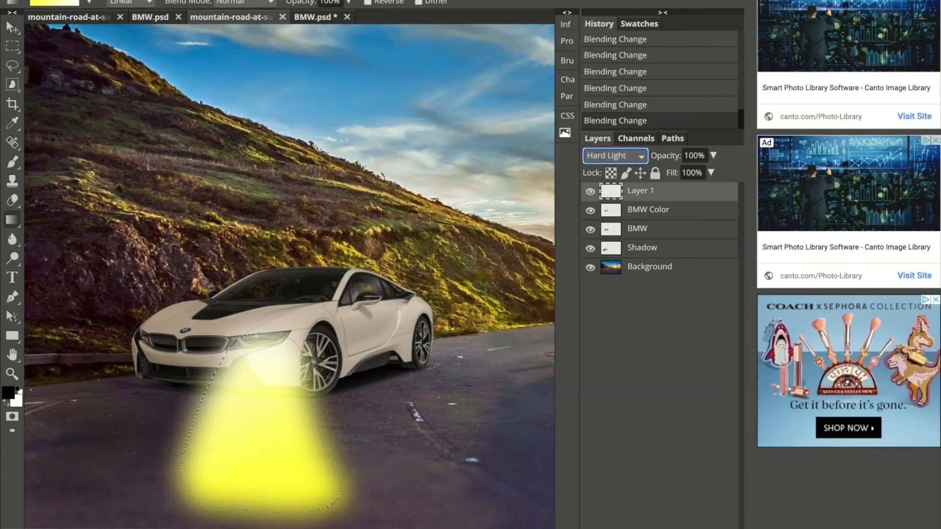
key(Down)
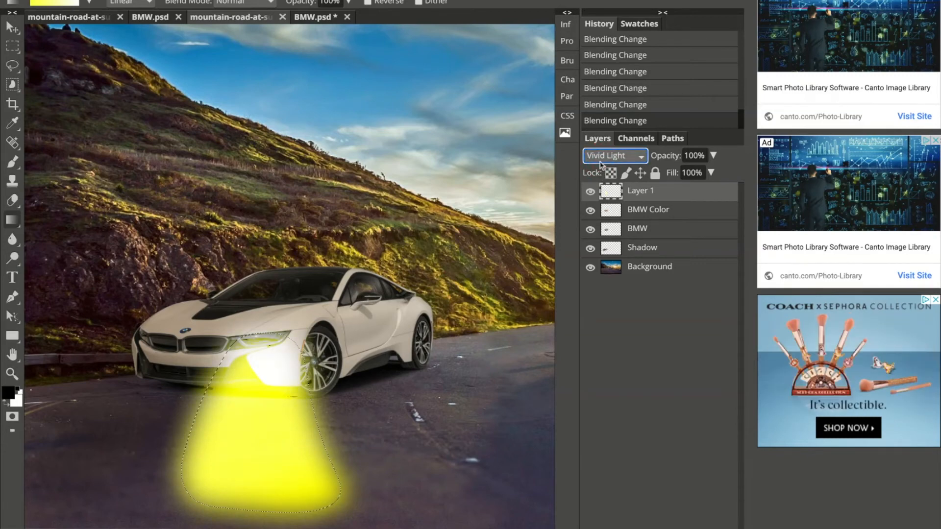
key(Down)
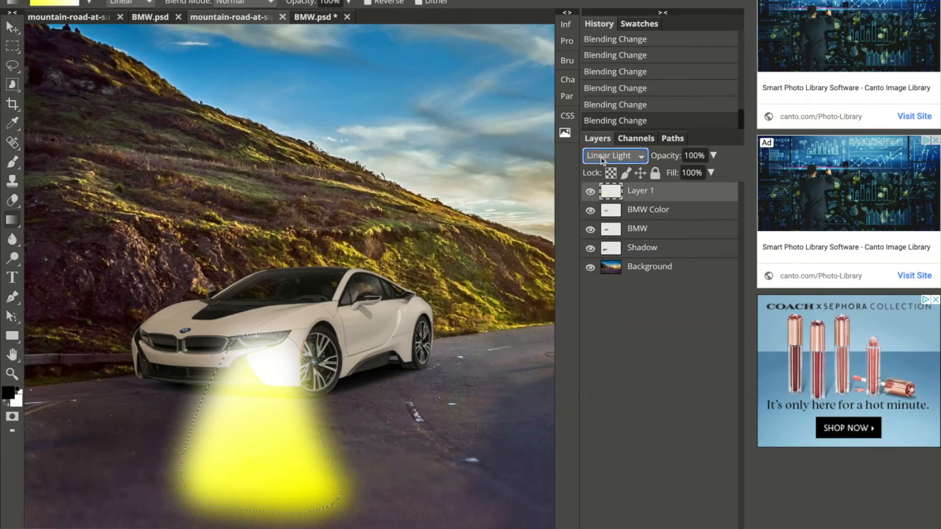
key(Down)
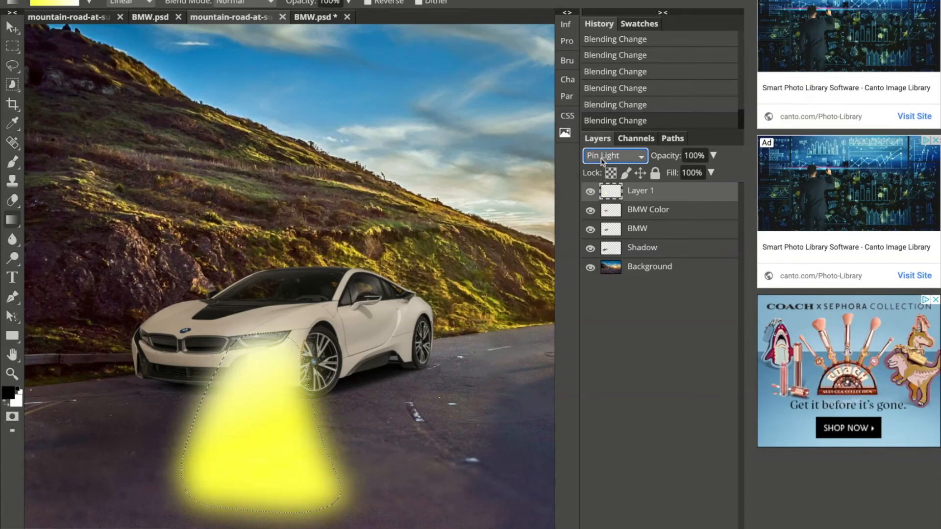
key(Down)
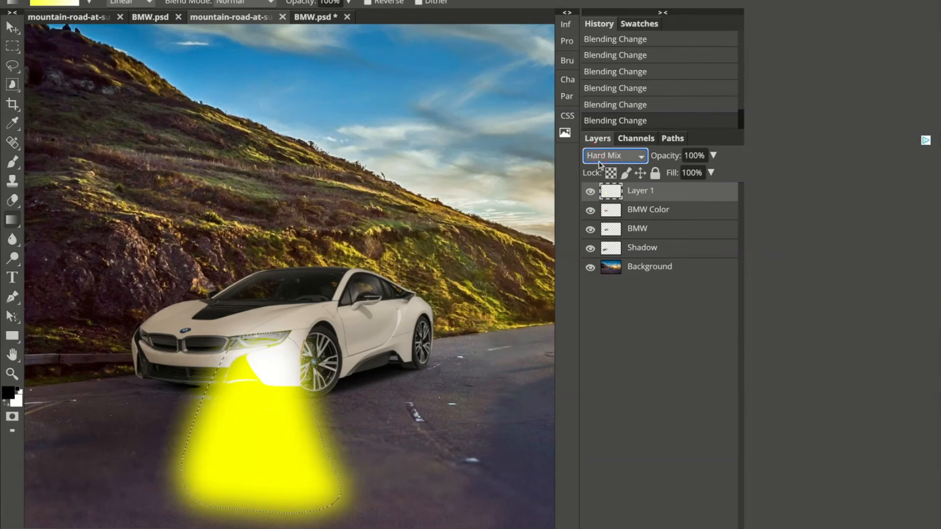
key(Down)
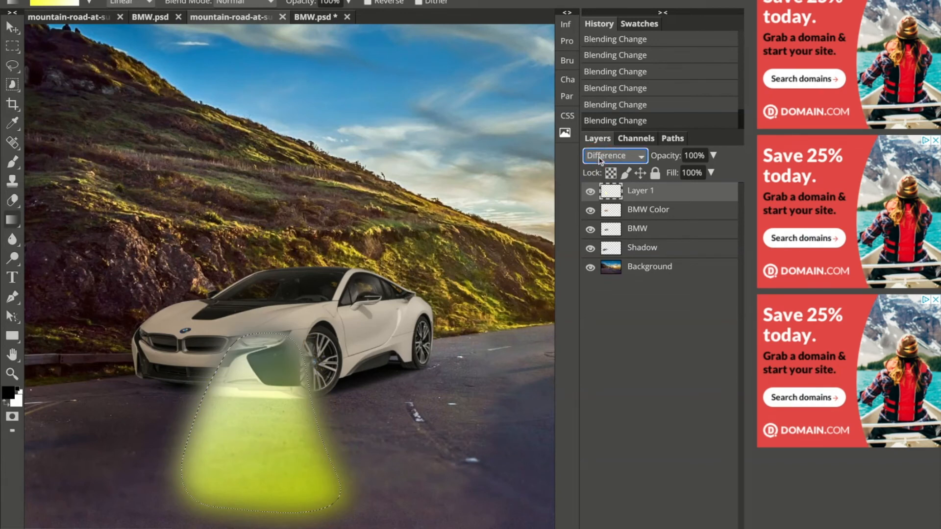
key(Down)
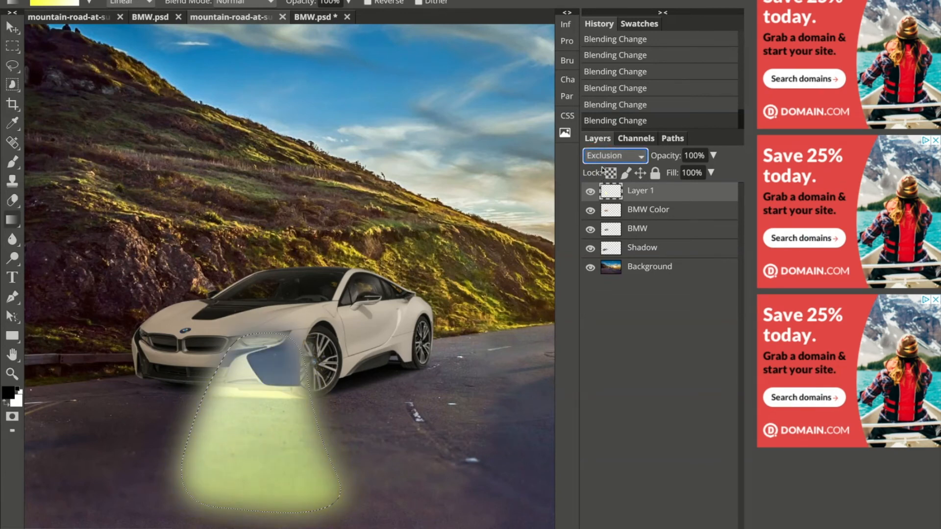
key(Down)
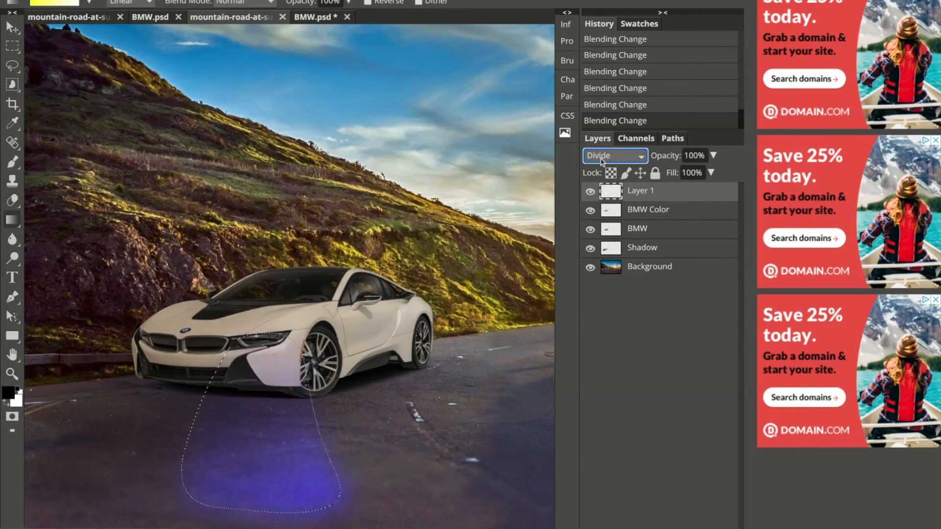
key(Down)
key(Down)
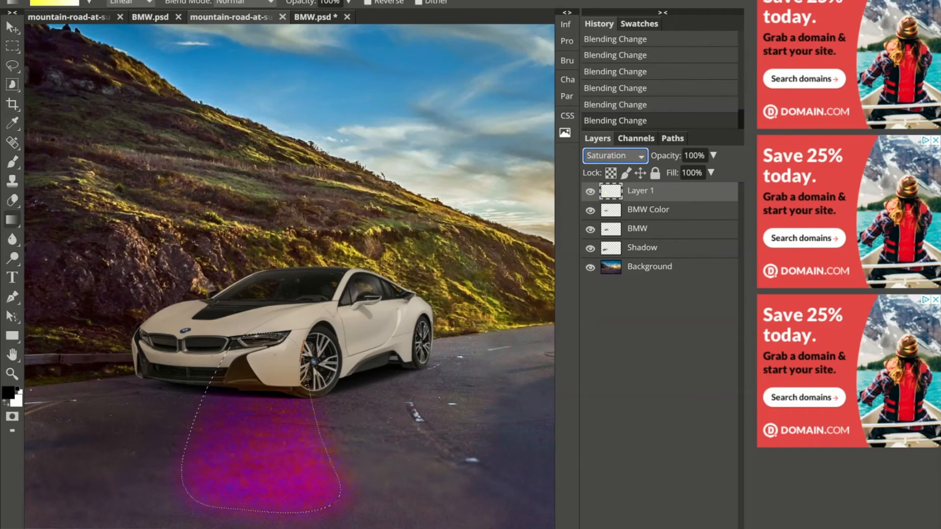
Set Layer 1's blend mode to Screen and lower its opacity to 66%
key(s)
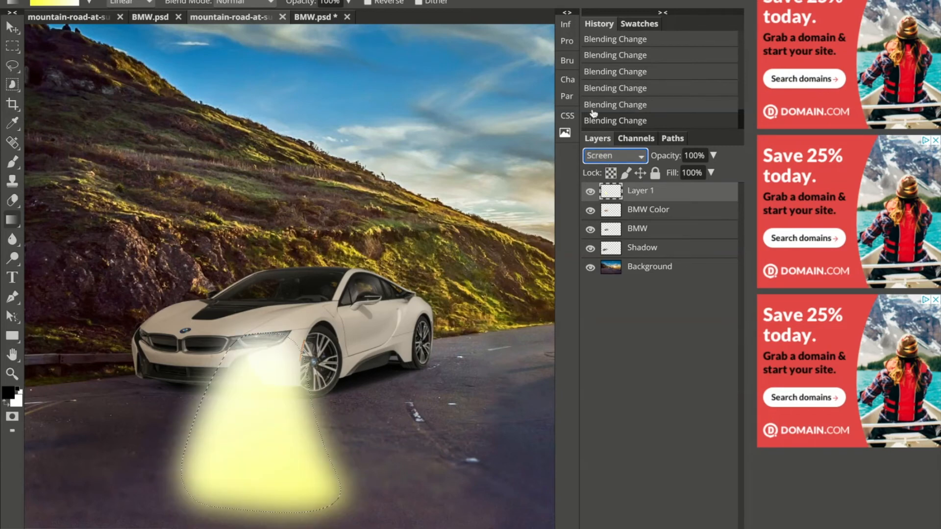
click(714, 155)
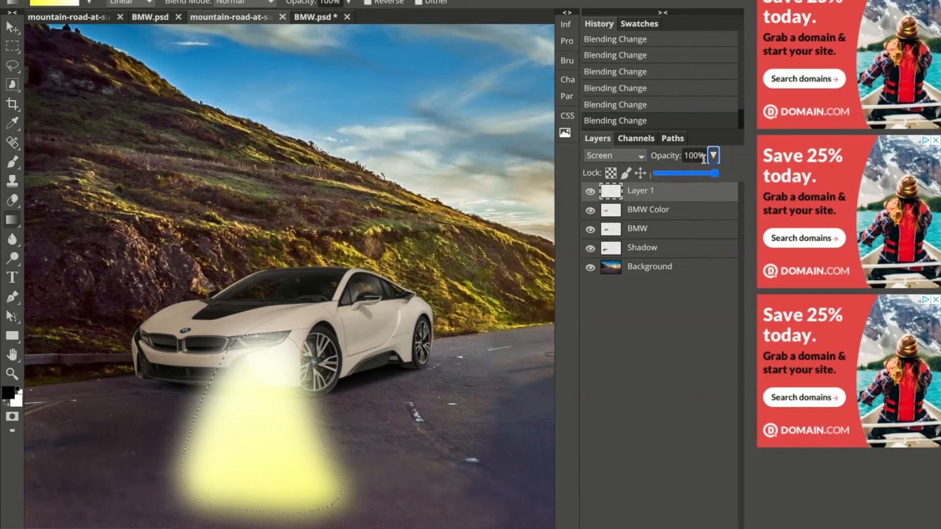
click(716, 175)
drag(716, 175, 695, 174)
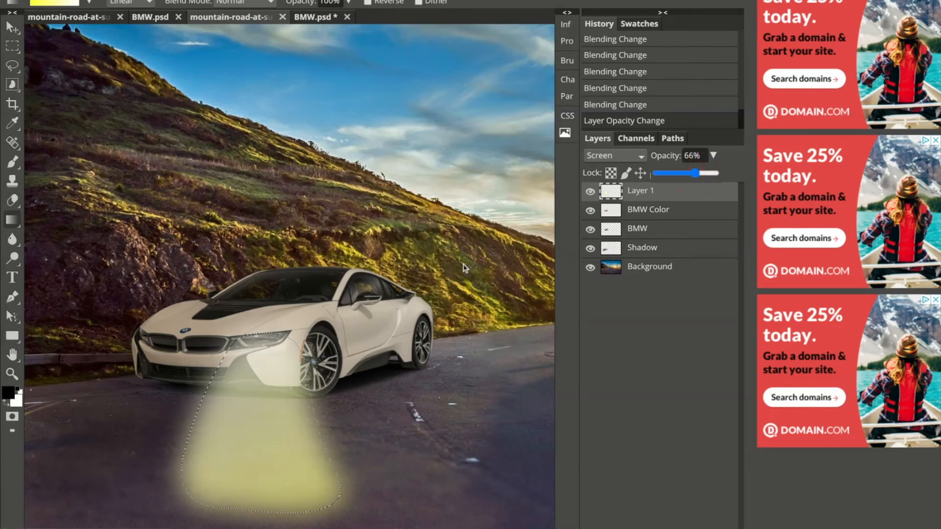
Try redrawing the yellow-to-white gradient in the beam selection several times between the car's headlight and the road
scroll(464, 269, down, 4)
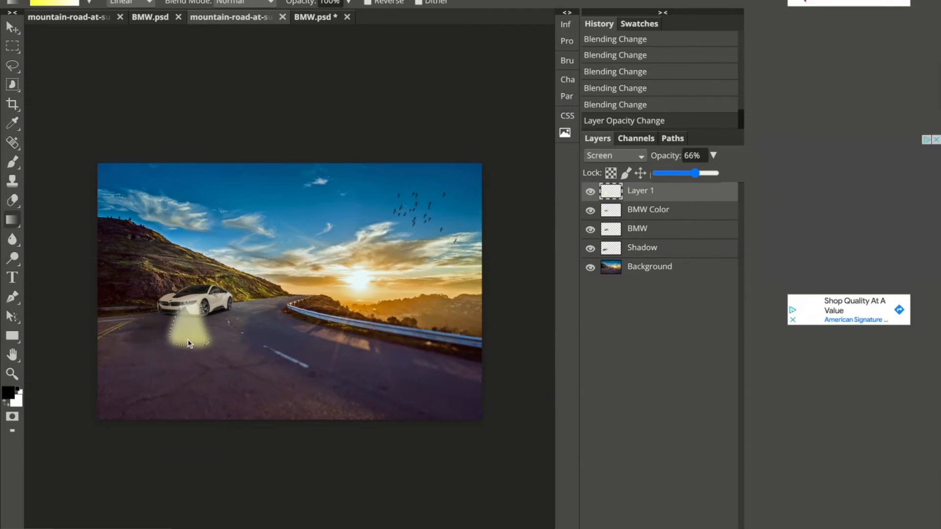
click(186, 343)
drag(186, 339, 189, 298)
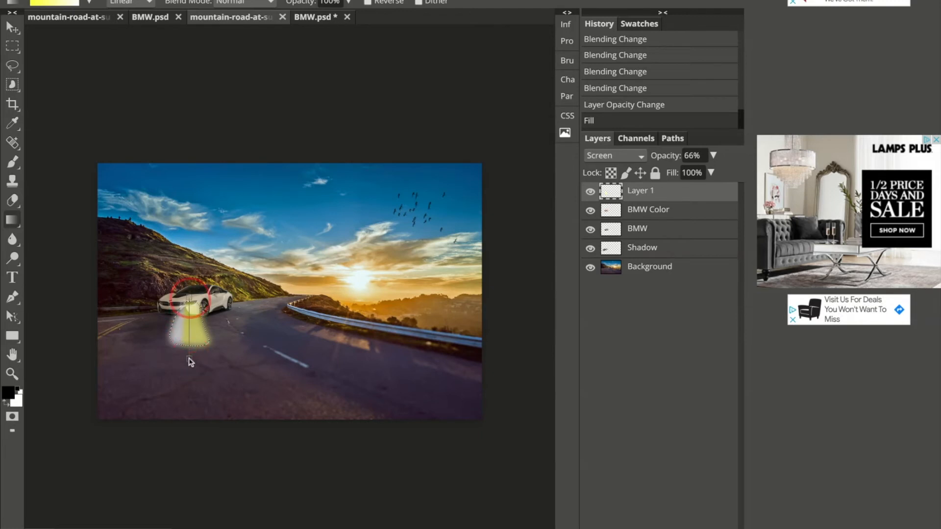
drag(189, 358, 190, 360)
drag(196, 293, 191, 379)
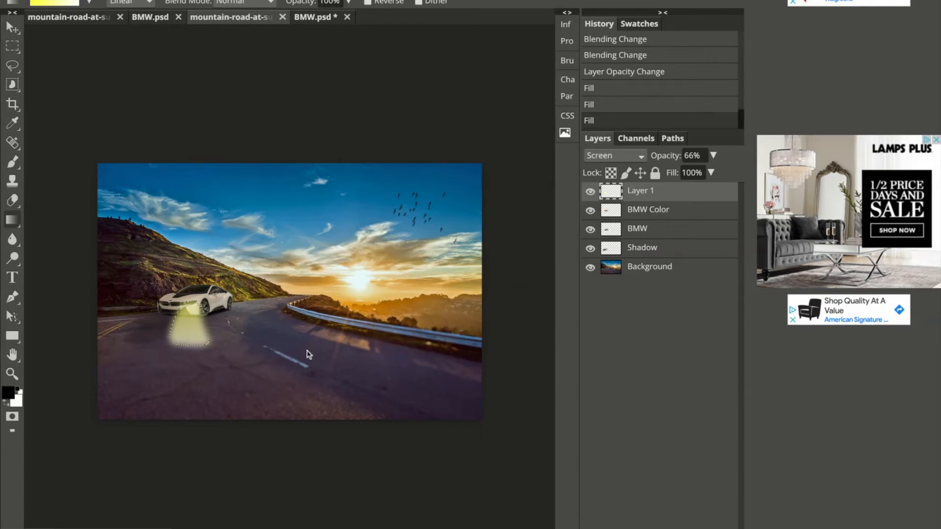
Clear the beam fill from Layer 1 and remove its selection, with the Polygonal Lasso as the active selection tool
key(Delete)
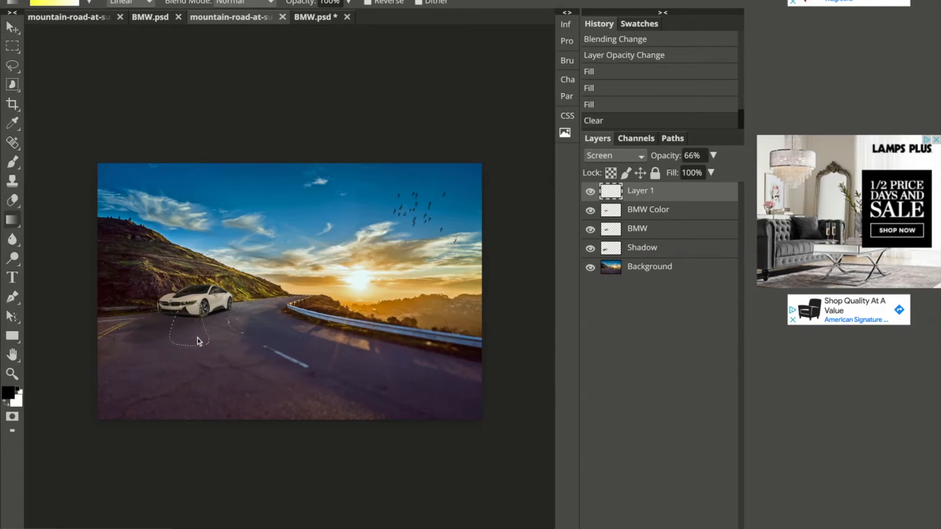
click(12, 69)
right_click(15, 72)
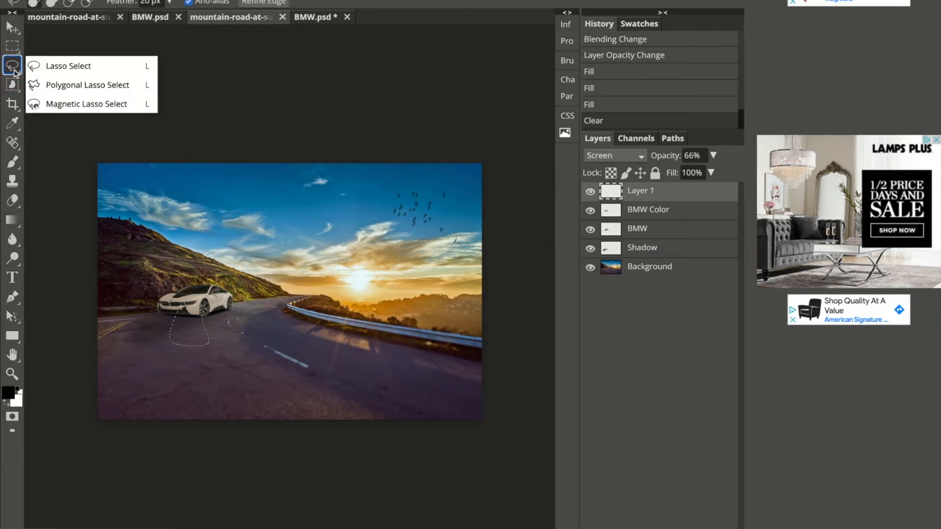
click(59, 85)
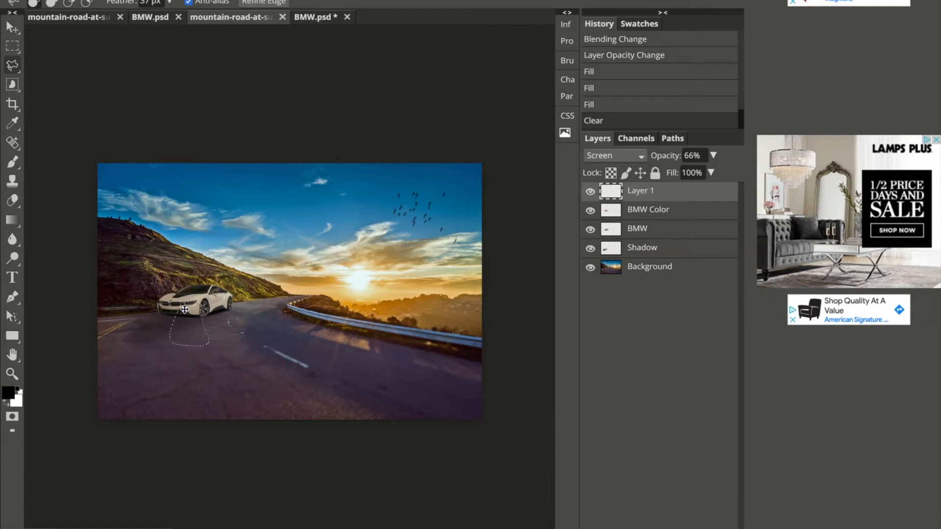
key(ctrl+d)
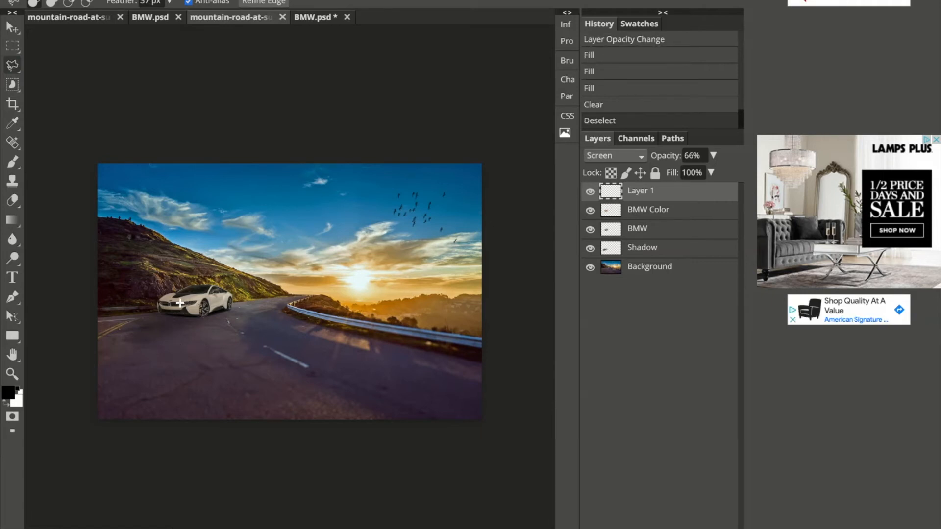
Outline a wider, straight-sided beam area from the car's front onto the road with the Polygonal Lasso and activate the Gradient tool
click(196, 302)
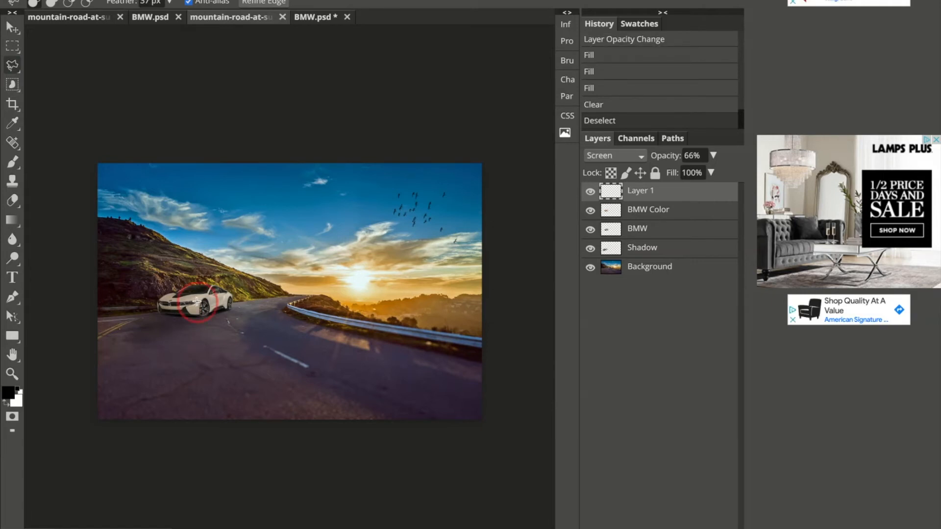
click(198, 376)
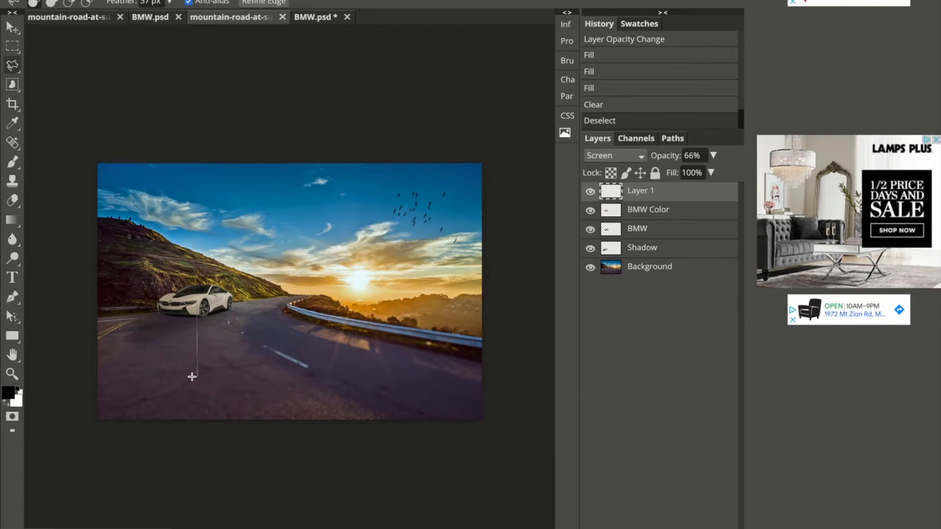
click(109, 364)
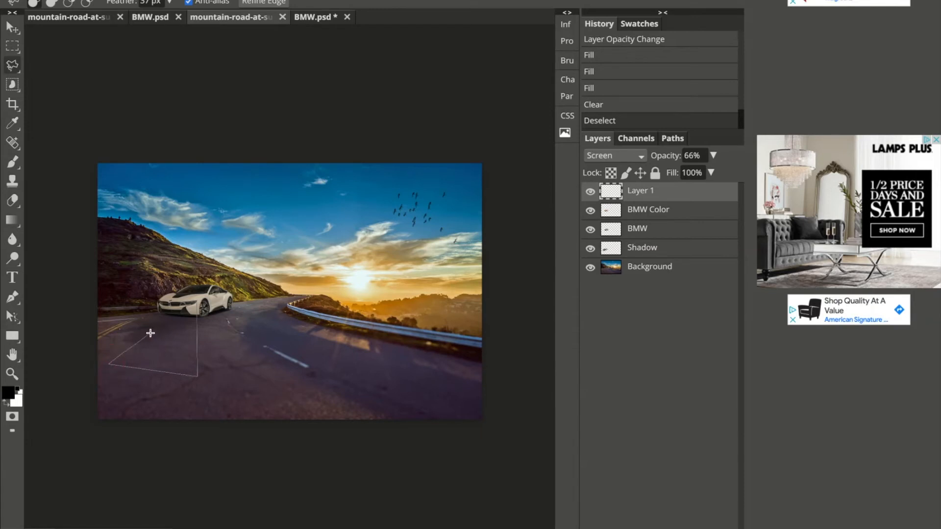
click(181, 303)
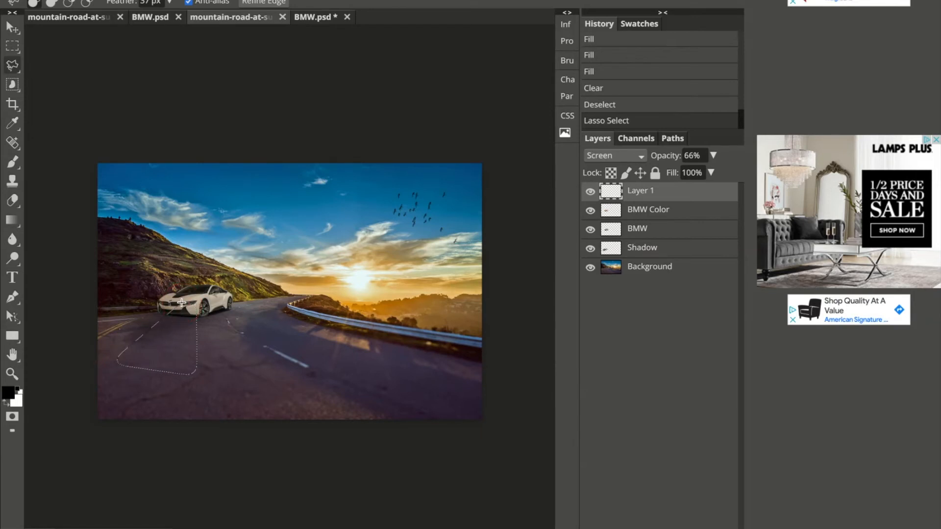
click(13, 220)
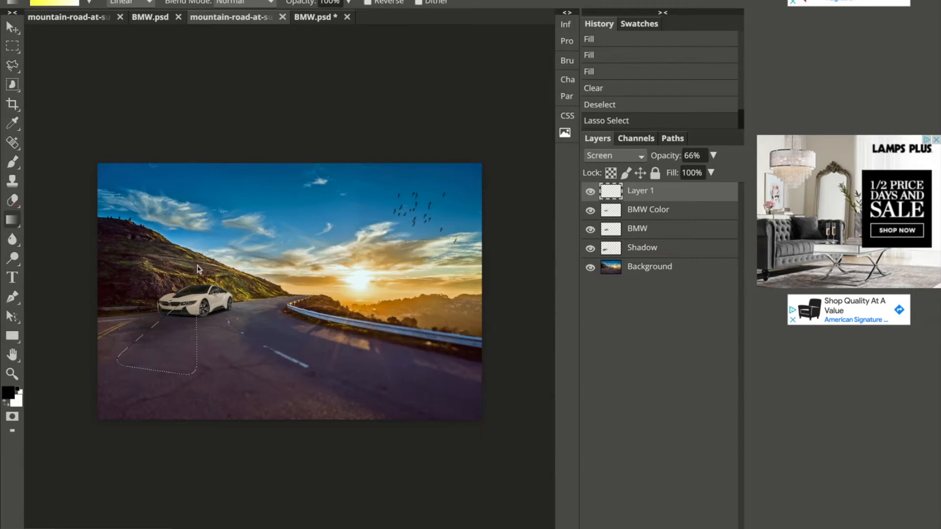
Lower Layer 1's opacity to 42% and fill the beam selection with the yellow-to-white gradient running from the road up past the car
drag(194, 290, 145, 396)
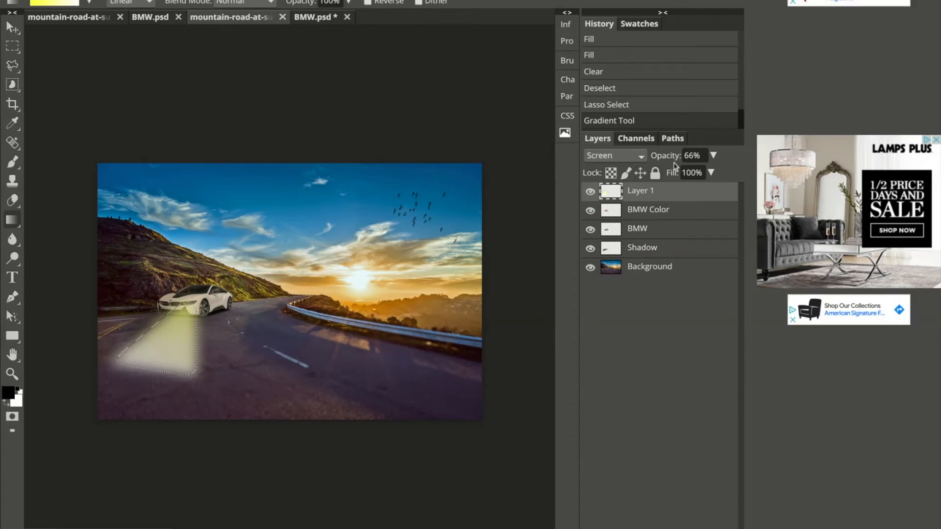
click(713, 155)
drag(696, 172, 682, 173)
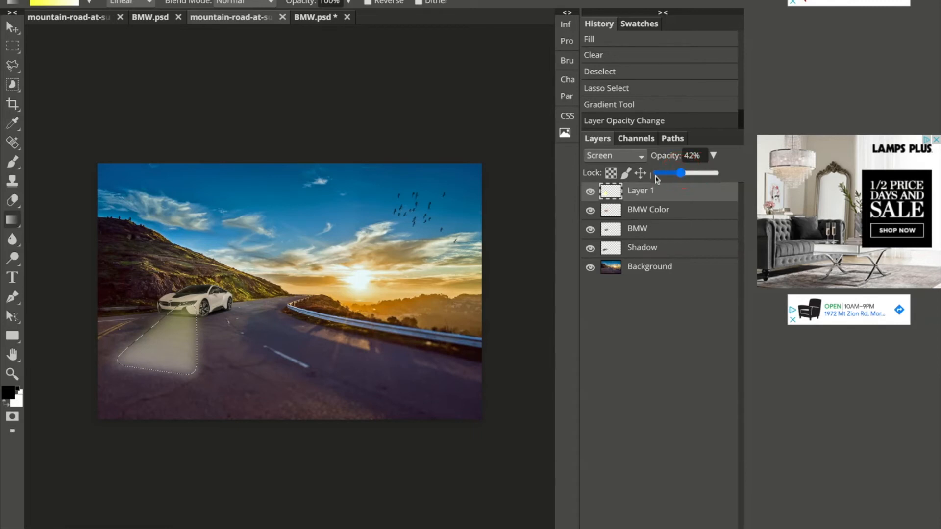
click(519, 219)
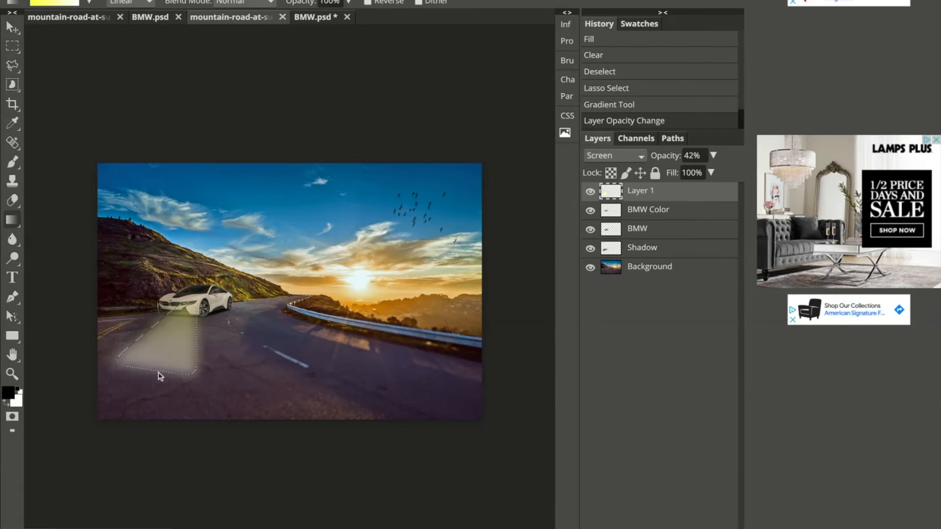
click(15, 220)
drag(150, 392, 210, 254)
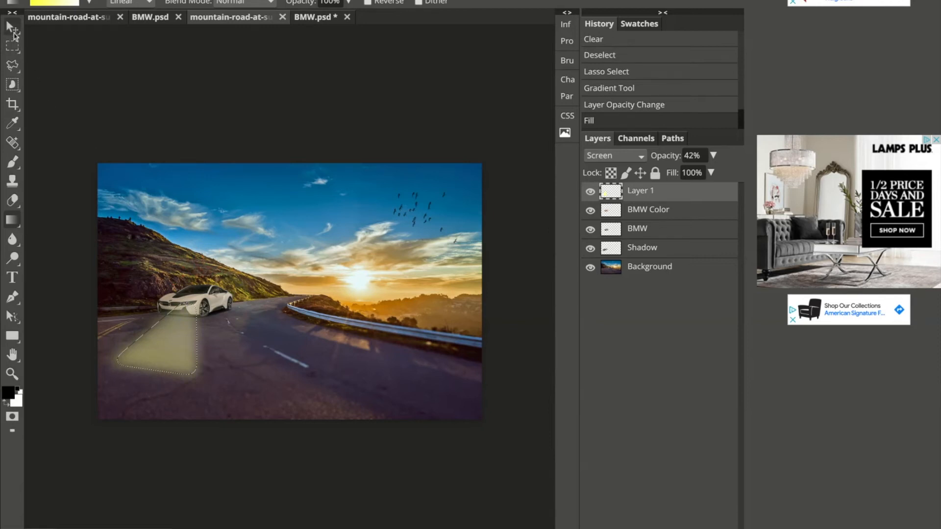
click(14, 32)
click(233, 243)
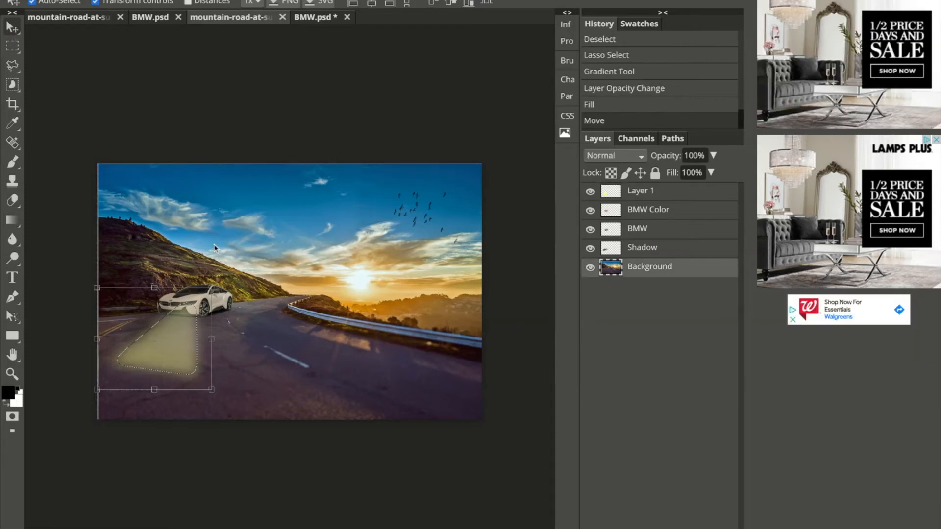
key(ctrl+z)
key(ctrl+shift+z)
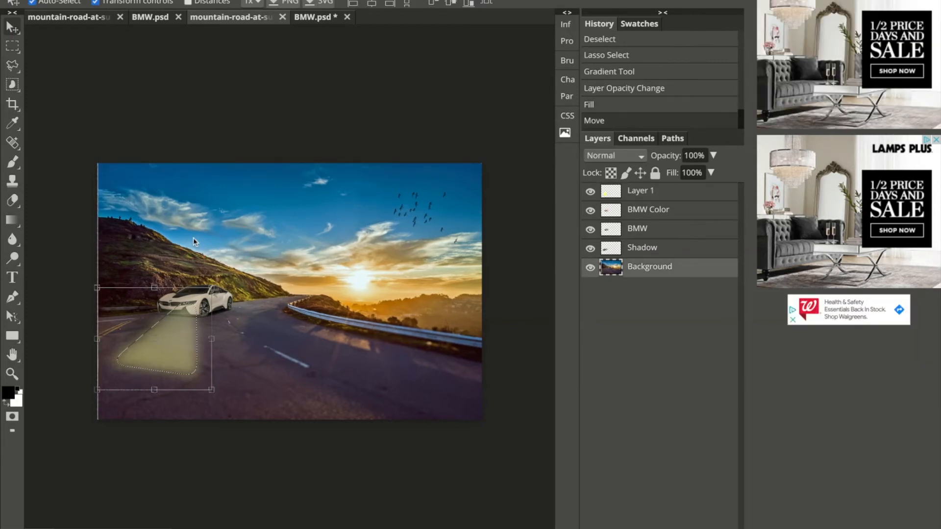
drag(192, 240, 192, 239)
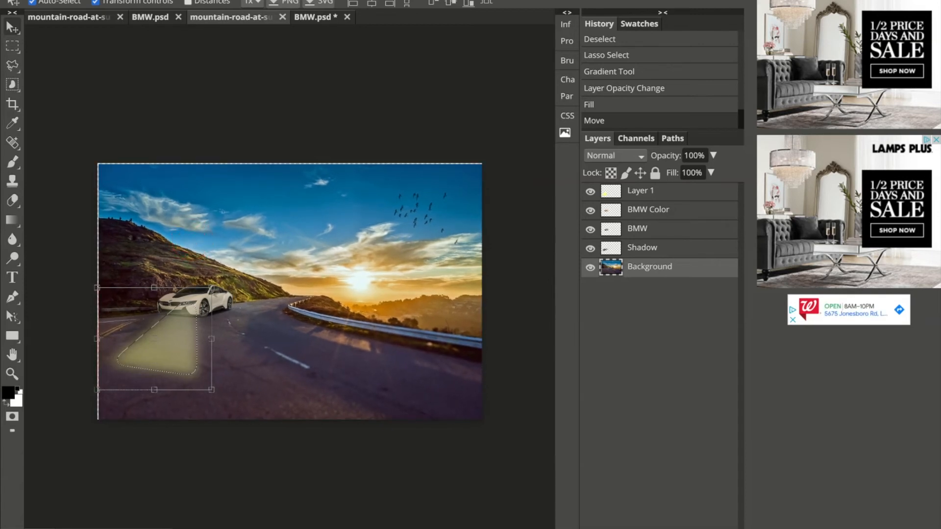
key(ctrl+z)
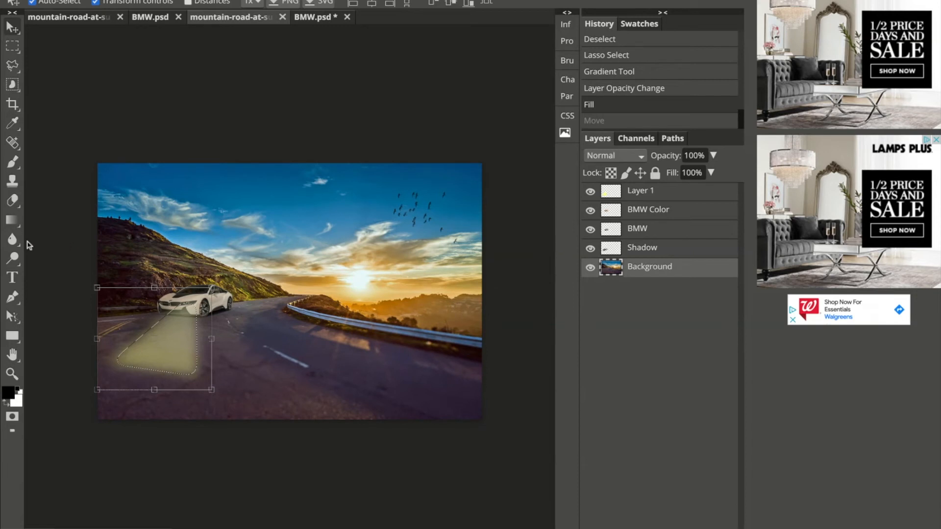
click(58, 244)
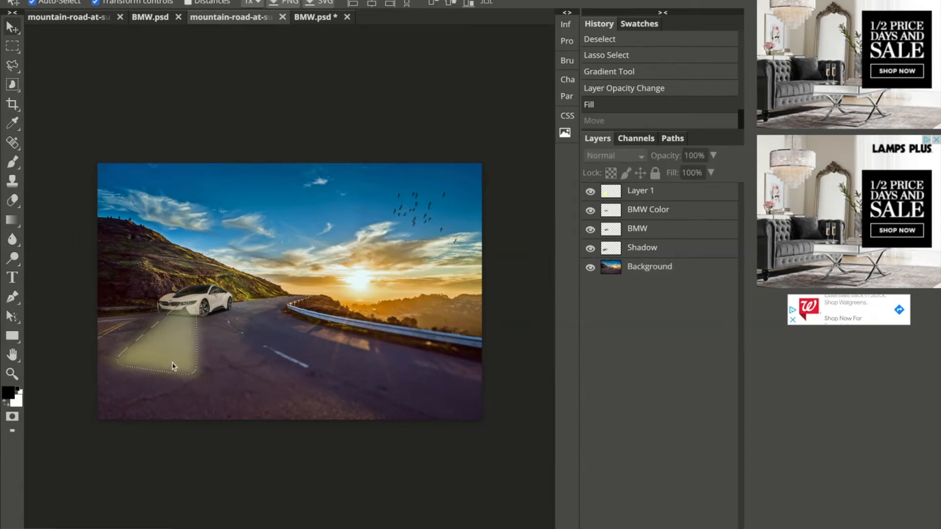
Select Layer 1 and move the selected beam slightly up and to the right, closer to the car's front
click(637, 195)
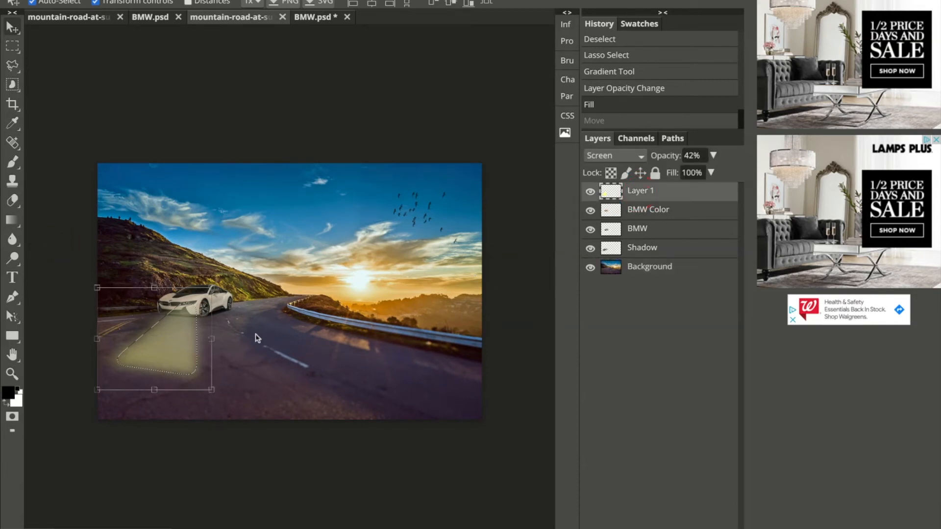
click(175, 349)
mouse_move(173, 349)
mouse_down()
mouse_move(185, 346)
mouse_move(177, 347)
mouse_up()
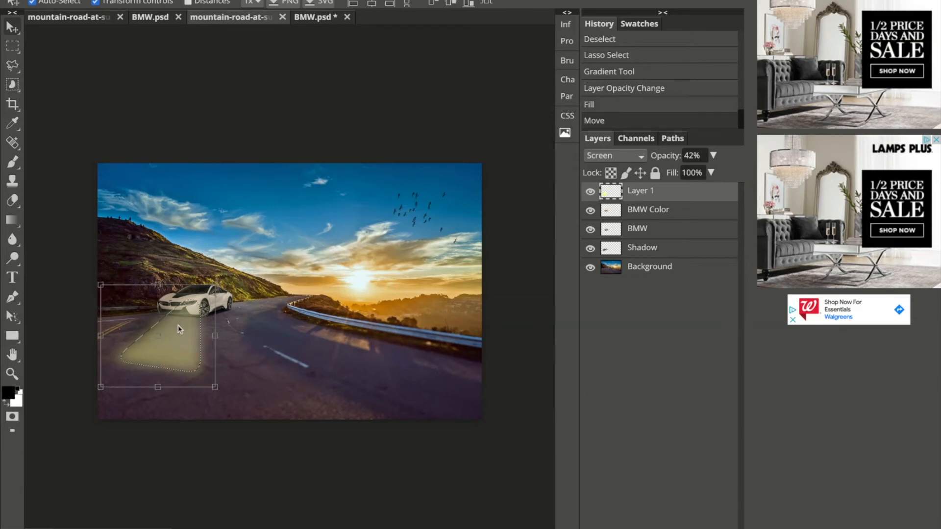
Remove the current selection and outline a second beam area from the car's far front corner across the yellow road lines with the Polygonal Lasso
key(ctrl+plus)
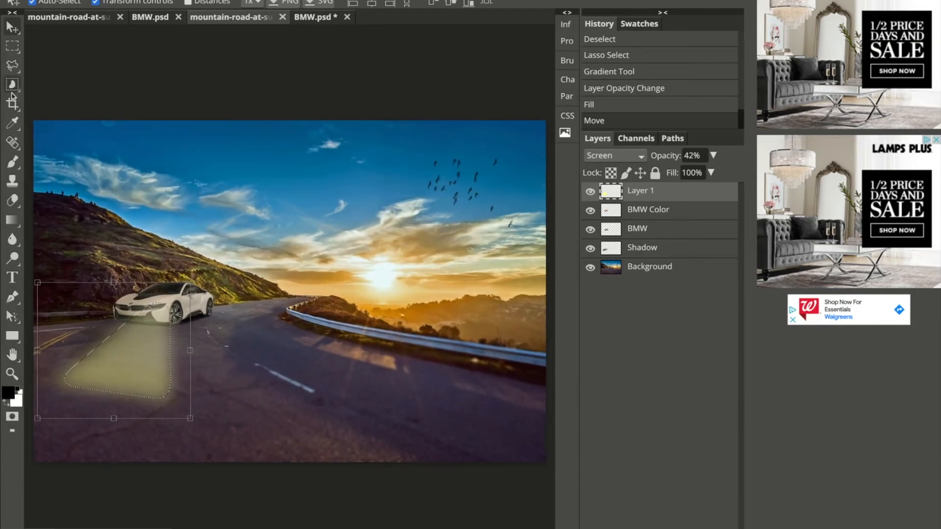
click(12, 64)
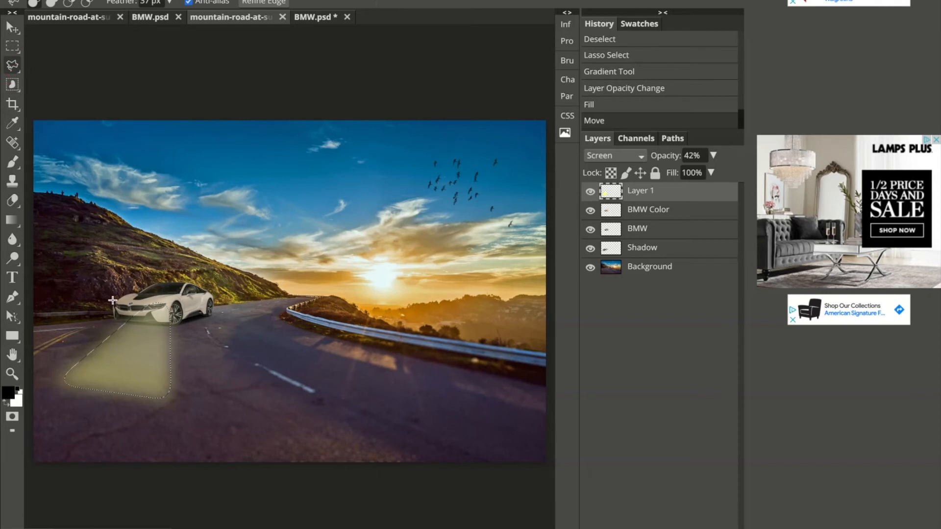
key(ctrl+d)
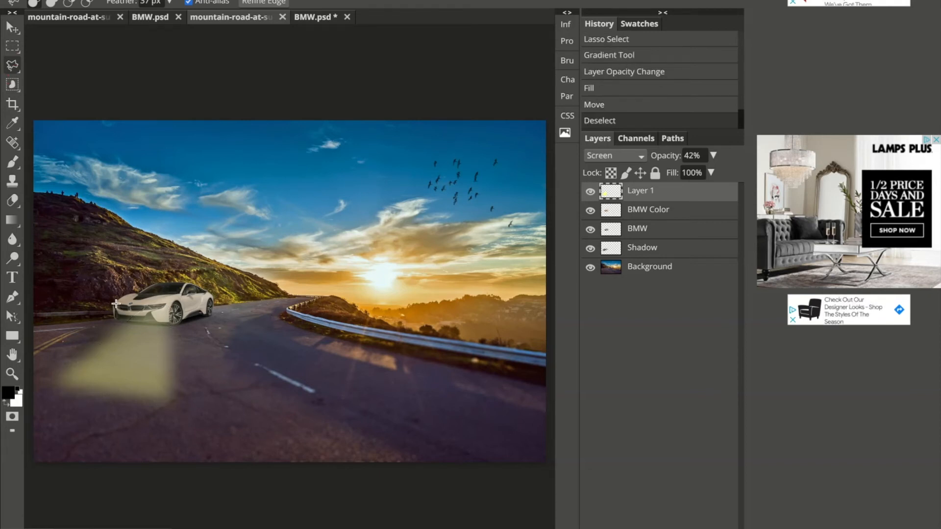
mouse_move(115, 304)
mouse_down()
mouse_move(51, 358)
mouse_move(24, 337)
mouse_up()
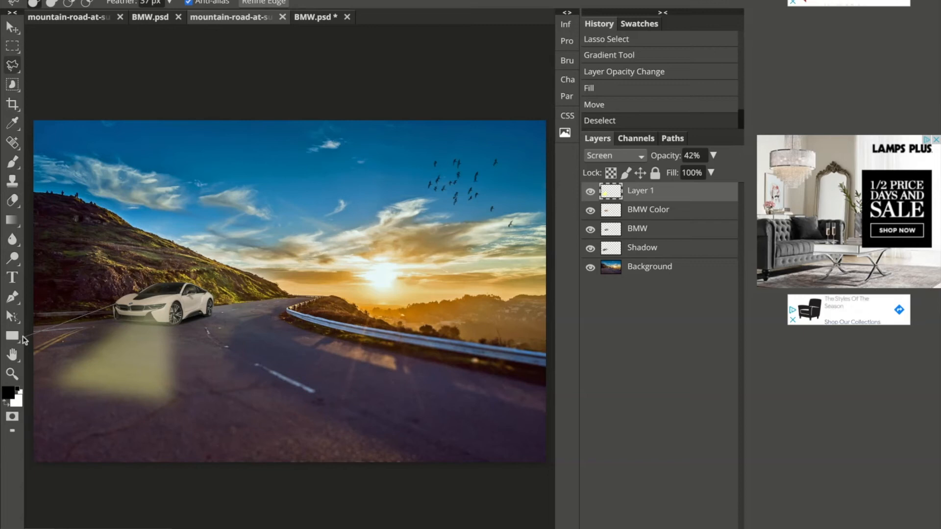
mouse_move(26, 338)
mouse_down()
mouse_move(58, 382)
mouse_move(94, 389)
mouse_move(69, 395)
mouse_move(50, 387)
mouse_up()
click(49, 388)
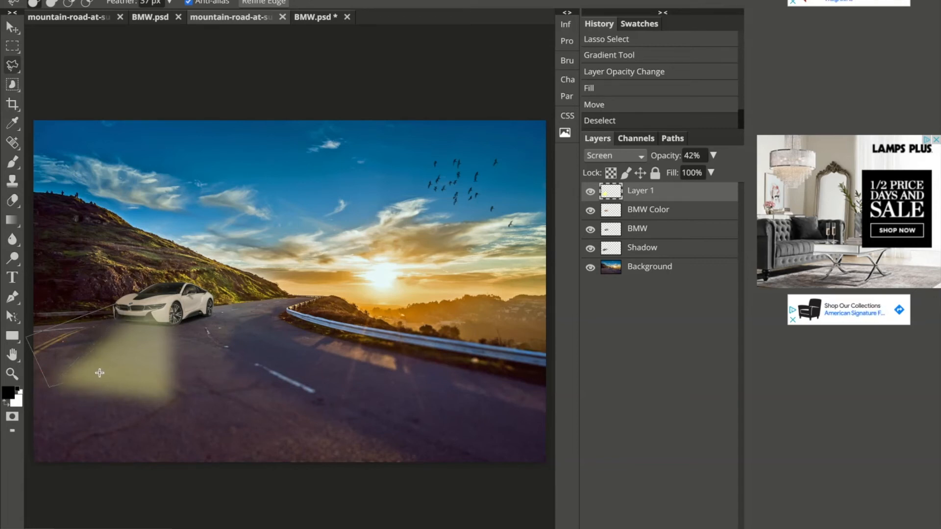
click(83, 388)
click(117, 305)
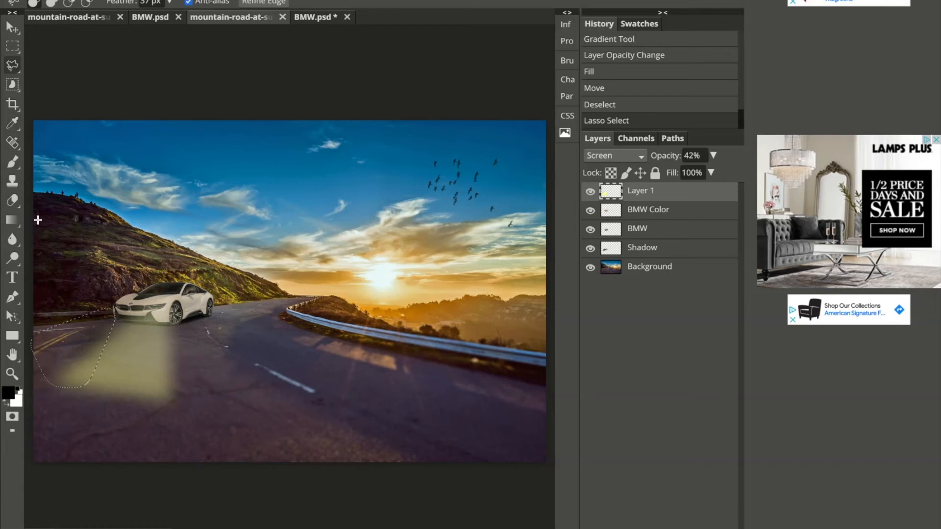
Fill the second beam selection with the yellow-to-white gradient running from the road up to the car's front corner
click(12, 221)
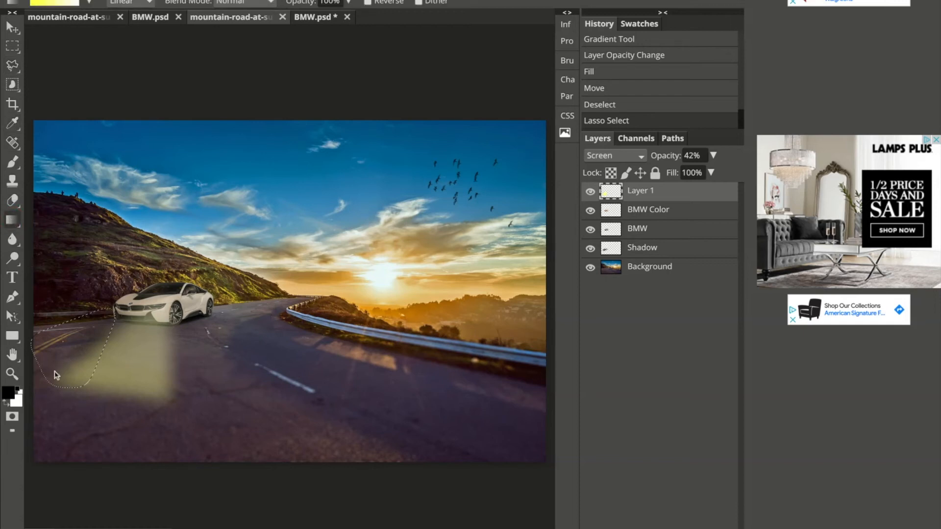
drag(44, 400, 119, 293)
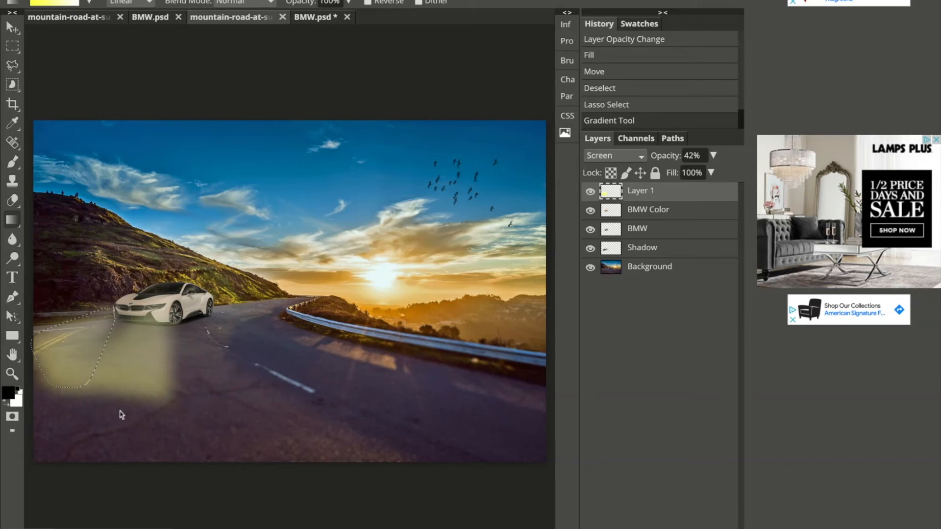
scroll(136, 361, left, 1)
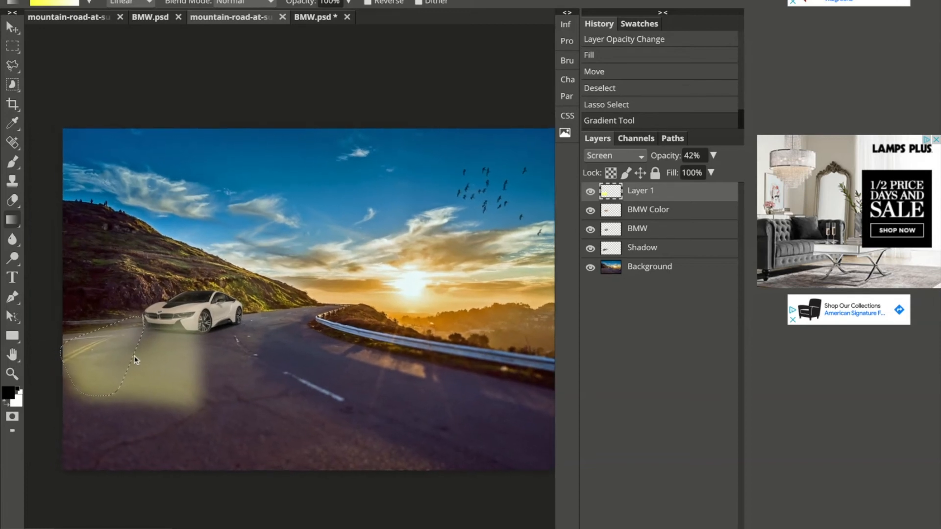
scroll(137, 360, right, 1)
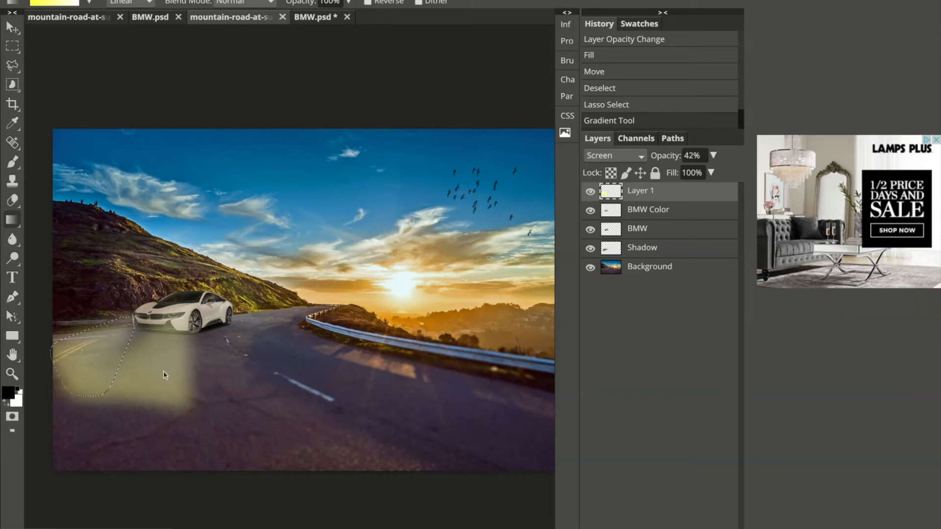
scroll(273, 348, up, 5)
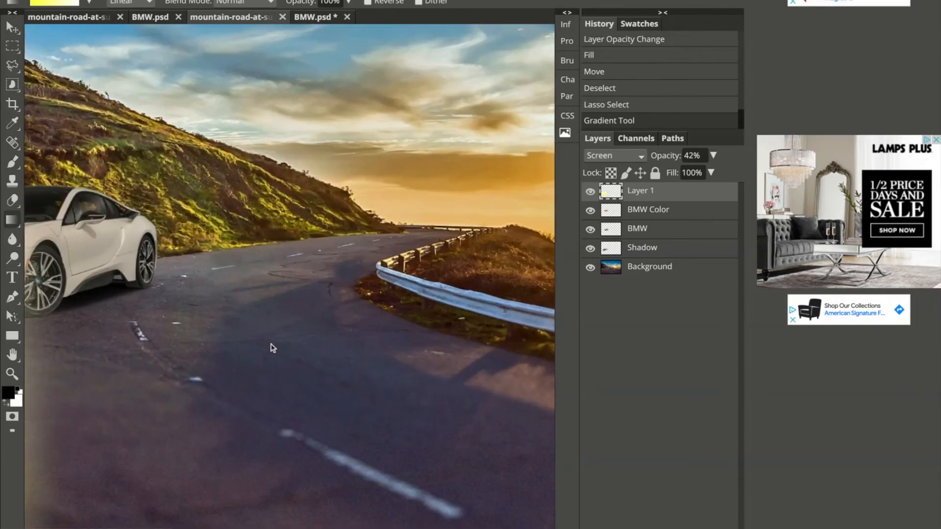
scroll(273, 348, down, 4)
drag(273, 348, 351, 401)
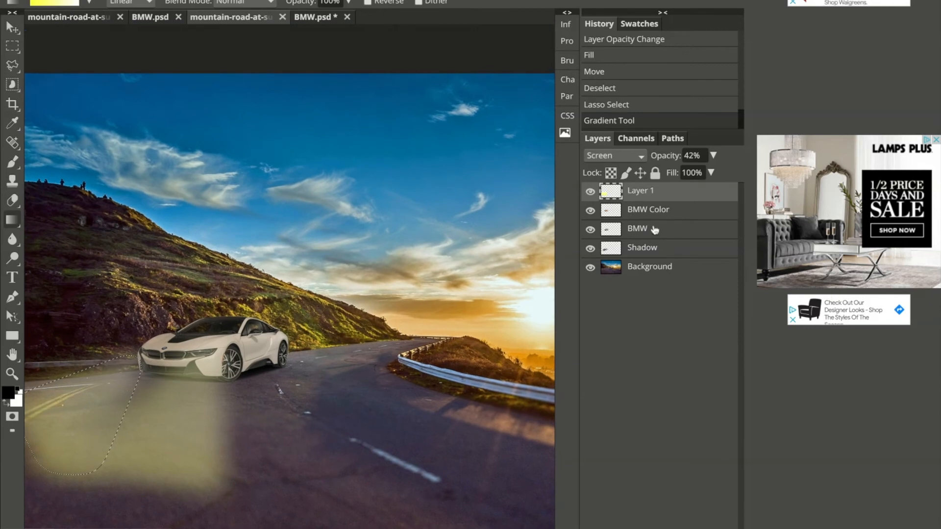
Rename Layer 1, which holds the beam fill, as Light
double_click(640, 193)
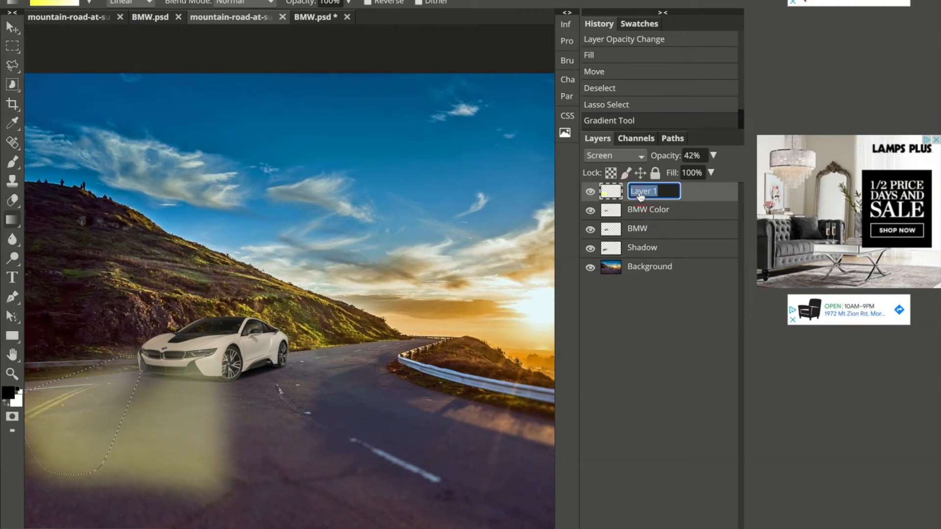
text(Light)
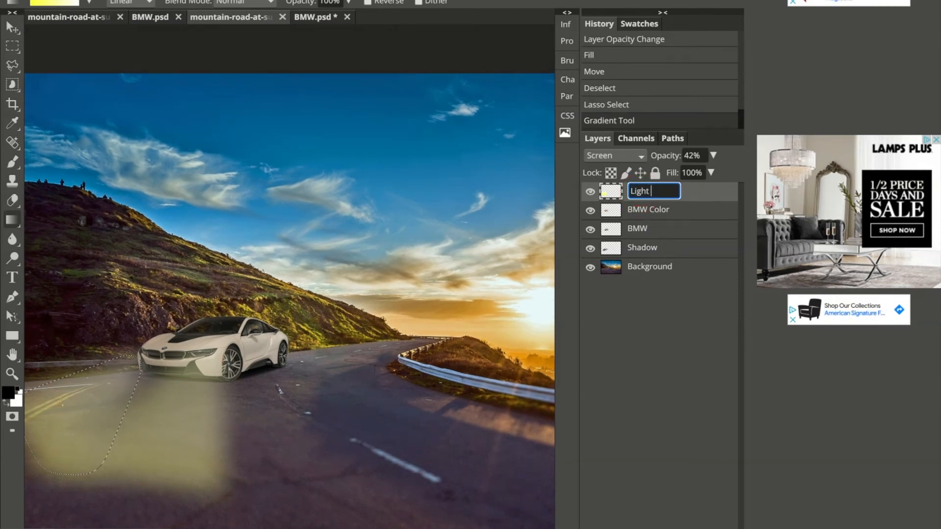
key(Return)
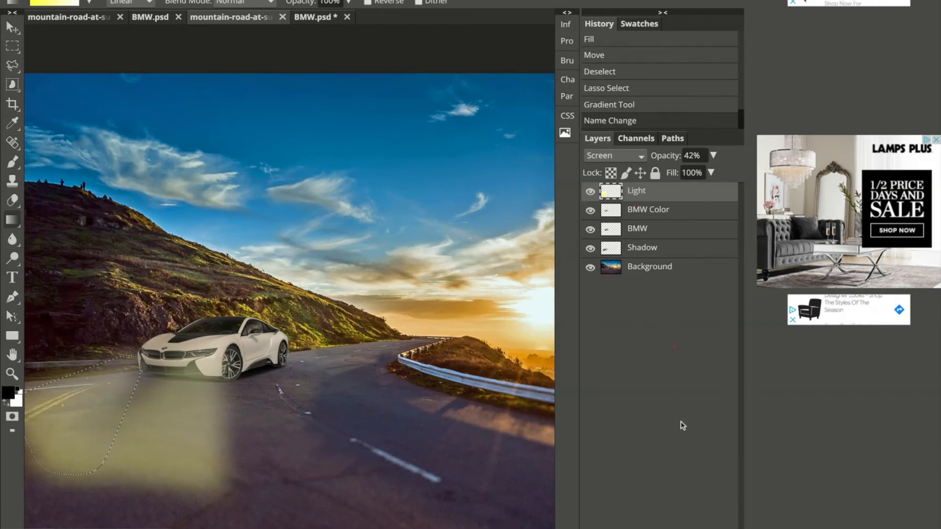
Add a new layer above the Light layer and name it Head Lights
click(720, 525)
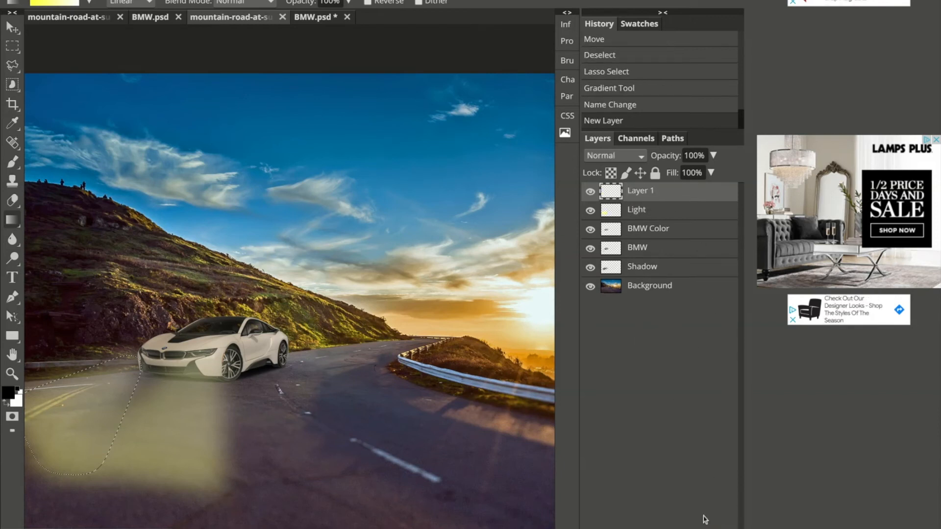
double_click(647, 191)
text(Head Lights)
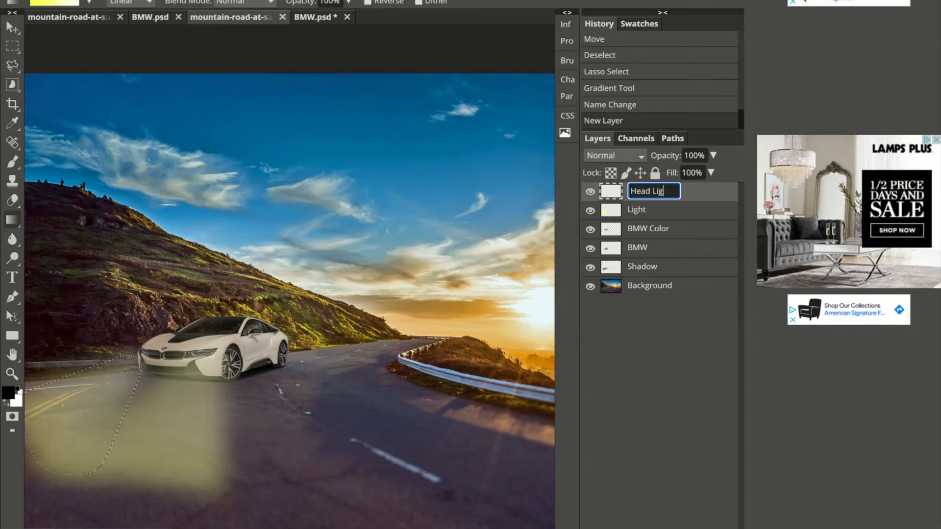
click(644, 428)
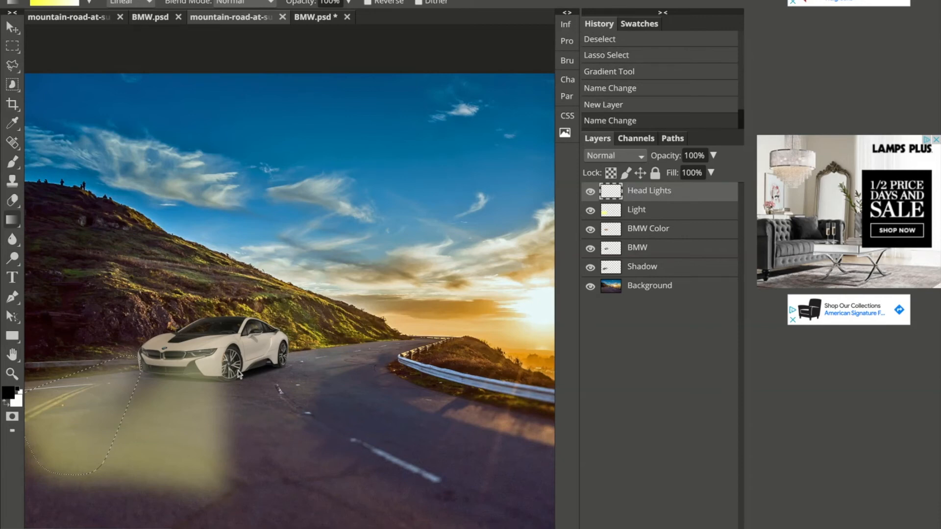
Remove the beam selection from the road and frame the headlight next to the car's visible front wheel
scroll(239, 374, up, 3)
drag(344, 405, 417, 426)
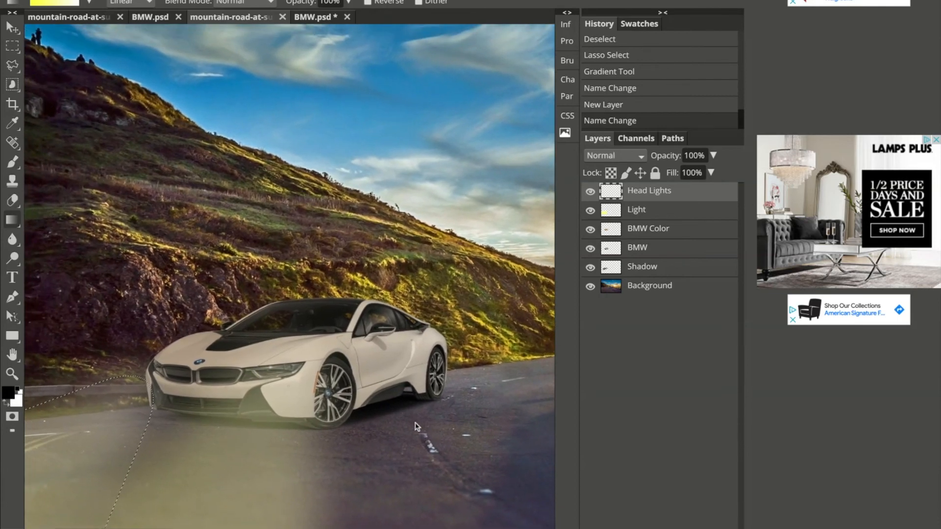
scroll(416, 426, up, 3)
scroll(416, 427, left, 4)
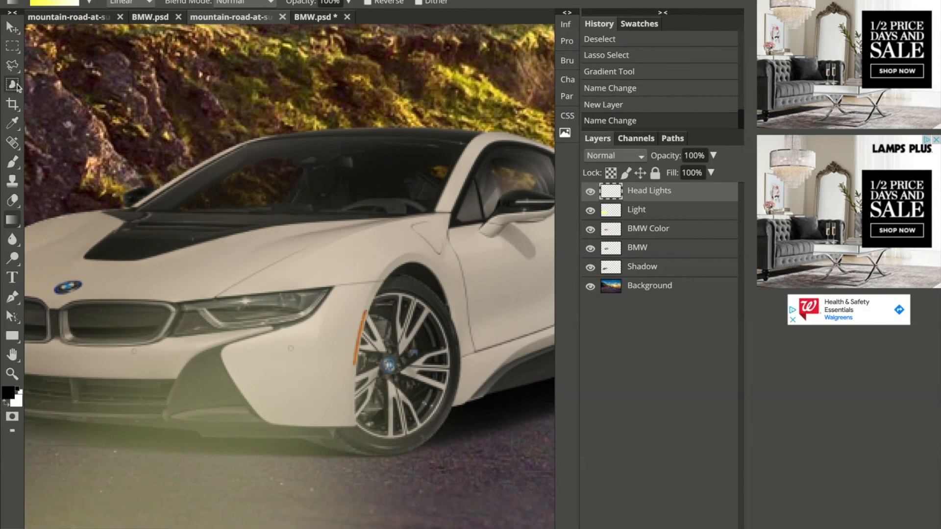
key(ctrl+d)
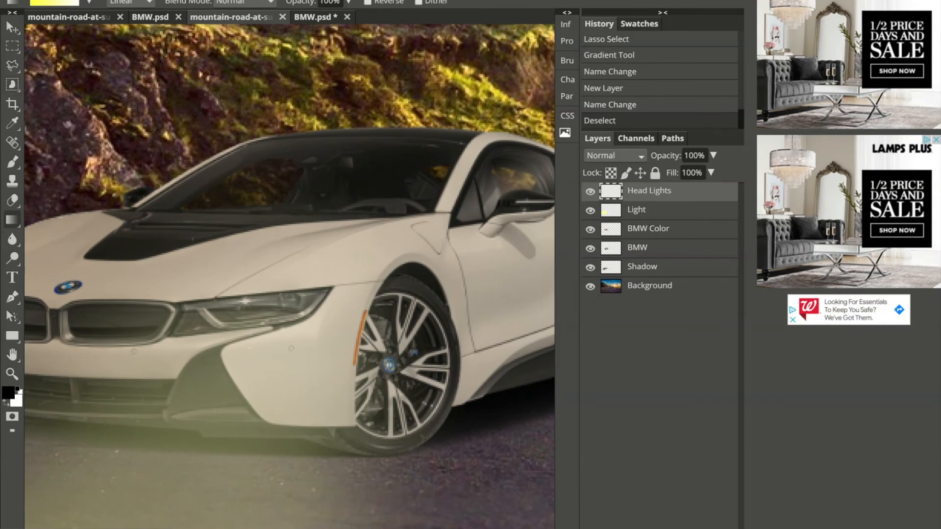
Outline the headlight nearest the visible front wheel with the Polygonal Lasso at a 37 px feather
click(16, 65)
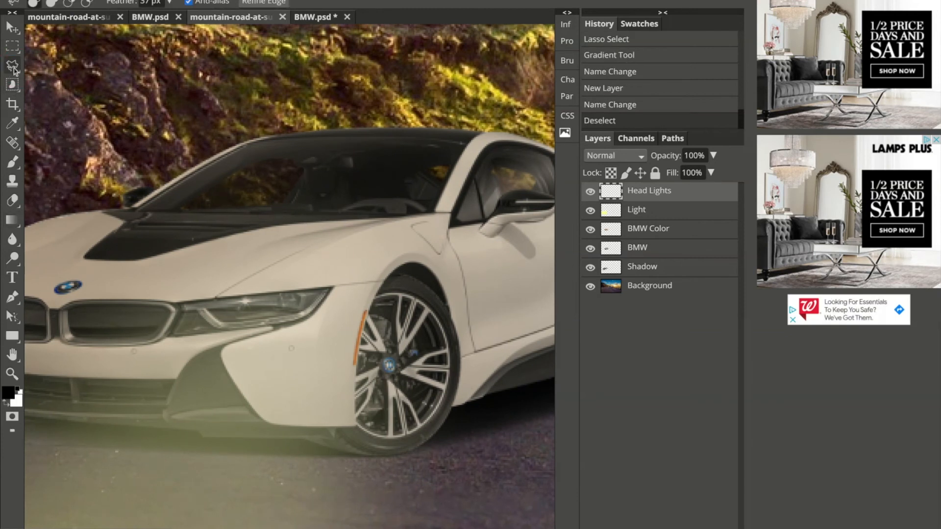
click(182, 306)
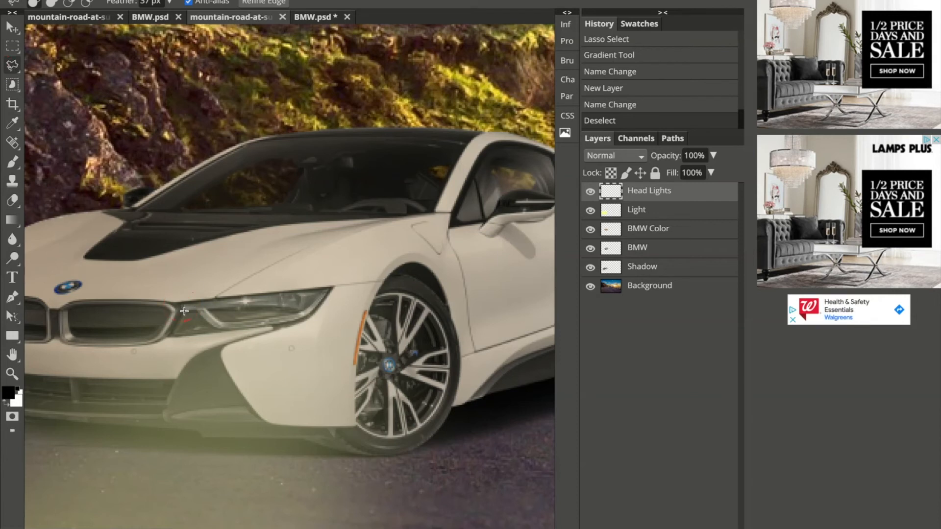
click(172, 336)
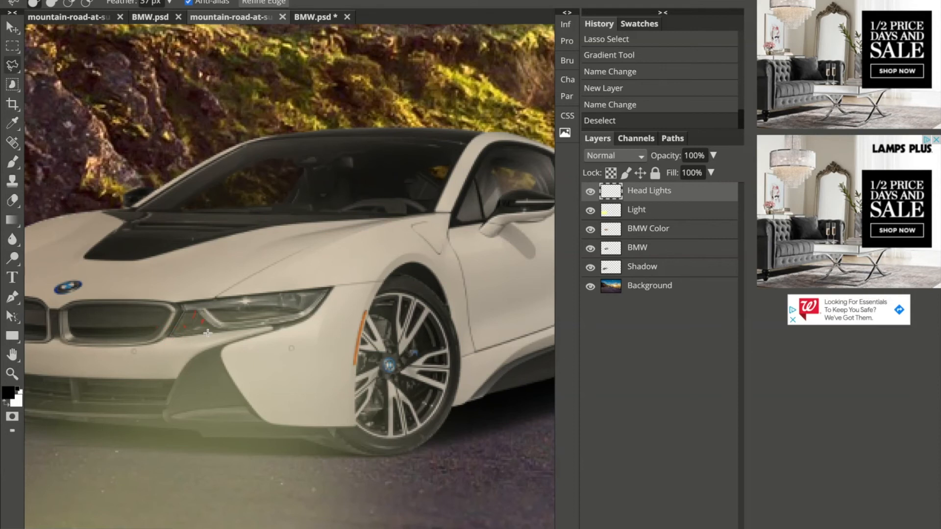
click(299, 321)
click(316, 310)
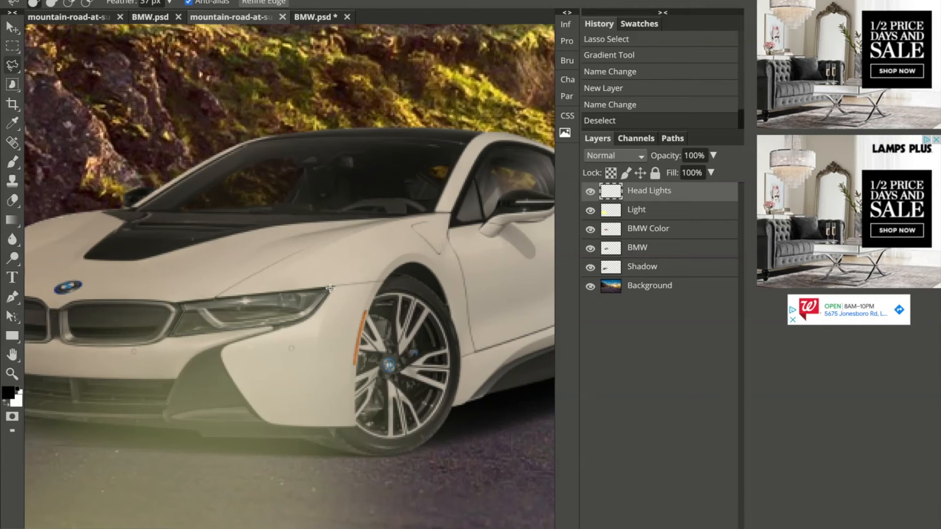
click(330, 289)
click(183, 303)
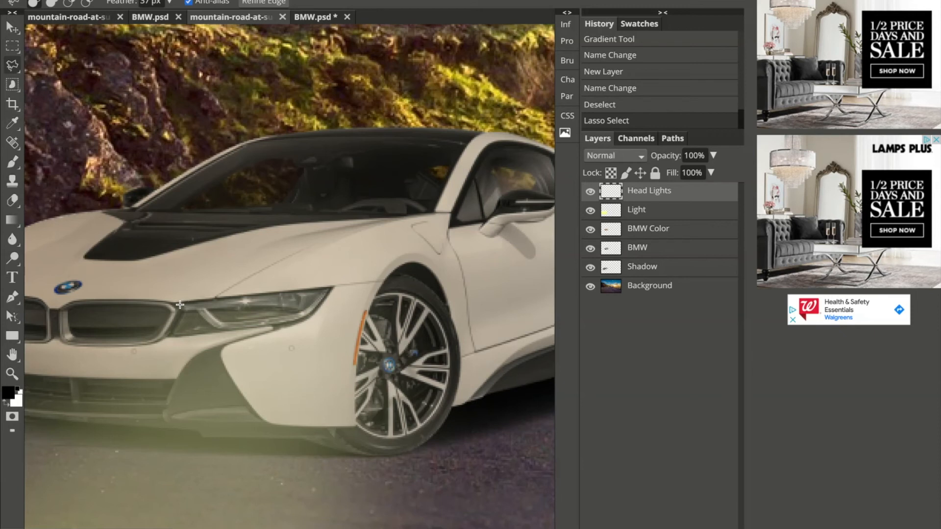
Set the lasso feather to 0 px and trace the headlight nearest the front wheel with the Polygonal Lasso
click(170, 3)
drag(139, 21, 113, 20)
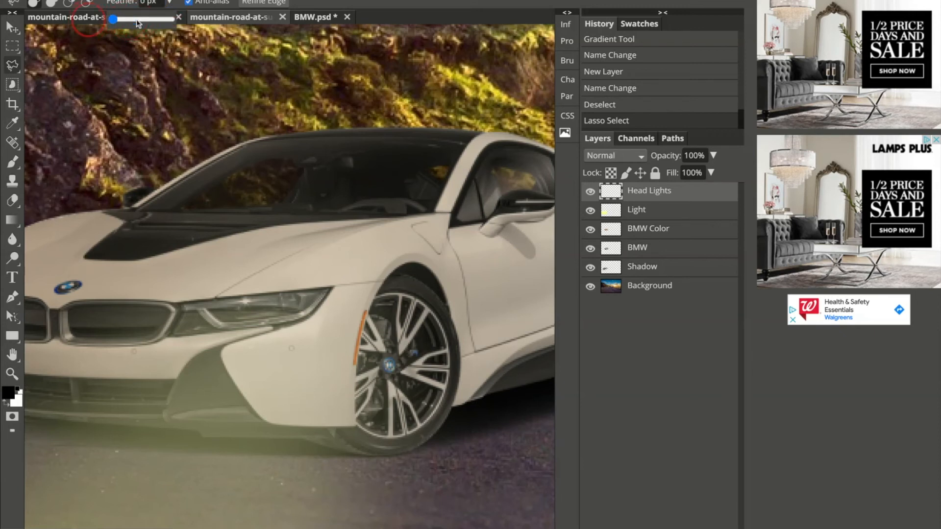
click(185, 304)
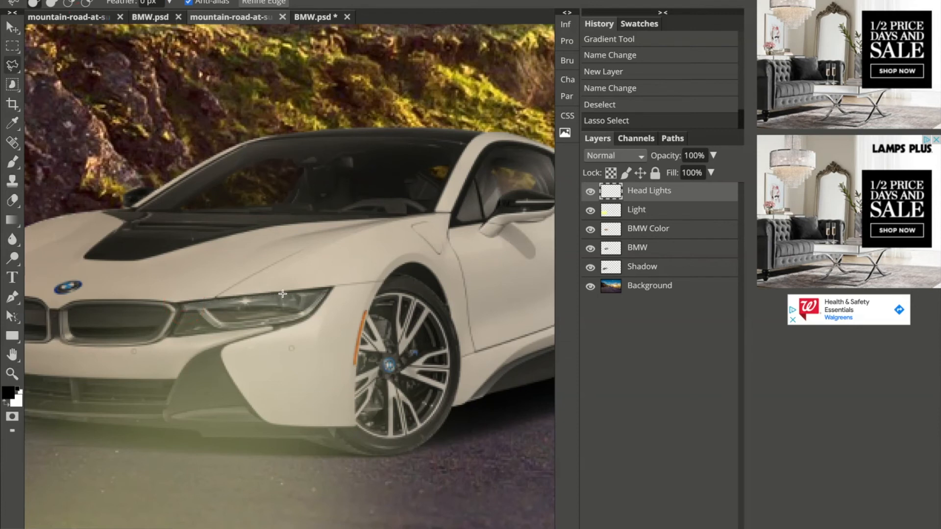
click(329, 288)
click(308, 318)
click(257, 328)
click(171, 336)
click(185, 312)
click(182, 305)
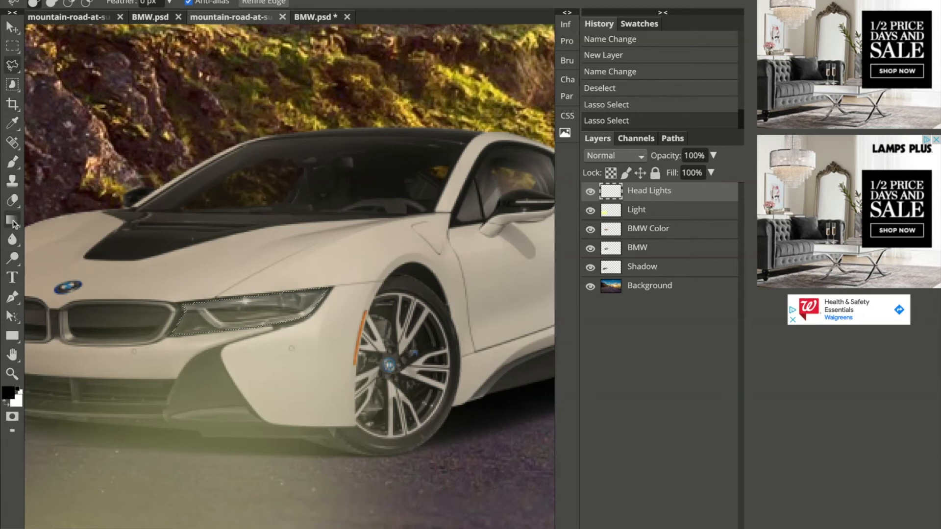
Fill the headlight selection with the yellow-to-white Linear gradient, switch the gradient to Radial and redraw it with yellow at the grille end
click(13, 222)
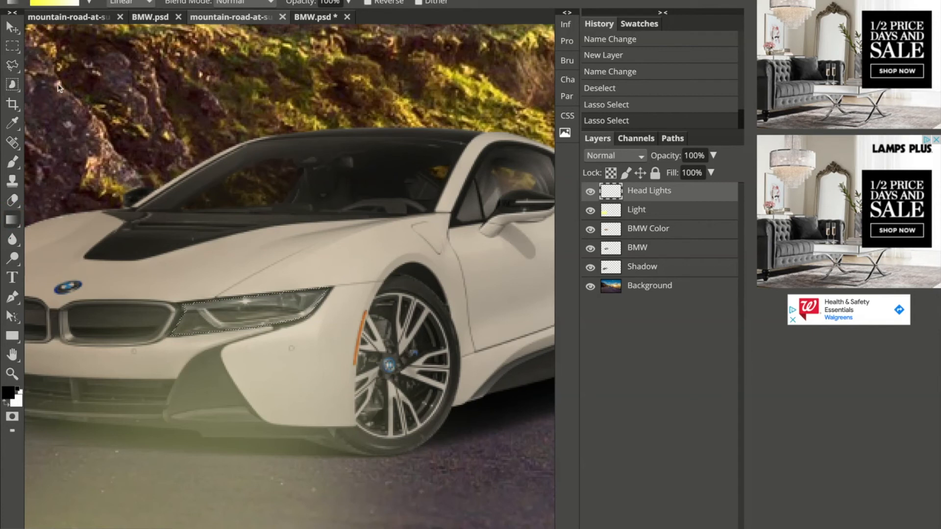
drag(166, 324, 323, 299)
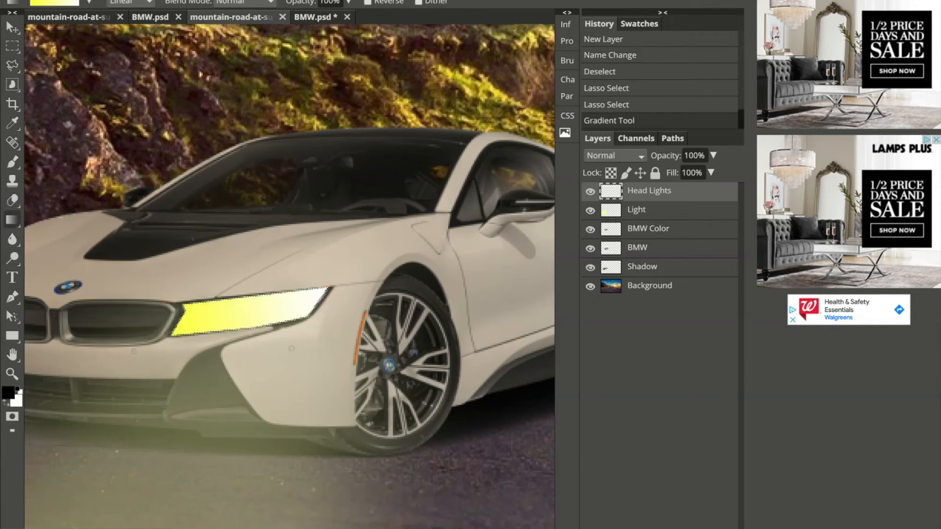
click(113, 8)
click(117, 13)
drag(169, 323, 326, 305)
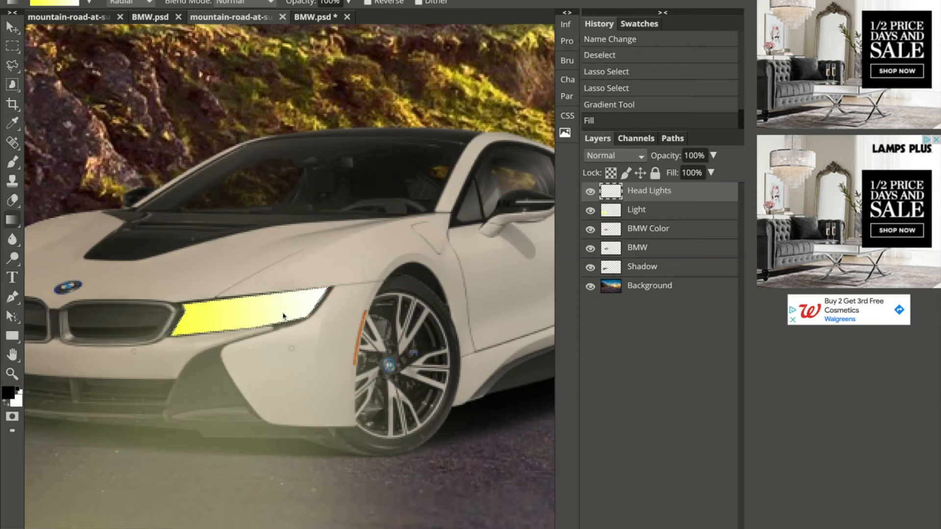
drag(154, 318, 339, 308)
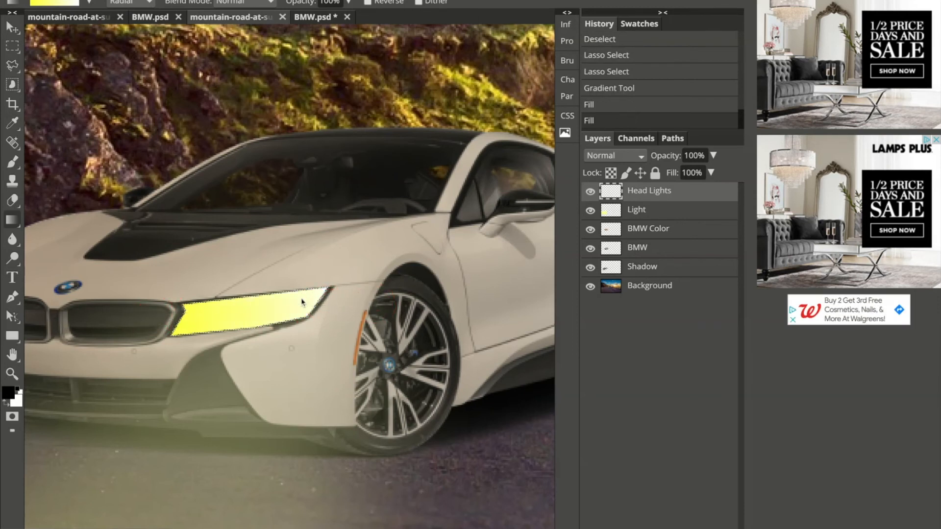
drag(272, 271, 248, 370)
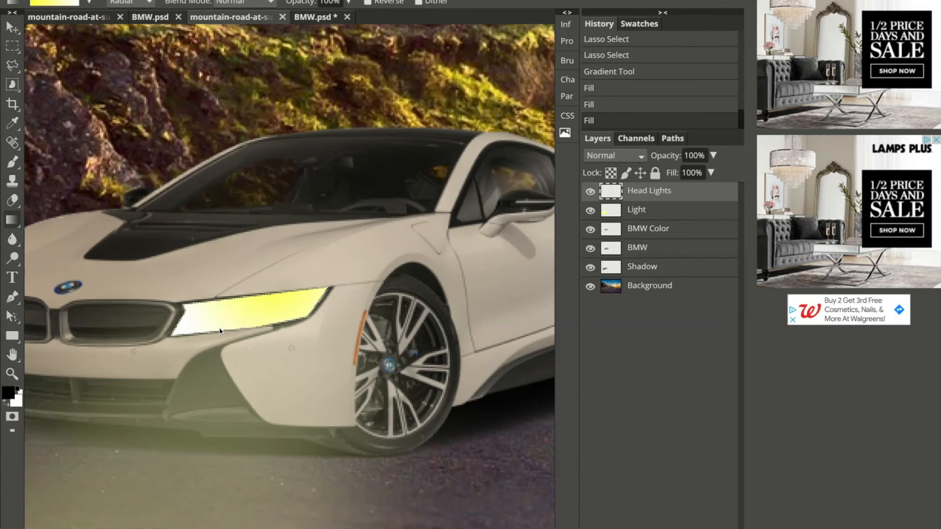
drag(243, 290, 284, 334)
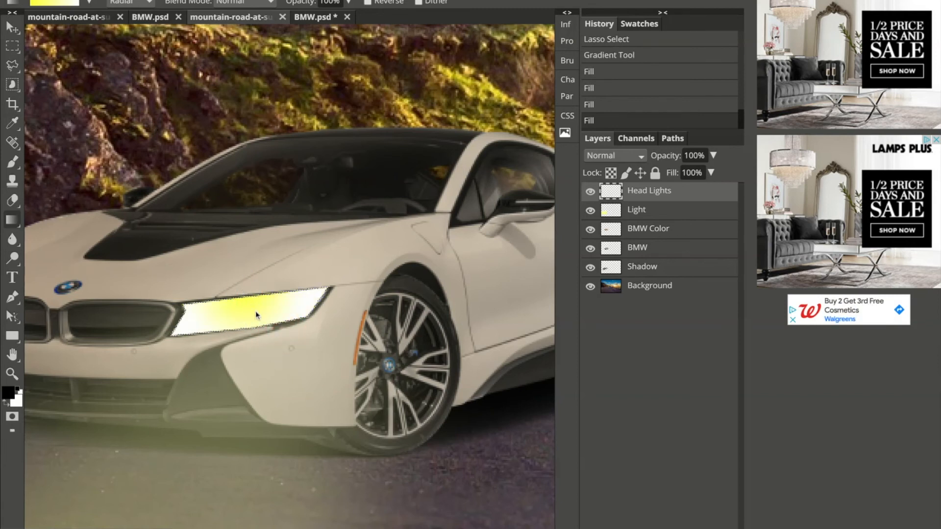
mouse_move(228, 315)
mouse_down()
mouse_move(265, 310)
mouse_move(240, 312)
mouse_up()
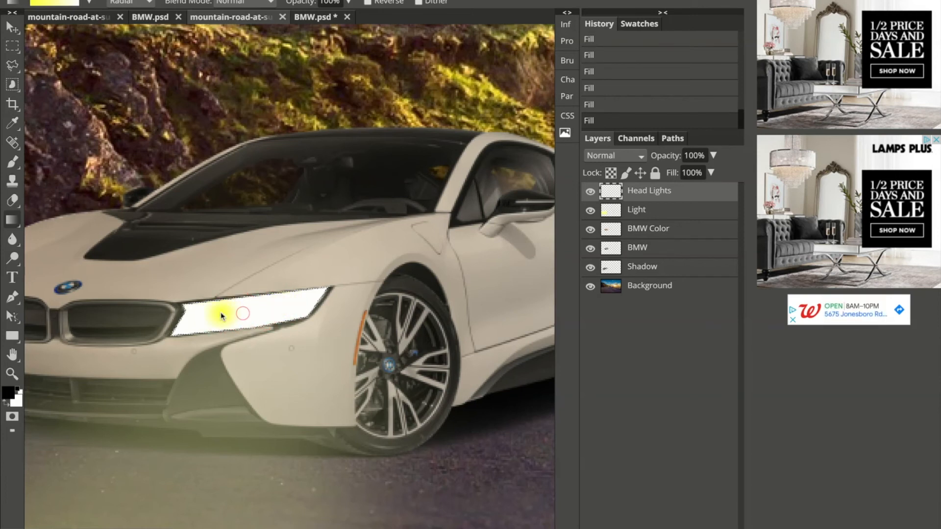
drag(169, 320, 315, 316)
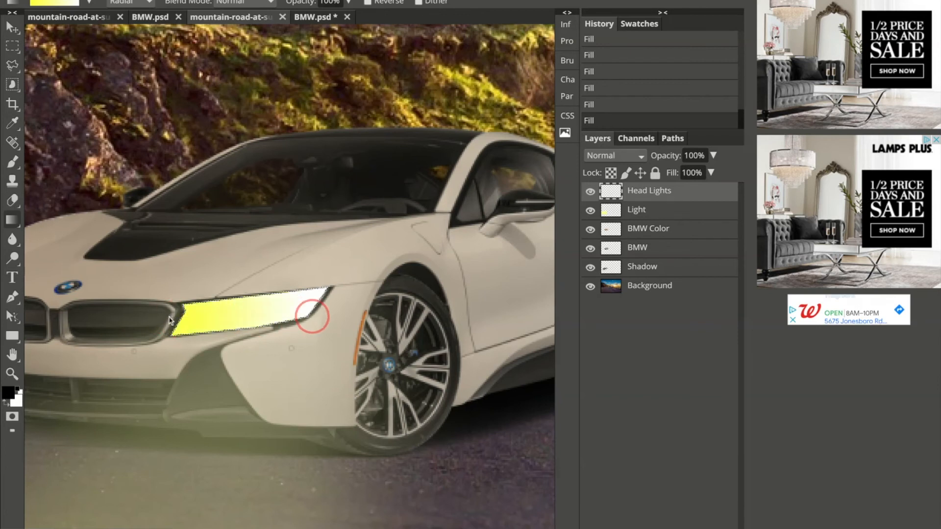
drag(189, 320, 189, 319)
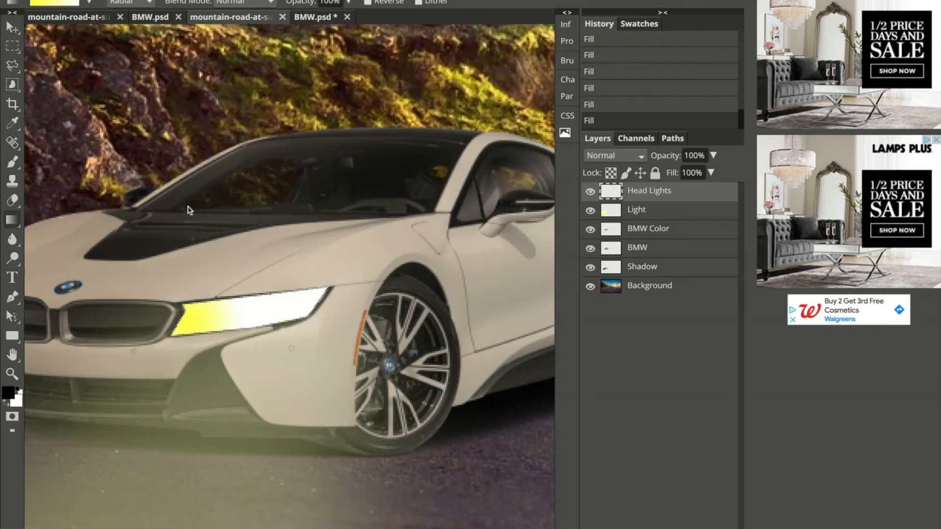
Try the Multiply, Difference and Linear Light blend modes on the Head Lights layer
click(621, 157)
click(622, 218)
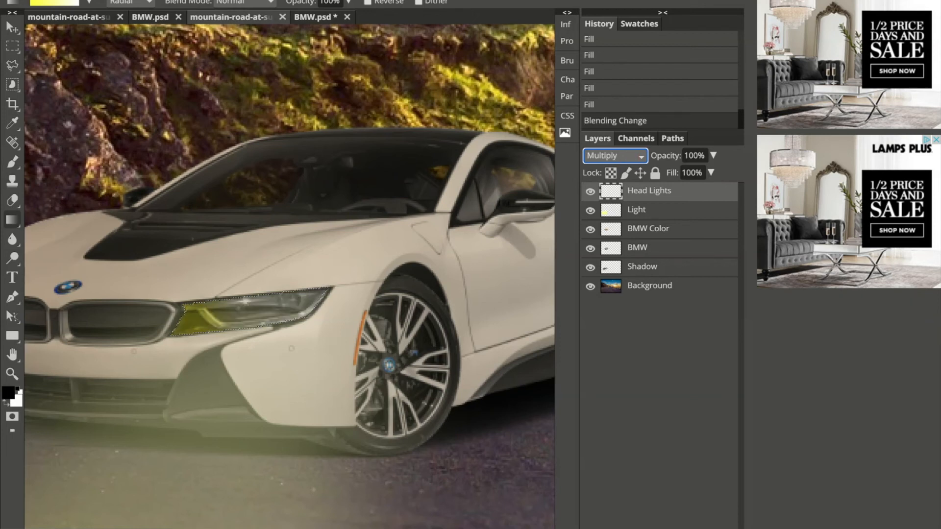
click(627, 160)
click(612, 392)
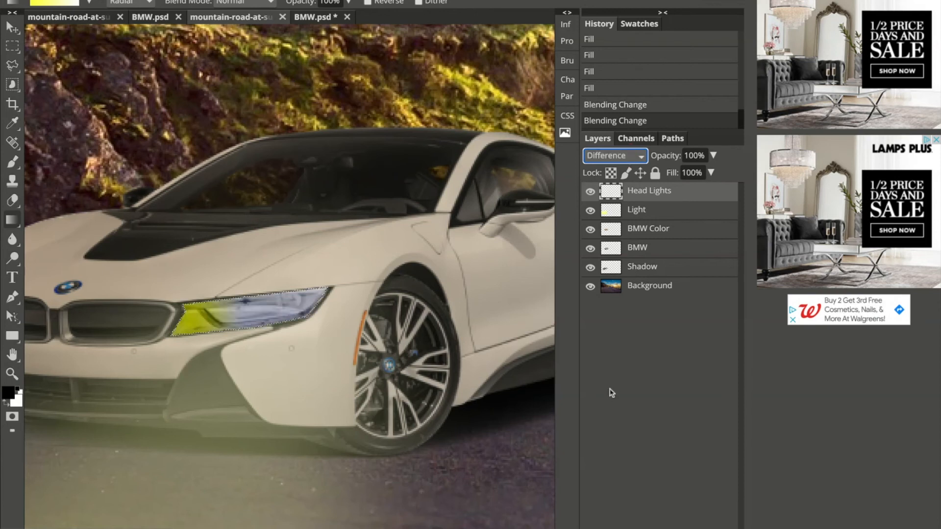
click(628, 156)
click(616, 94)
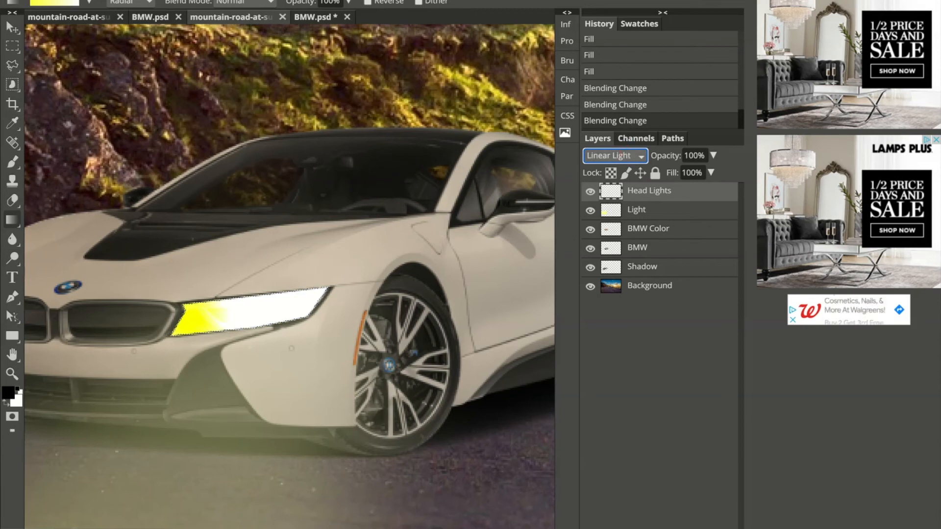
Redraw the radial gradient across the headlight several times, ending with a short stroke beginning on the grille that fills the headlight white
drag(416, 300, 140, 320)
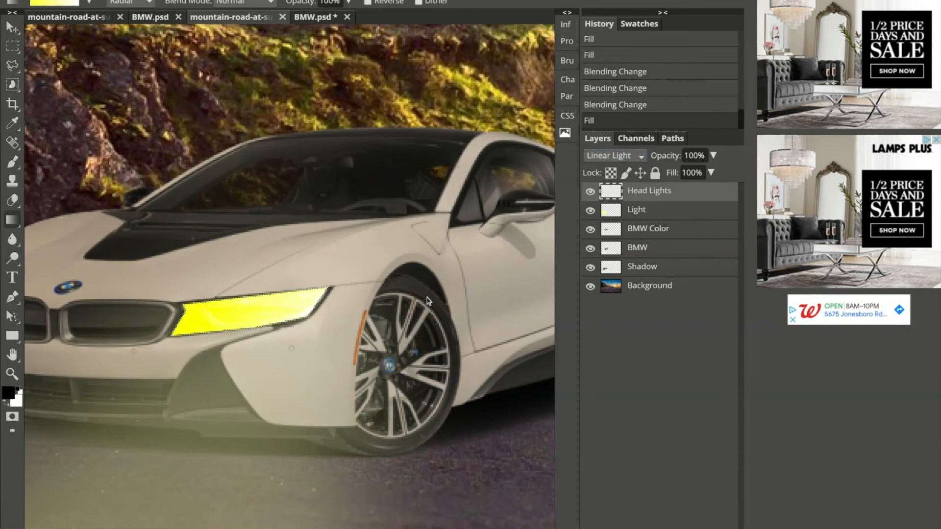
drag(418, 296, 122, 328)
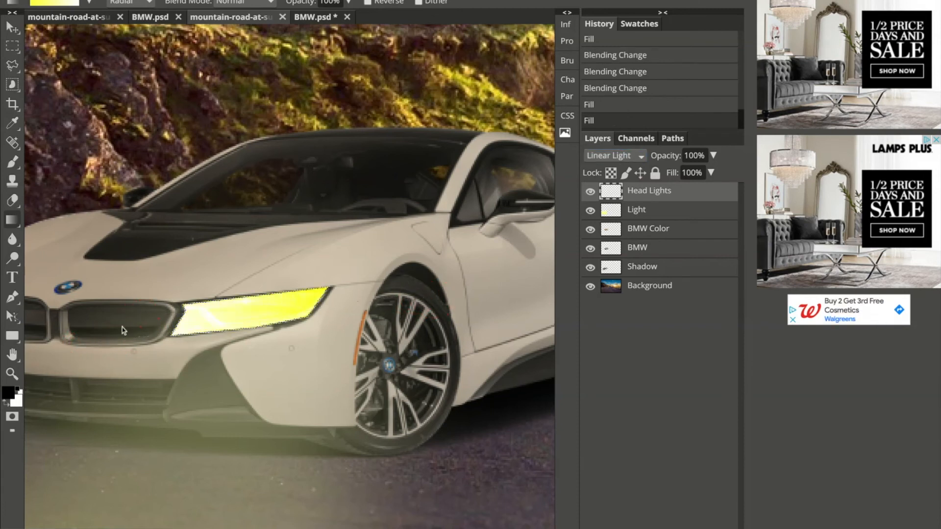
drag(362, 278, 2, 398)
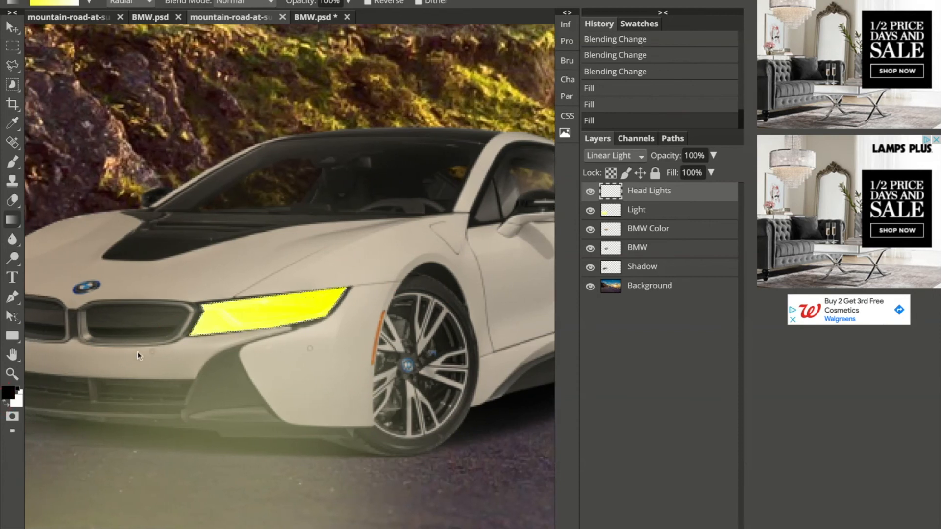
drag(342, 306, 286, 318)
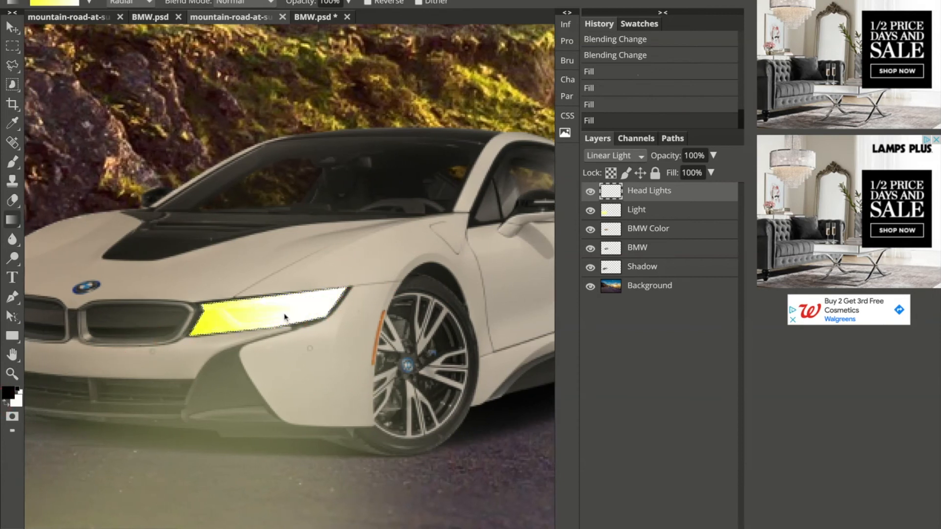
drag(159, 335, 215, 330)
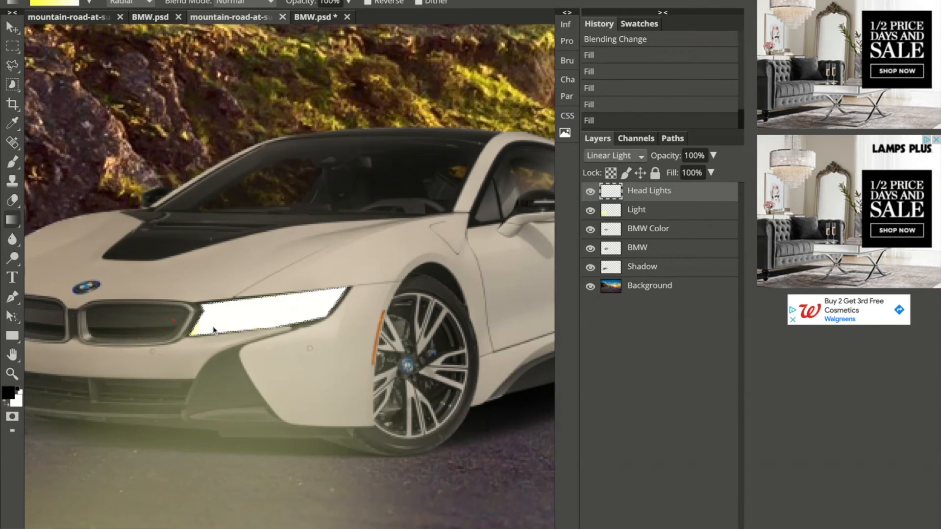
drag(169, 336, 228, 322)
drag(164, 330, 197, 324)
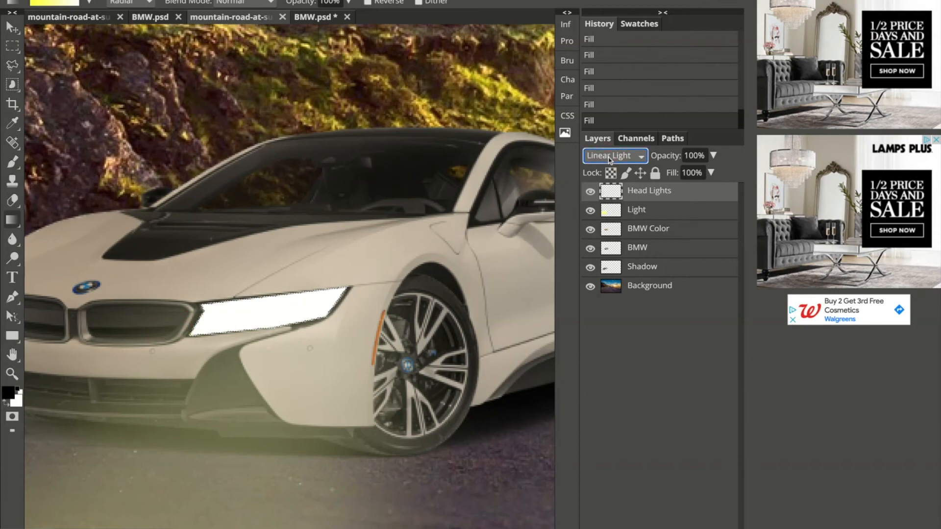
Set the Head Lights layer's blend mode to Overlay after trying Multiply, and check the whole composite
click(618, 79)
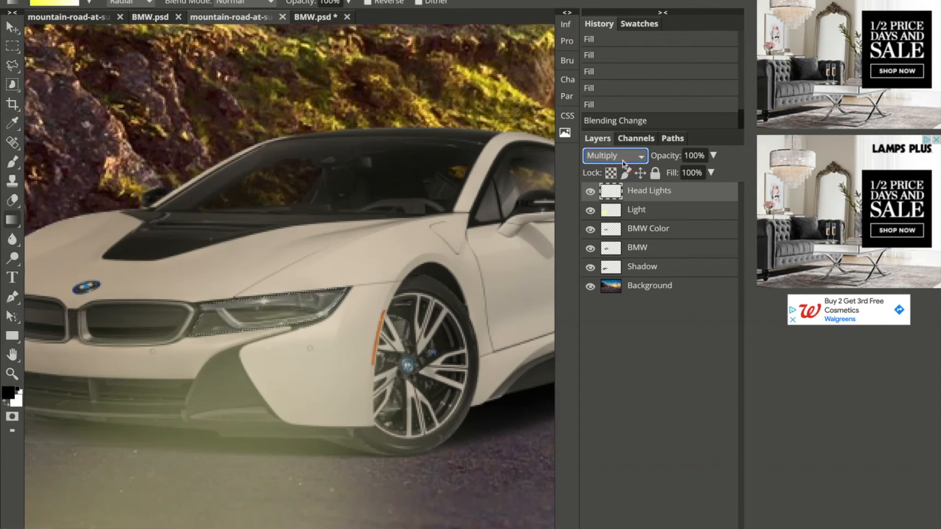
click(618, 312)
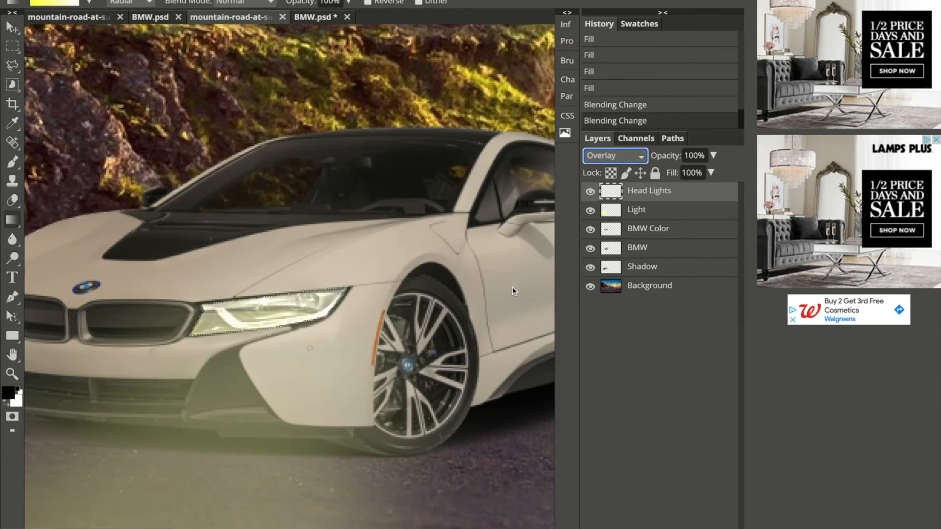
key(ctrl+0)
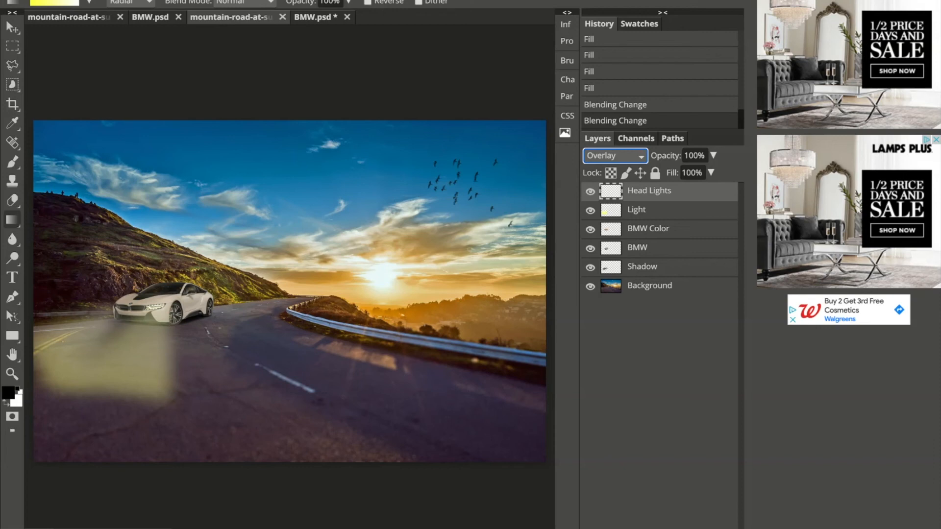
Clear the selection around the finished headlight and outline the car's other, far-side headlight beside the grille with the Lasso
scroll(203, 342, up, 5)
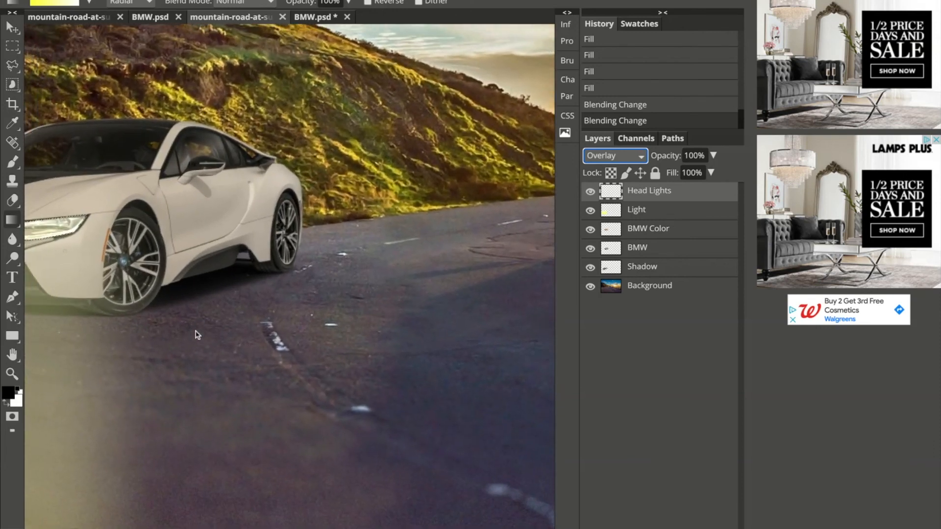
scroll(196, 335, left, 4)
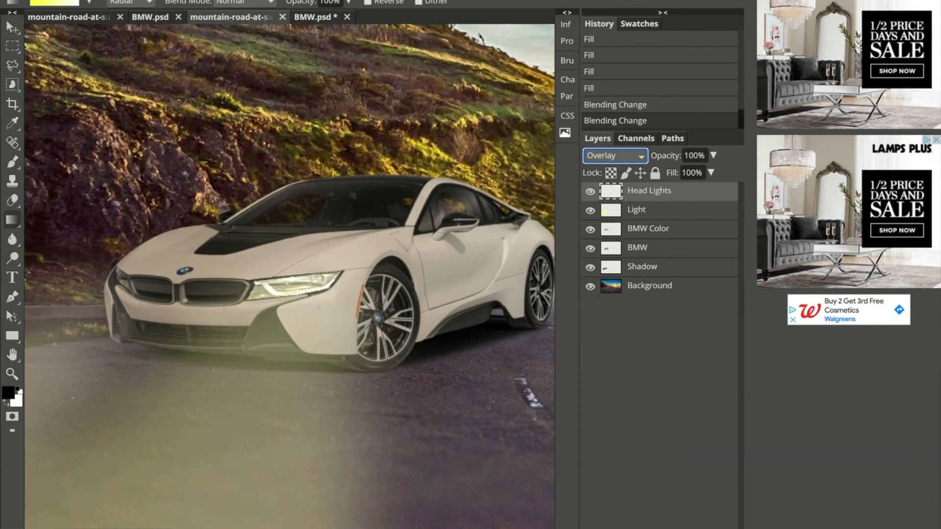
click(13, 65)
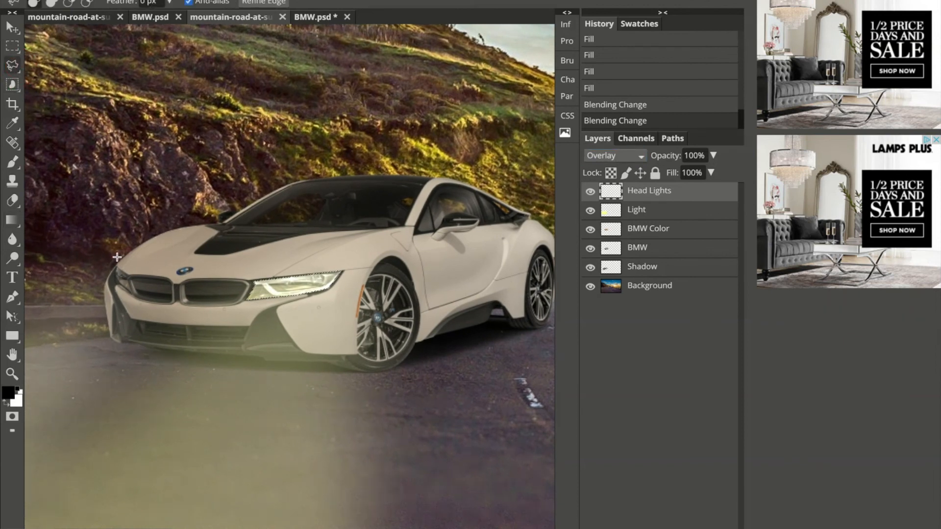
key(ctrl+d)
scroll(117, 257, up, 3)
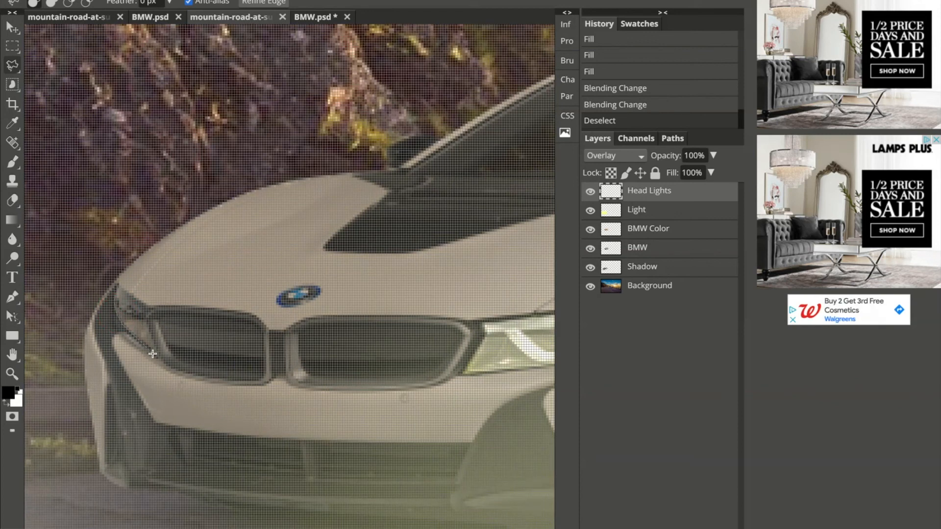
click(153, 311)
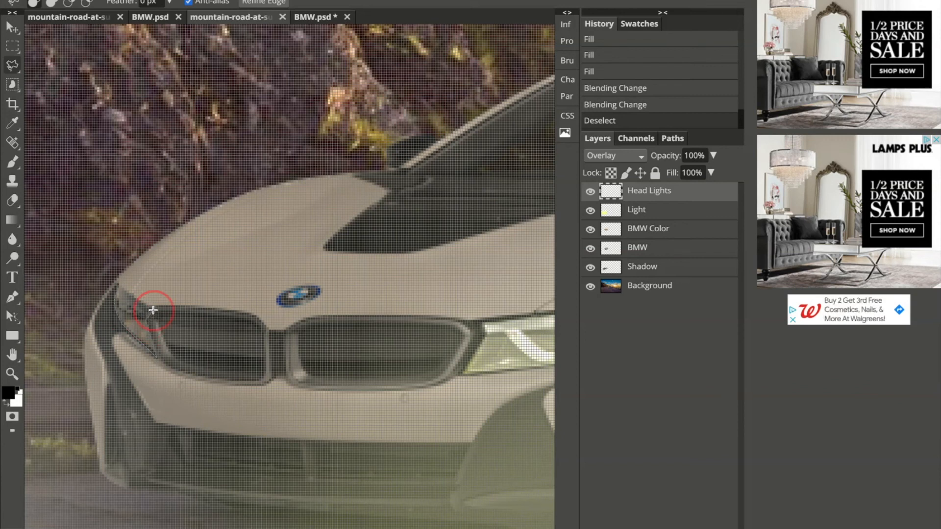
click(120, 287)
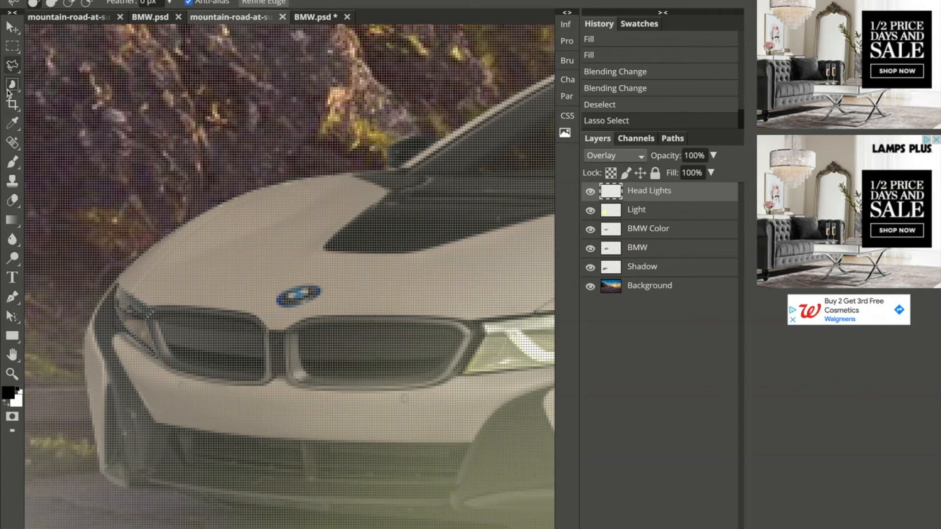
Fill the far-side headlight selection on the Head Lights layer with short radial yellow-to-white gradient strokes starting at the grille end
click(12, 220)
drag(157, 344, 130, 321)
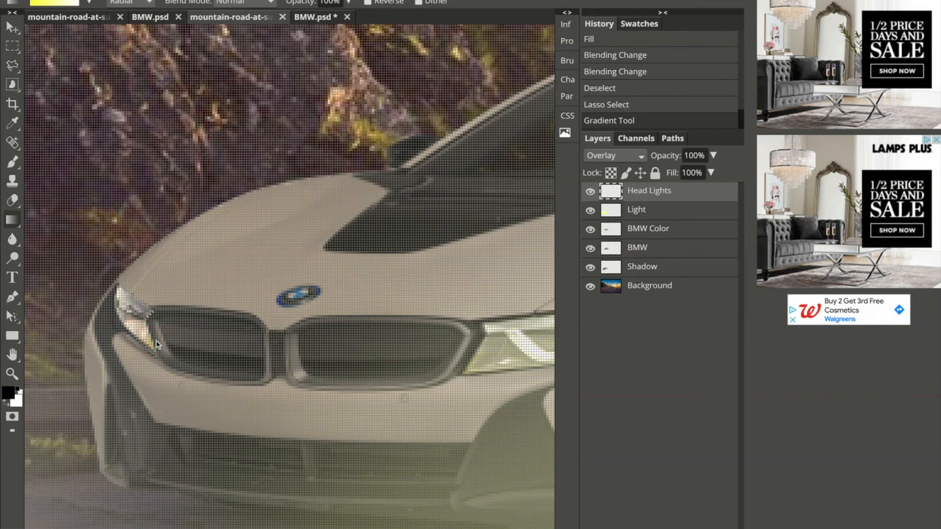
drag(157, 344, 127, 322)
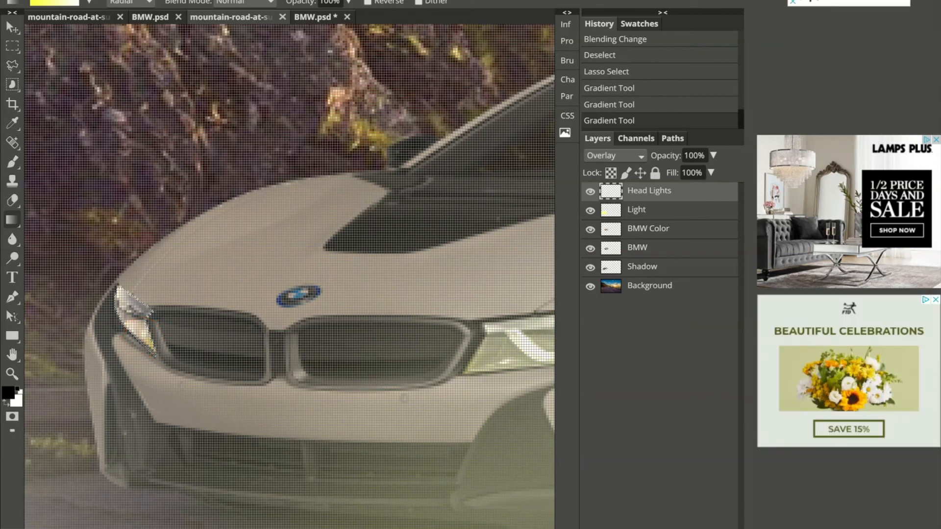
scroll(209, 352, down, 10)
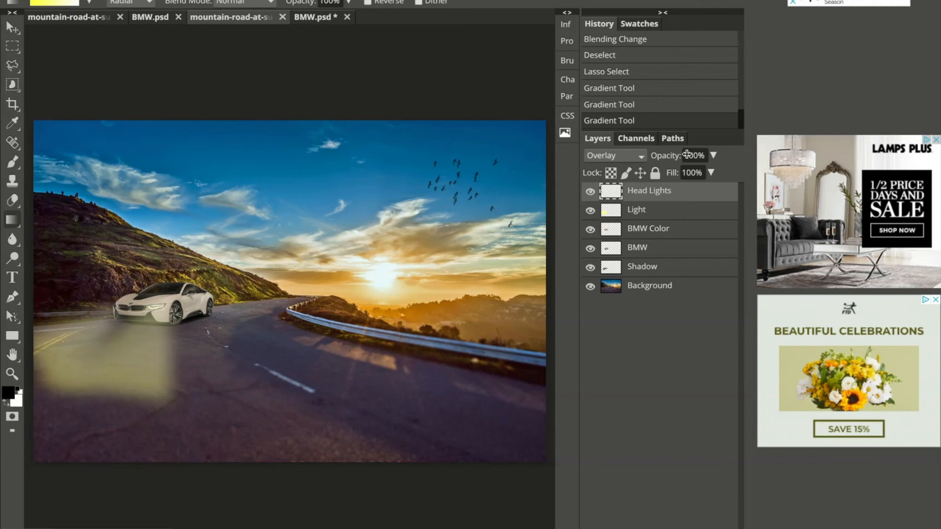
Lower the opacity of the Light layer to 25% to soften the beam on the road
click(663, 211)
click(714, 155)
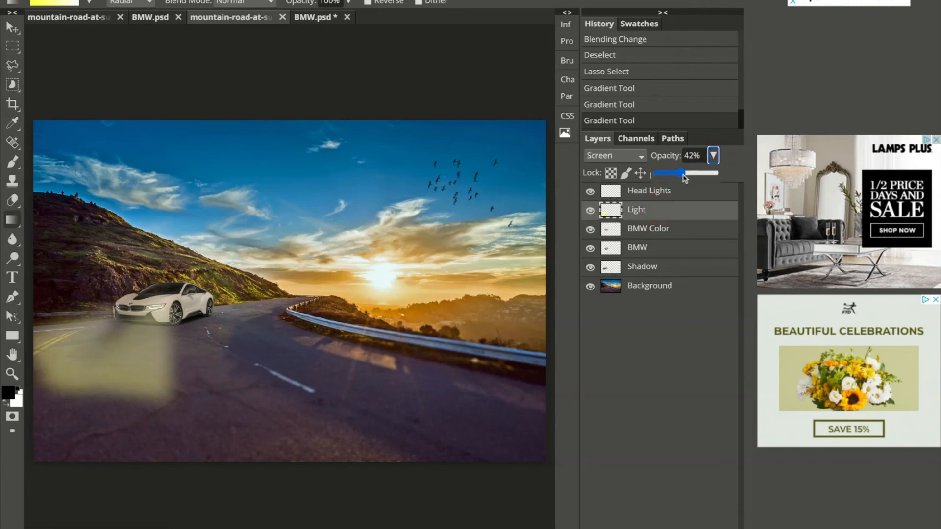
drag(683, 175, 674, 174)
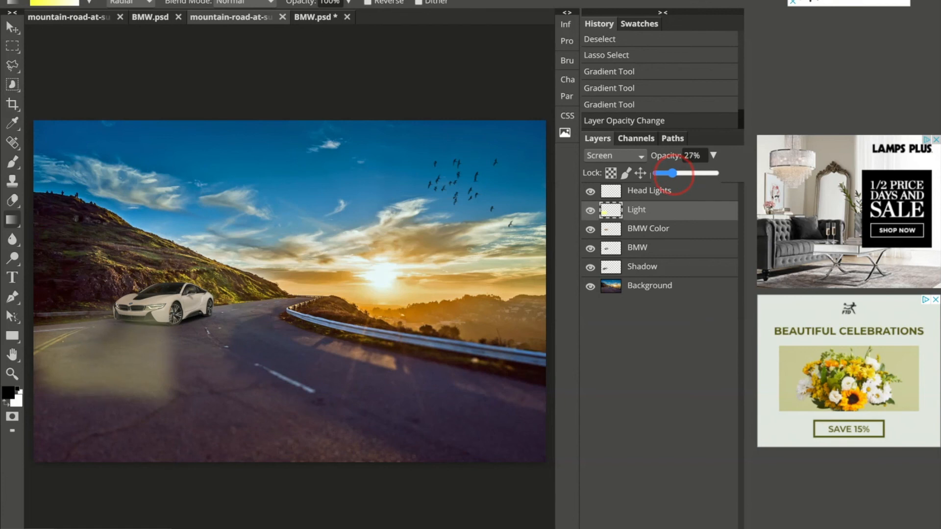
drag(673, 176, 671, 175)
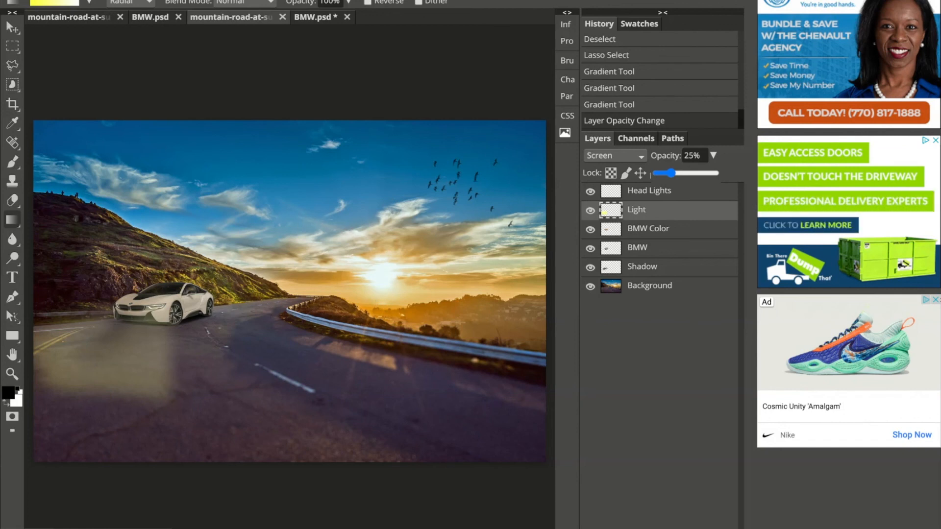
key(Escape)
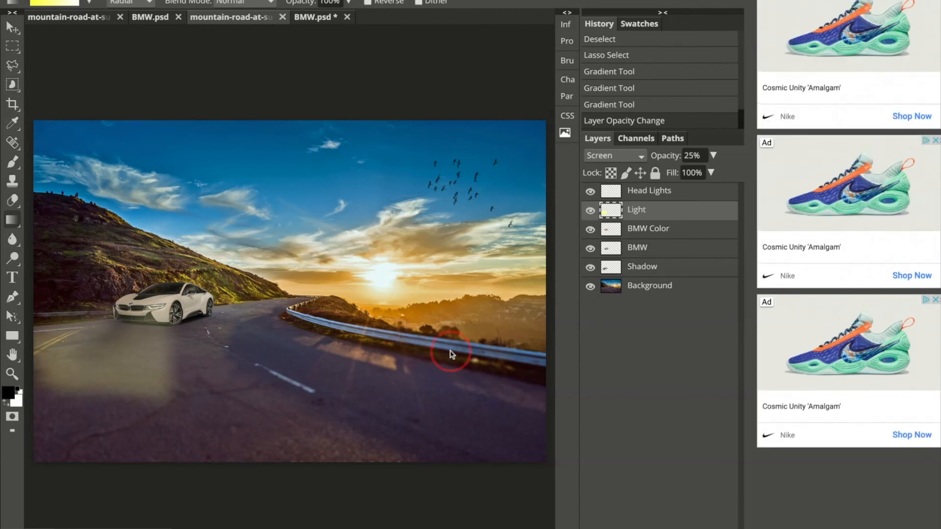
Paste the copied BMW logo into the composite as a new layer and undo the stray gradient drawn over it
key(ctrl+v)
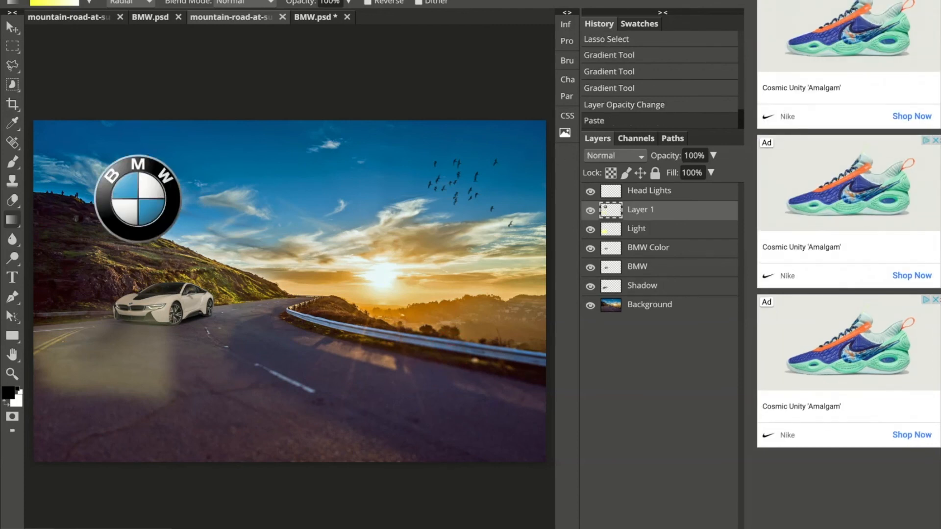
drag(356, 297, 354, 298)
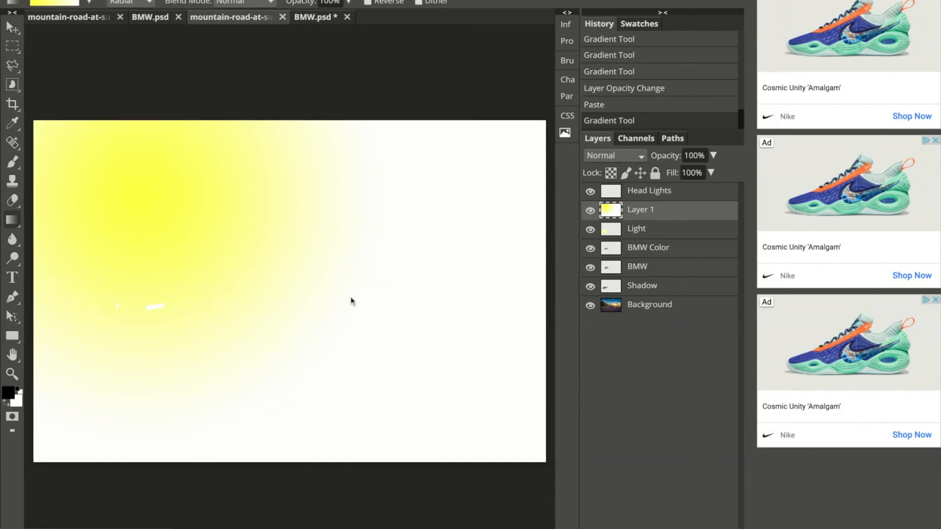
key(ctrl+z)
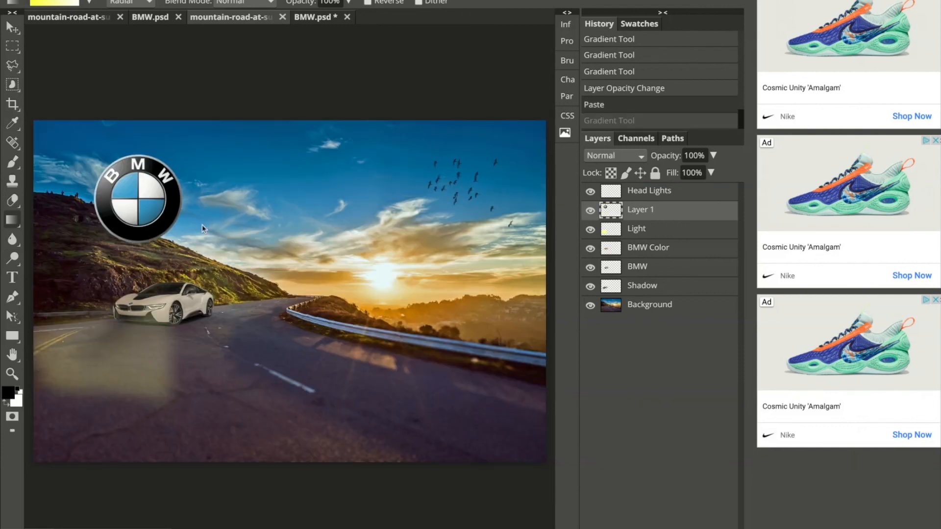
Move the logo layer above Head Lights, place the logo in the photo's lower-right corner, and deselect the layer
click(12, 27)
click(672, 215)
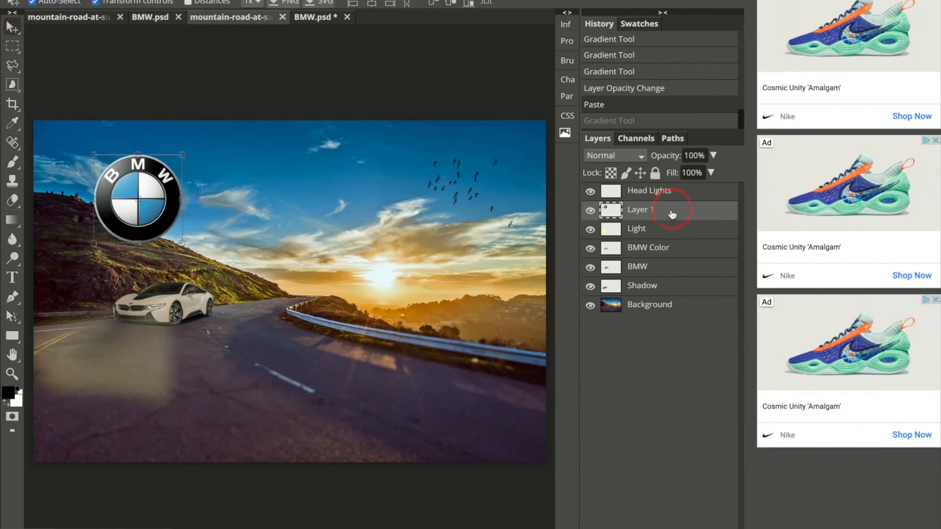
drag(672, 214, 657, 188)
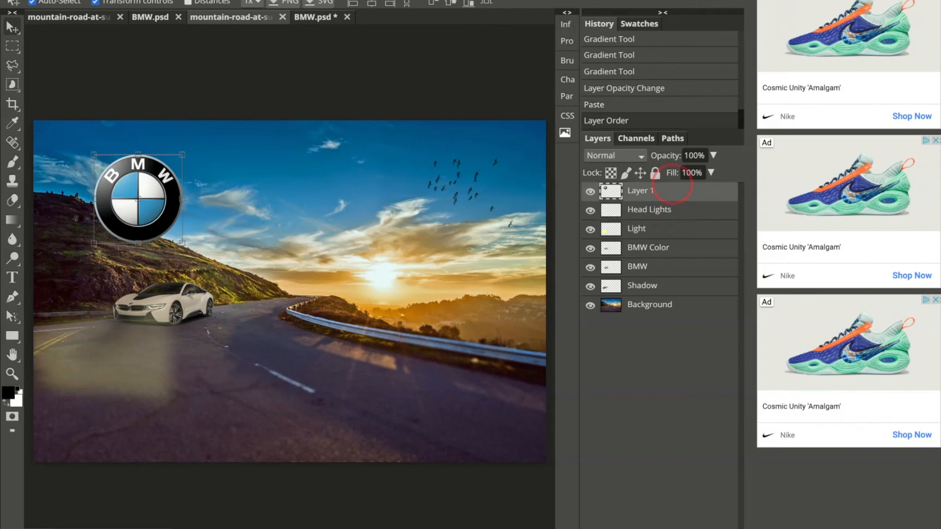
drag(150, 190, 493, 412)
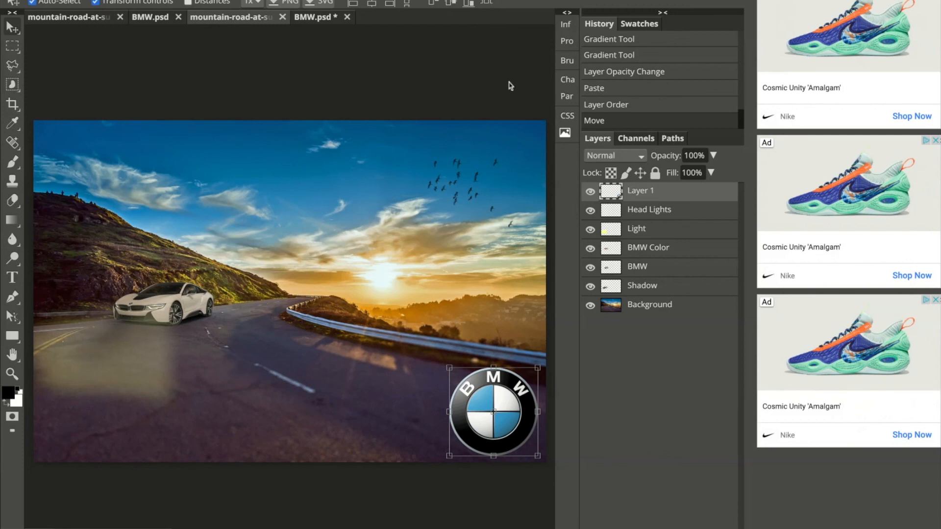
click(477, 66)
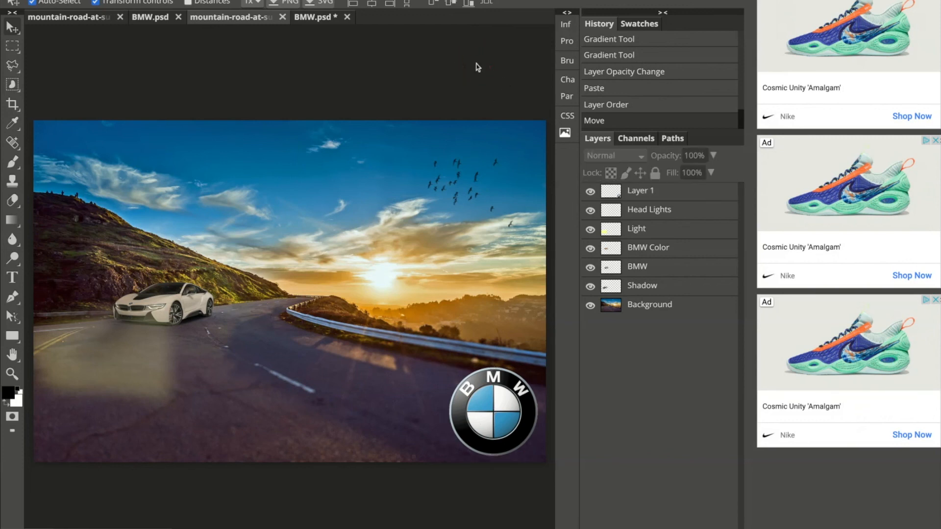